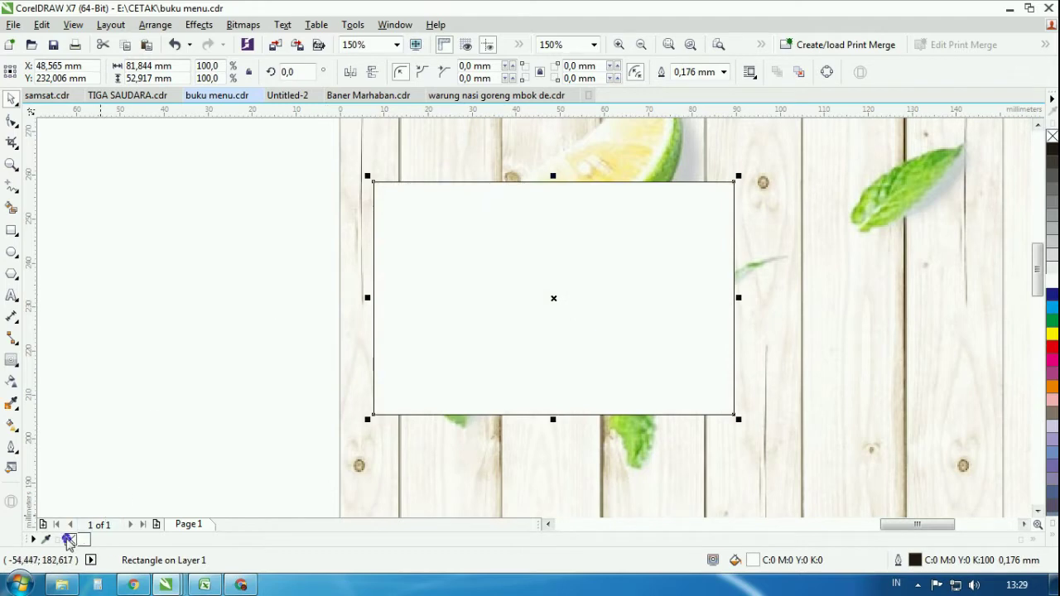
Step: Remove the outline of the white rectangle, shift it slightly down-right and stretch its height to about 55.6 mm
{"action": "right_click", "coordinate": [69, 540]}
{"action": "left_click_drag", "start_coordinate": [511, 329], "coordinate": [525, 345]}
{"action": "left_click_drag", "start_coordinate": [567, 194], "coordinate": [568, 183]}
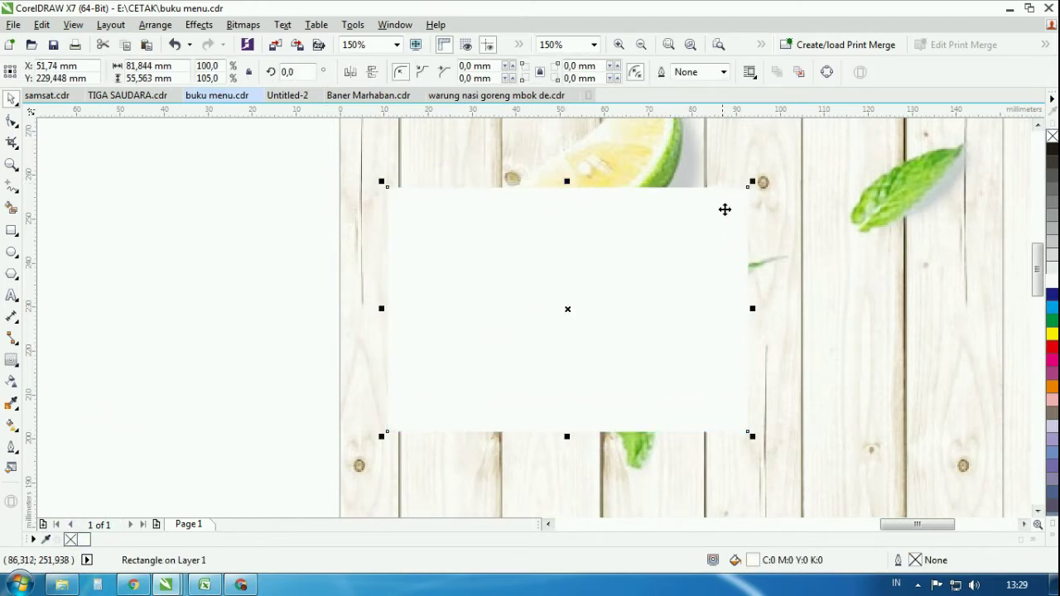
Step: Duplicate the white rectangle at about 76.2 × 51.7 mm, fill the copy with cyan and centre it on the larger one
{"action": "left_click_drag", "start_coordinate": [752, 182], "coordinate": [728, 199]}
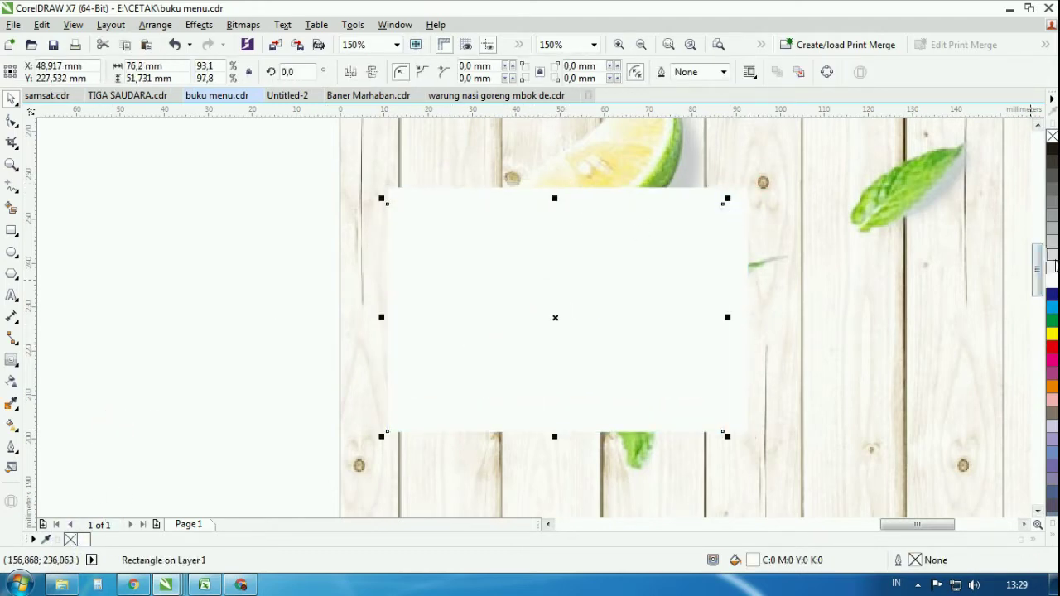
{"action": "left_click", "coordinate": [1053, 306]}
{"action": "left_click", "coordinate": [693, 198], "text": "shift"}
{"action": "key", "text": "c"}
{"action": "key", "text": "e"}
{"action": "left_click", "coordinate": [236, 224]}
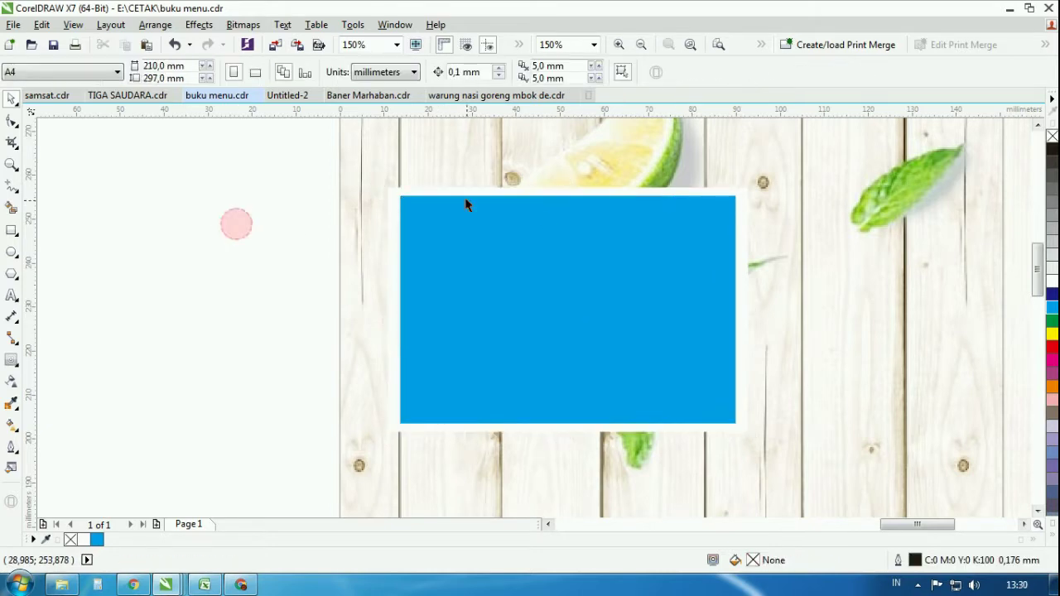
Step: Apply a preset drop shadow around all sides of the white frame rectangle
{"action": "left_click", "coordinate": [457, 191]}
{"action": "left_click", "coordinate": [19, 364]}
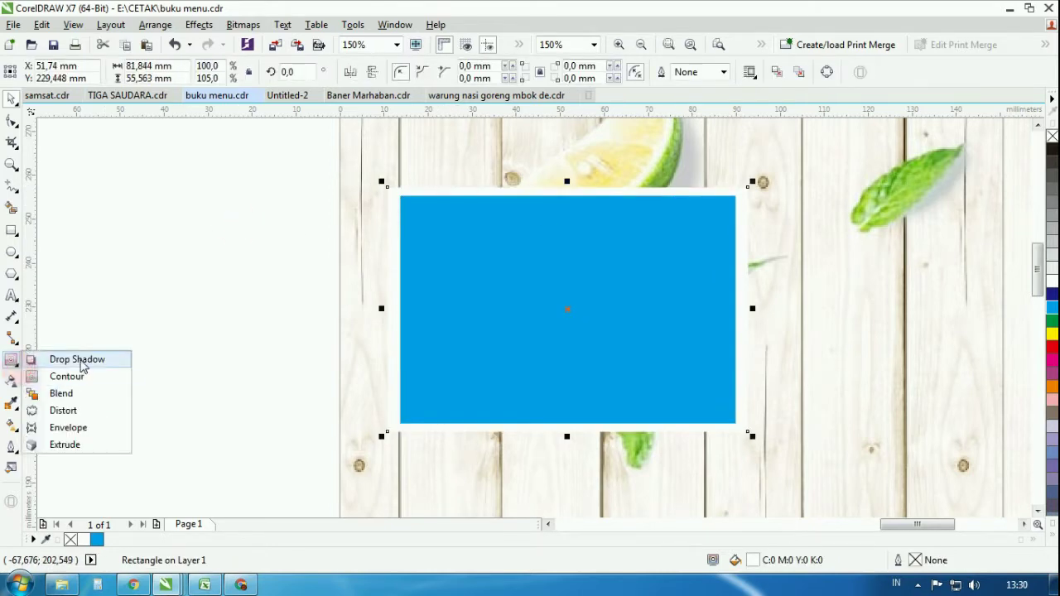
{"action": "left_click", "coordinate": [62, 358]}
{"action": "left_click", "coordinate": [38, 72]}
{"action": "left_click", "coordinate": [37, 183]}
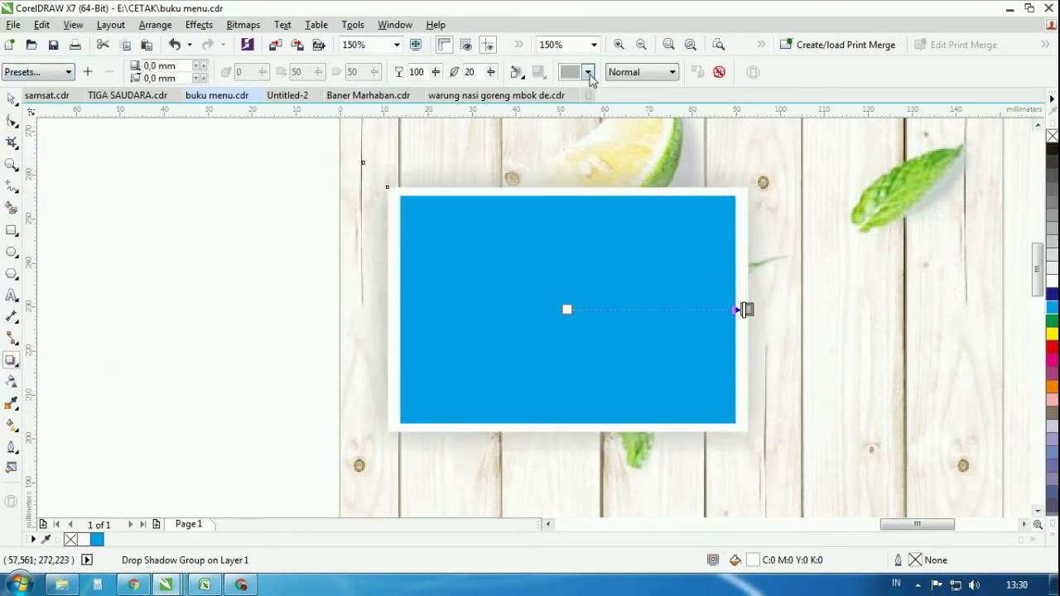
Step: Change the frame's shadow colour to black and set its feathering to 3
{"action": "left_click", "coordinate": [587, 72]}
{"action": "left_click", "coordinate": [604, 179]}
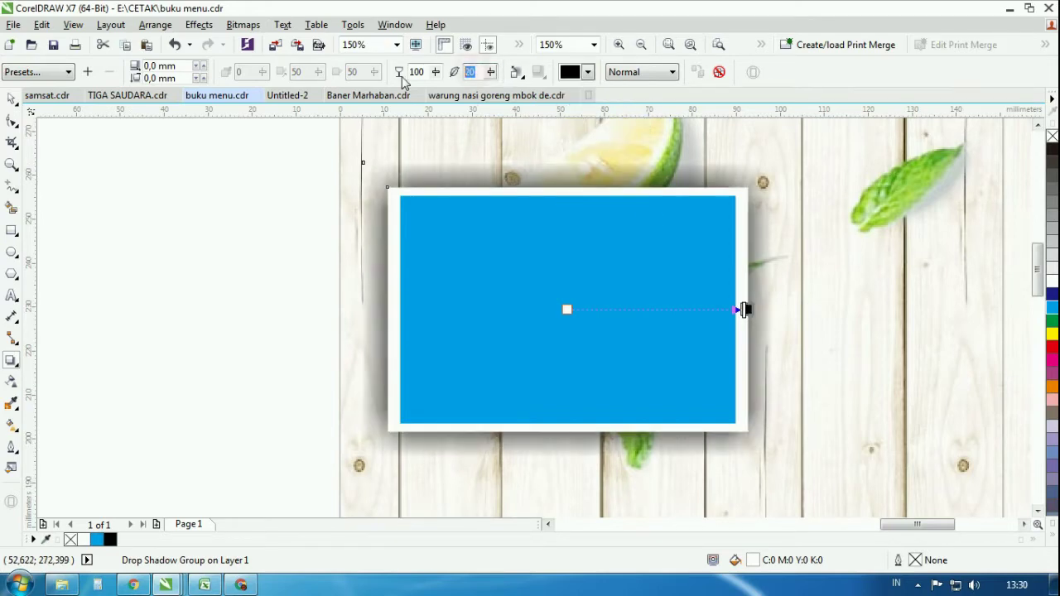
{"action": "type", "text": "3"}
{"action": "key", "text": "Return"}
{"action": "left_click", "coordinate": [11, 95]}
{"action": "left_click", "coordinate": [248, 183]}
{"action": "scroll", "coordinate": [396, 236], "scroll_direction": "down", "scroll_amount": 1}
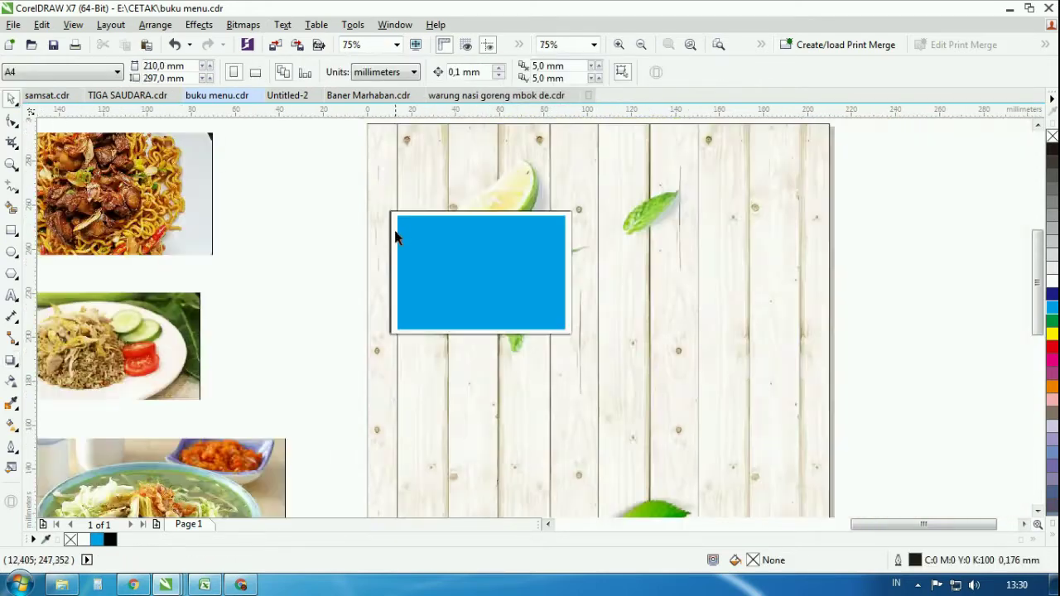
{"action": "scroll", "coordinate": [409, 211], "scroll_direction": "up", "scroll_amount": 2}
{"action": "scroll", "coordinate": [403, 192], "scroll_direction": "down", "scroll_amount": 2}
Step: Break the drop shadow apart from the white frame rectangle
{"action": "left_click", "coordinate": [451, 213]}
{"action": "left_click", "coordinate": [252, 229]}
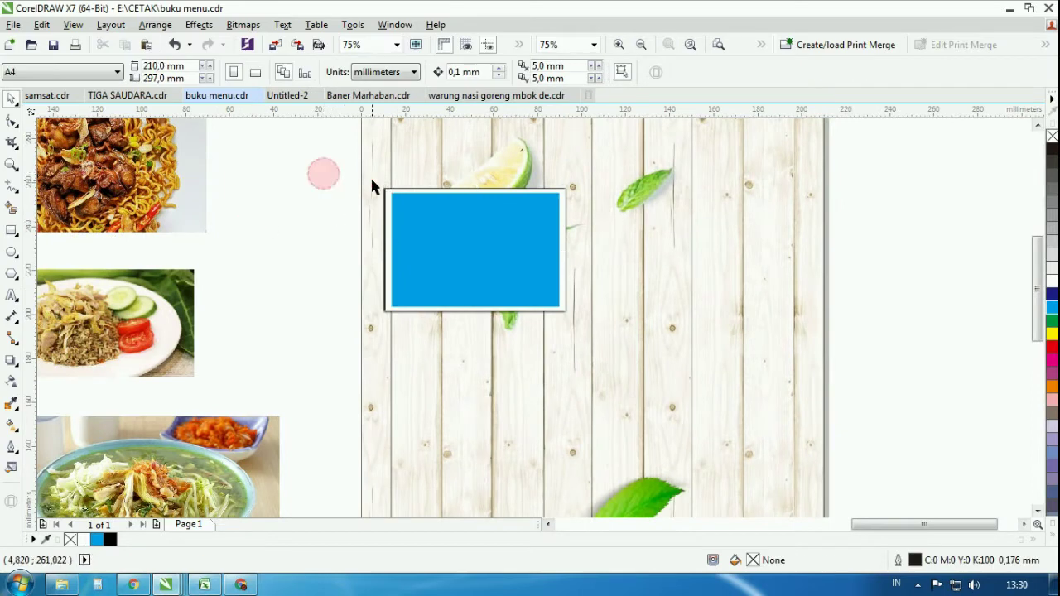
{"action": "scroll", "coordinate": [377, 184], "scroll_direction": "up", "scroll_amount": 3}
{"action": "right_click", "coordinate": [441, 216]}
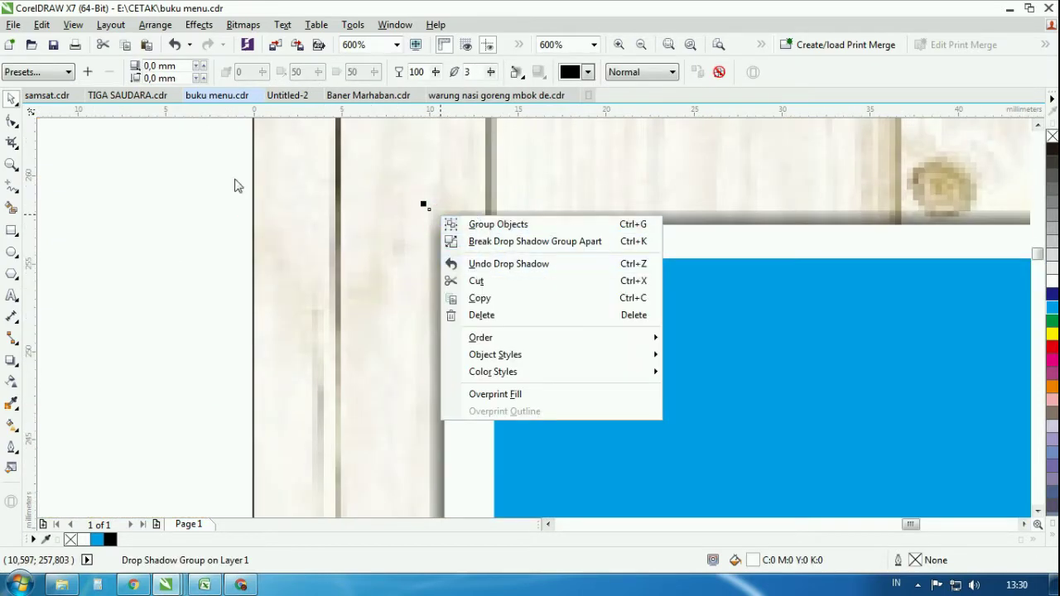
{"action": "left_click", "coordinate": [235, 184]}
{"action": "left_click", "coordinate": [212, 204]}
{"action": "left_click", "coordinate": [445, 211]}
{"action": "key", "text": "ctrl+k"}
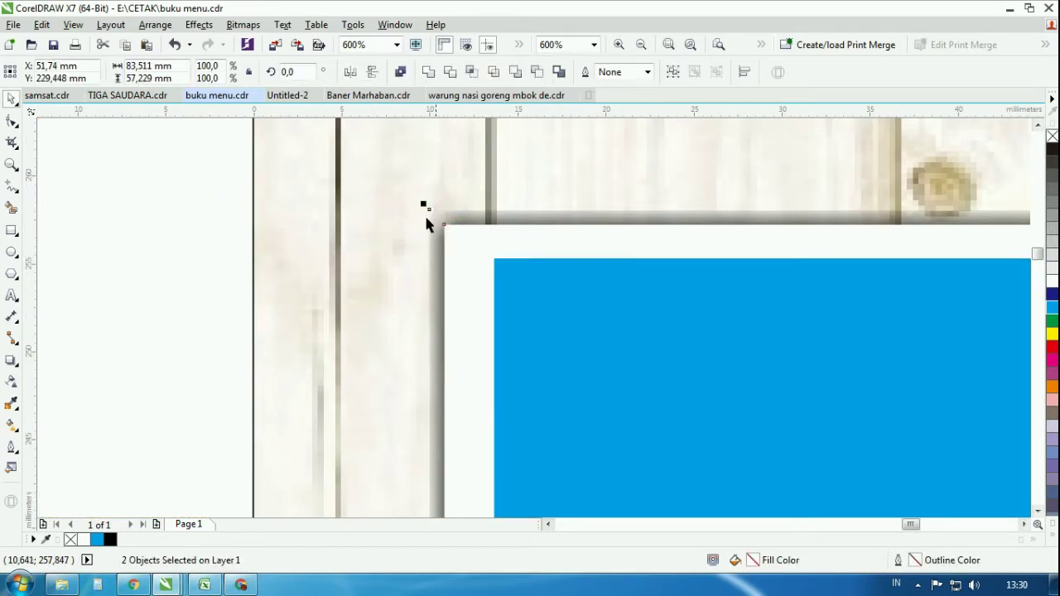
{"action": "left_click", "coordinate": [157, 188]}
Step: Select the frame, its shadow and the blue rectangle, and place a copy lower on the page's right half
{"action": "scroll", "coordinate": [280, 208], "scroll_direction": "down", "scroll_amount": 2}
{"action": "left_click_drag", "start_coordinate": [691, 466], "coordinate": [691, 466]}
{"action": "scroll", "coordinate": [571, 288], "scroll_direction": "down", "scroll_amount": 2}
{"action": "left_click_drag", "start_coordinate": [554, 301], "coordinate": [672, 386]}
{"action": "right_click", "coordinate": [672, 386]}
{"action": "scroll", "coordinate": [665, 388], "scroll_direction": "down", "scroll_amount": 1}
{"action": "scroll", "coordinate": [656, 406], "scroll_direction": "up", "scroll_amount": 2}
{"action": "scroll", "coordinate": [663, 220], "scroll_direction": "down", "scroll_amount": 1}
{"action": "scroll", "coordinate": [451, 236], "scroll_direction": "down", "scroll_amount": 1}
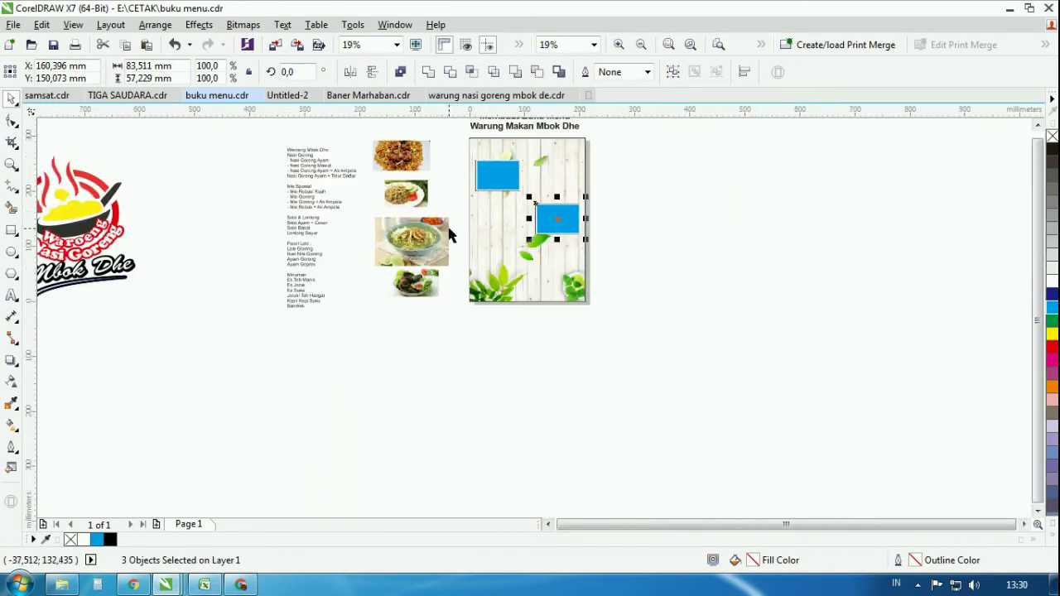
Step: Place two more copies of the photo frame, stacked in the lower-left part of the page
{"action": "scroll", "coordinate": [523, 244], "scroll_direction": "up", "scroll_amount": 1}
{"action": "left_click_drag", "start_coordinate": [586, 205], "coordinate": [473, 336]}
{"action": "key", "text": "space"}
{"action": "scroll", "coordinate": [473, 335], "scroll_direction": "down", "scroll_amount": 1}
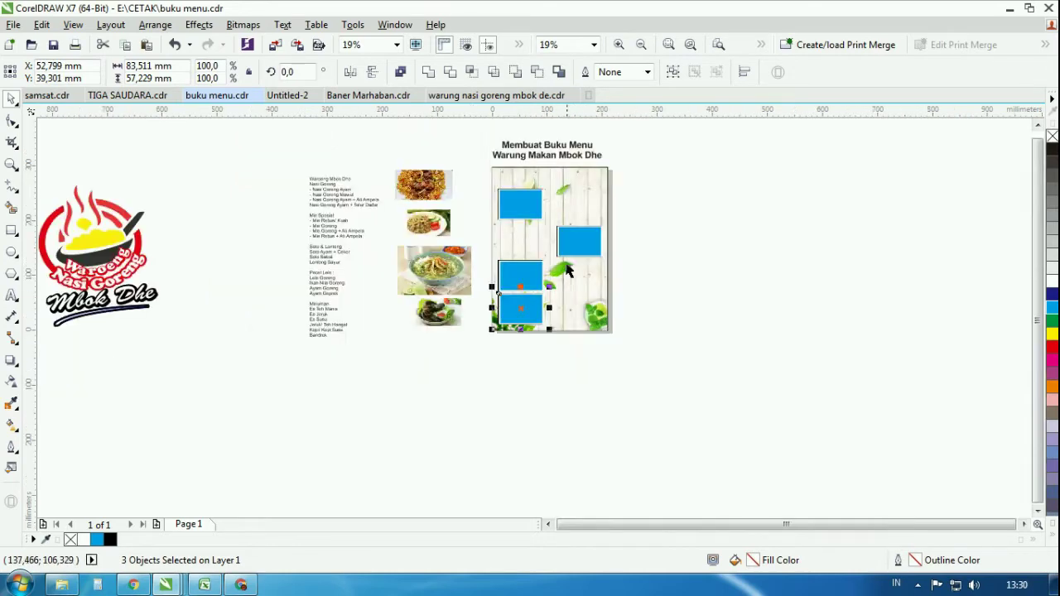
Step: Stretch the page's uppermost photo frame upward to a height of about 63.9 mm
{"action": "scroll", "coordinate": [533, 246], "scroll_direction": "up", "scroll_amount": 2}
{"action": "left_click_drag", "start_coordinate": [597, 460], "coordinate": [596, 461]}
{"action": "left_click_drag", "start_coordinate": [478, 320], "coordinate": [479, 293]}
{"action": "scroll", "coordinate": [537, 256], "scroll_direction": "down", "scroll_amount": 2}
Step: PowerClip the fried rice photo inside the blue rectangle of the uppermost frame
{"action": "left_click", "coordinate": [468, 264]}
{"action": "scroll", "coordinate": [458, 271], "scroll_direction": "up", "scroll_amount": 2}
{"action": "left_click", "coordinate": [389, 415]}
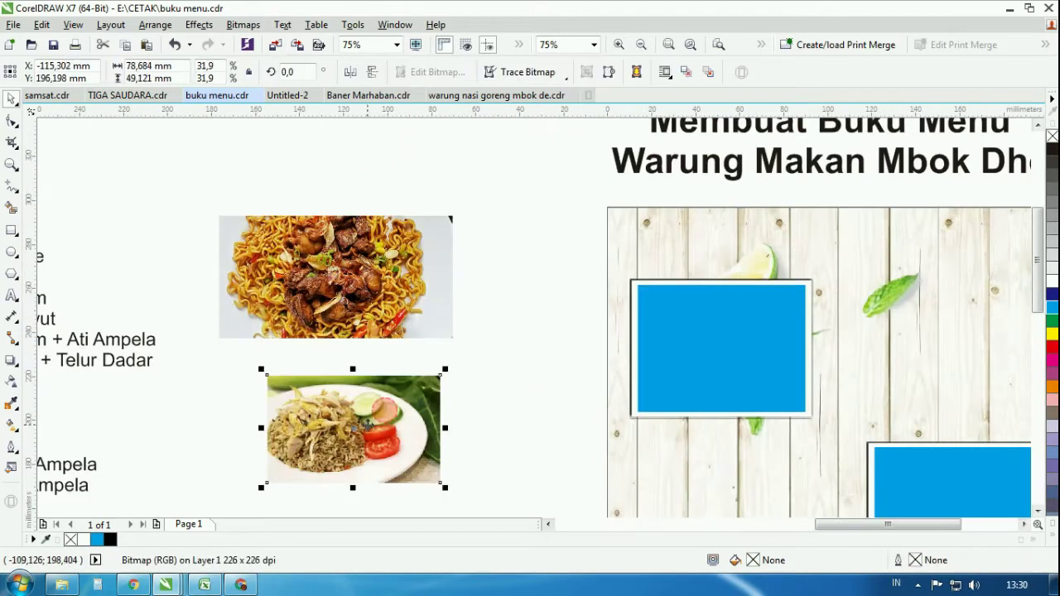
{"action": "right_click", "coordinate": [369, 427]}
{"action": "left_click", "coordinate": [414, 17]}
{"action": "left_click", "coordinate": [666, 319]}
Step: Edit the PowerClip contents and stretch the fried rice photo to about 57.8 mm high to fill the frame
{"action": "left_click", "coordinate": [684, 435]}
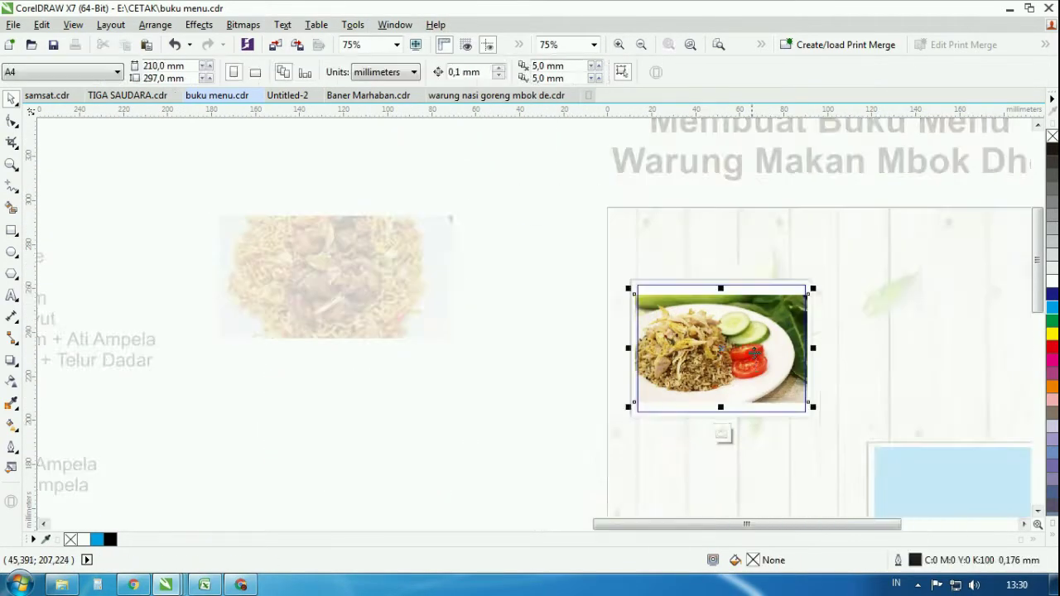
{"action": "scroll", "coordinate": [685, 354], "scroll_direction": "up", "scroll_amount": 1}
{"action": "left_click_drag", "start_coordinate": [610, 200], "coordinate": [605, 176]}
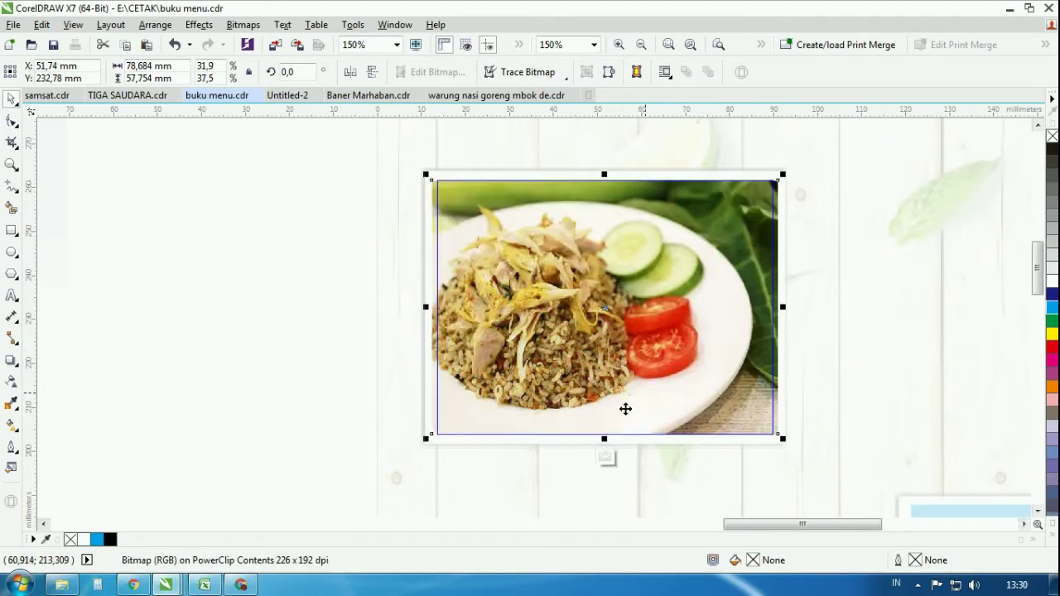
{"action": "left_click", "coordinate": [610, 446]}
{"action": "left_click", "coordinate": [480, 308]}
{"action": "left_click", "coordinate": [287, 218]}
Step: Move the fried noodle photo over the frame on the page's right half and PowerClip it inside the blue rectangle
{"action": "scroll", "coordinate": [286, 218], "scroll_direction": "down", "scroll_amount": 2}
{"action": "left_click_drag", "start_coordinate": [285, 218], "coordinate": [538, 274]}
{"action": "scroll", "coordinate": [458, 283], "scroll_direction": "up", "scroll_amount": 2}
{"action": "left_click_drag", "start_coordinate": [772, 274], "coordinate": [634, 292]}
{"action": "right_click", "coordinate": [580, 273]}
{"action": "left_click", "coordinate": [634, 160]}
{"action": "left_click", "coordinate": [395, 252]}
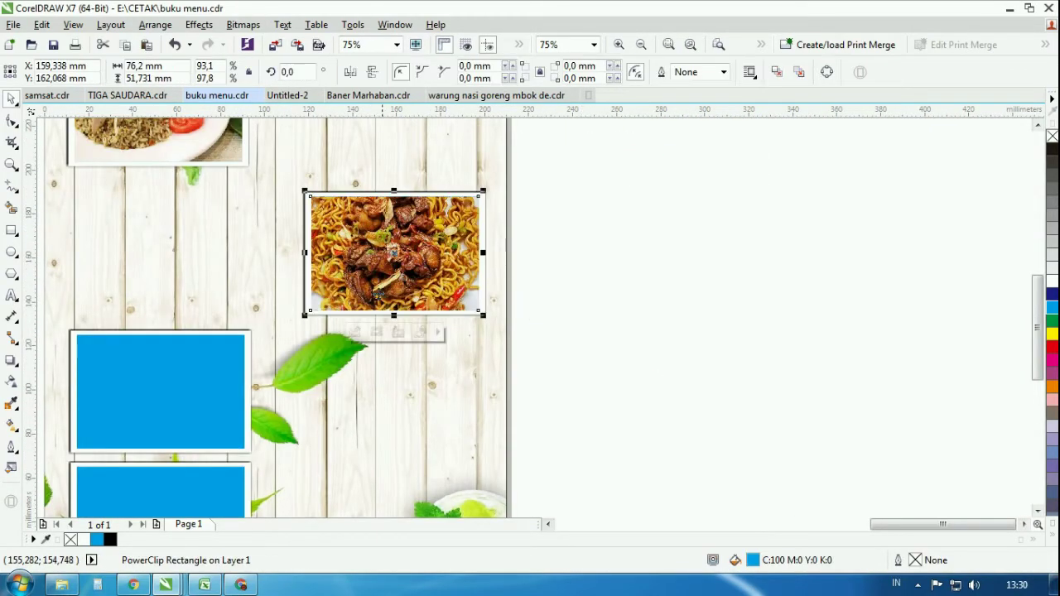
{"action": "left_click", "coordinate": [634, 232]}
Step: PowerClip the soup photo inside the upper of the two empty frames on the page's lower left
{"action": "scroll", "coordinate": [705, 250], "scroll_direction": "down", "scroll_amount": 1}
{"action": "left_click", "coordinate": [289, 298]}
{"action": "right_click", "coordinate": [289, 299]}
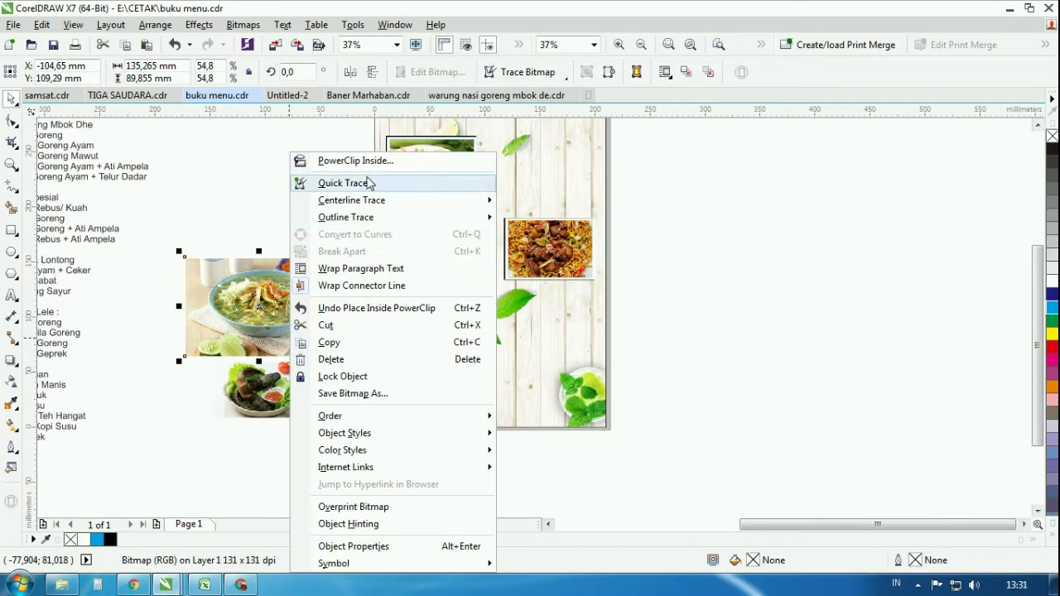
{"action": "left_click", "coordinate": [355, 160]}
{"action": "left_click", "coordinate": [407, 313]}
Step: PowerClip the fried catfish photo inside the remaining blue frame at the page's lower left
{"action": "left_click", "coordinate": [299, 236]}
{"action": "right_click", "coordinate": [292, 387]}
{"action": "left_click", "coordinate": [343, 161]}
{"action": "left_click", "coordinate": [430, 385]}
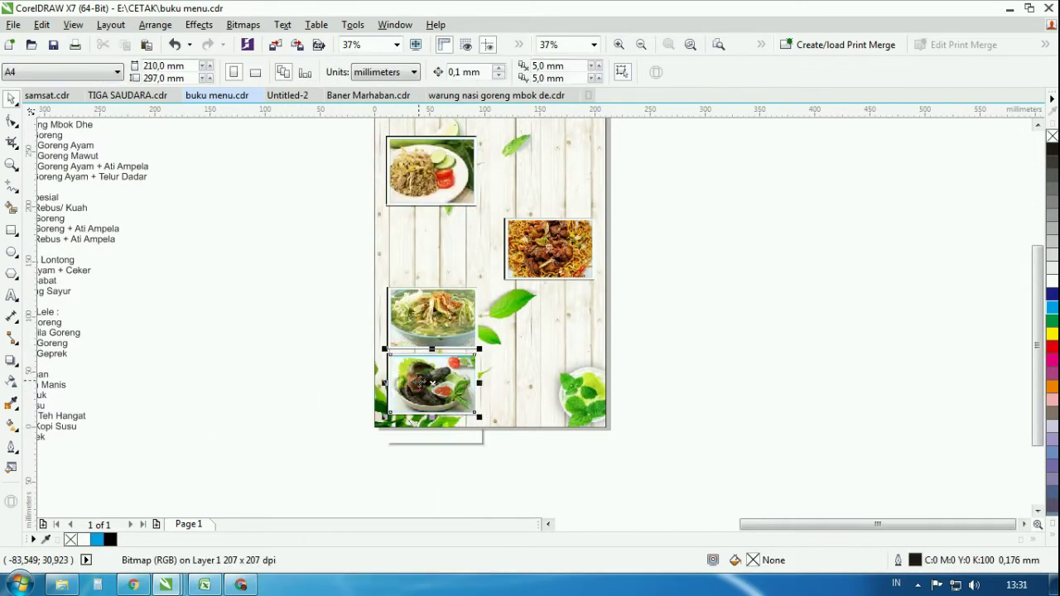
{"action": "scroll", "coordinate": [431, 314], "scroll_direction": "up", "scroll_amount": 2}
{"action": "scroll", "coordinate": [450, 289], "scroll_direction": "down", "scroll_amount": 2}
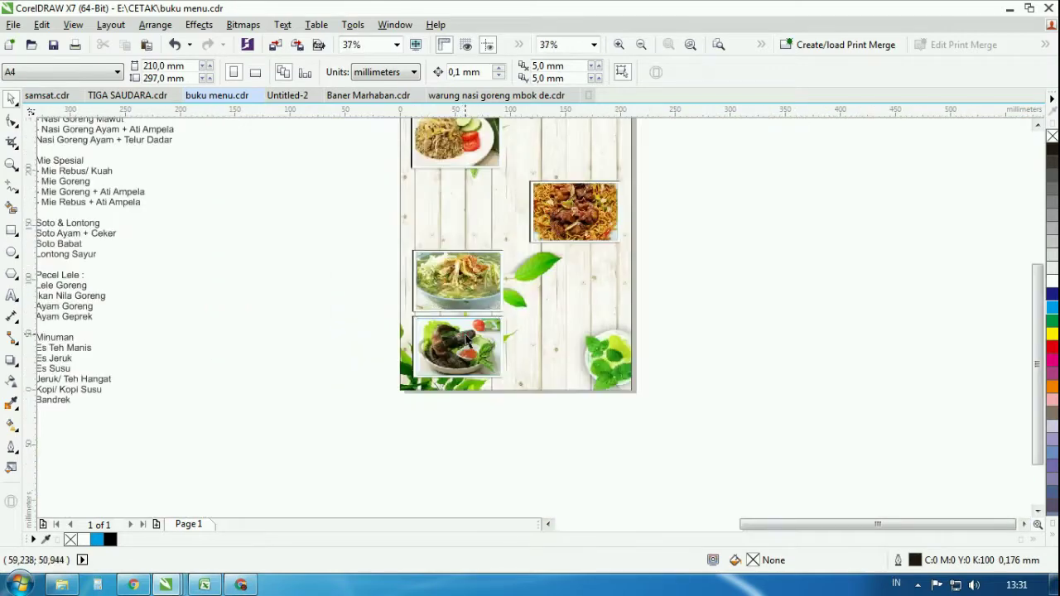
{"action": "left_click", "coordinate": [458, 347]}
{"action": "left_click", "coordinate": [478, 288], "text": "shift"}
{"action": "left_click", "coordinate": [551, 217], "text": "shift"}
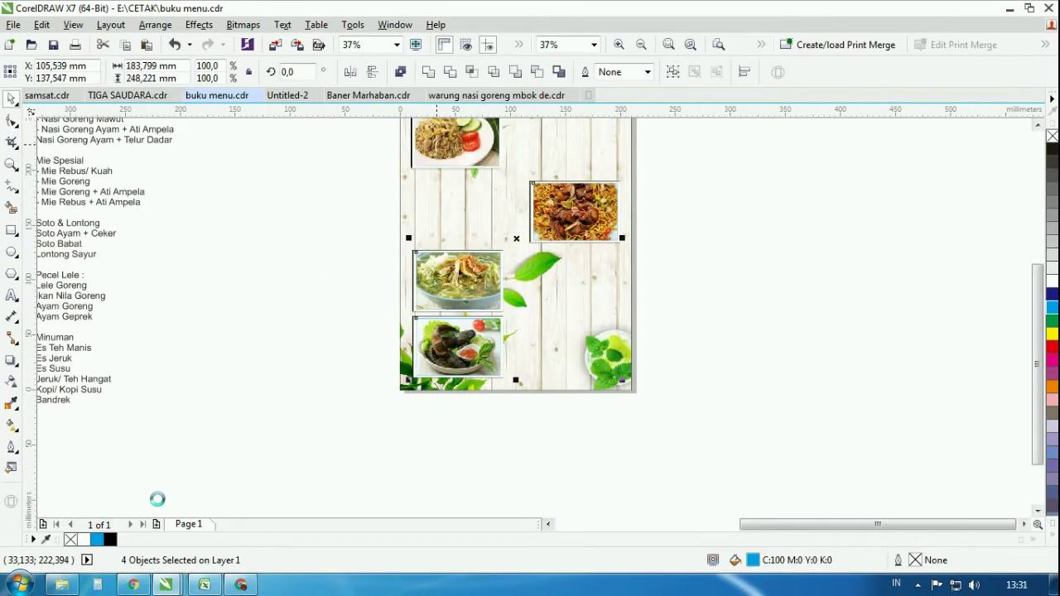
{"action": "left_click", "coordinate": [274, 405]}
{"action": "scroll", "coordinate": [473, 271], "scroll_direction": "up", "scroll_amount": 2}
{"action": "scroll", "coordinate": [497, 298], "scroll_direction": "down", "scroll_amount": 3}
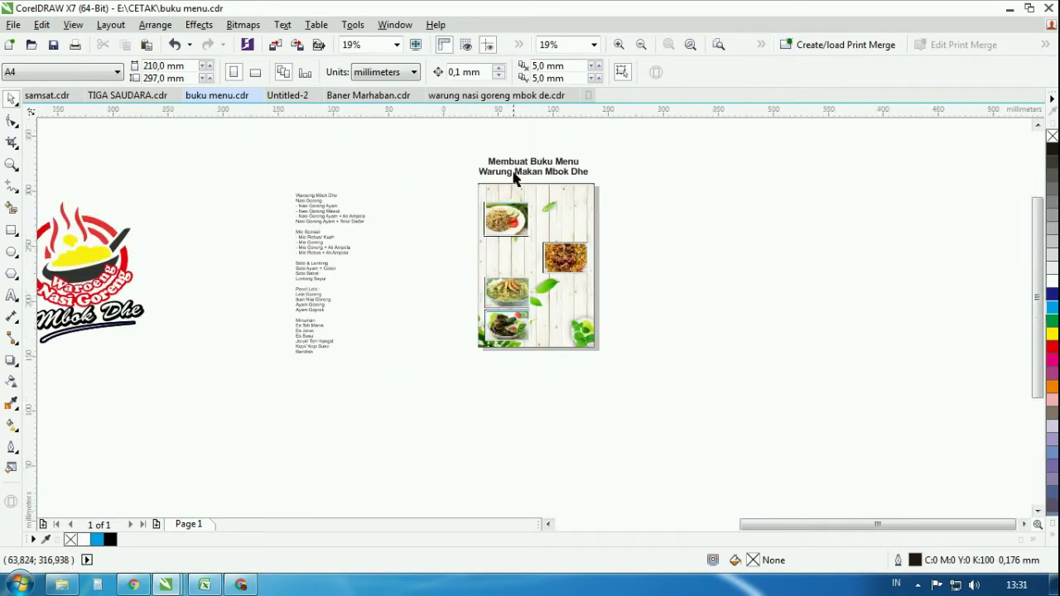
Step: Select the complete fried rice photo frame and rotate it about 4.7° counterclockwise
{"action": "scroll", "coordinate": [515, 176], "scroll_direction": "up", "scroll_amount": 2}
{"action": "left_click", "coordinate": [326, 271]}
{"action": "left_click_drag", "start_coordinate": [326, 272], "coordinate": [598, 456]}
{"action": "mouse_move", "coordinate": [486, 432]}
{"action": "left_mouse_down"}
{"action": "mouse_move", "coordinate": [486, 444]}
{"action": "mouse_move", "coordinate": [486, 433]}
{"action": "left_mouse_up"}
{"action": "left_click", "coordinate": [317, 367]}
{"action": "left_click_drag", "start_coordinate": [330, 271], "coordinate": [610, 460]}
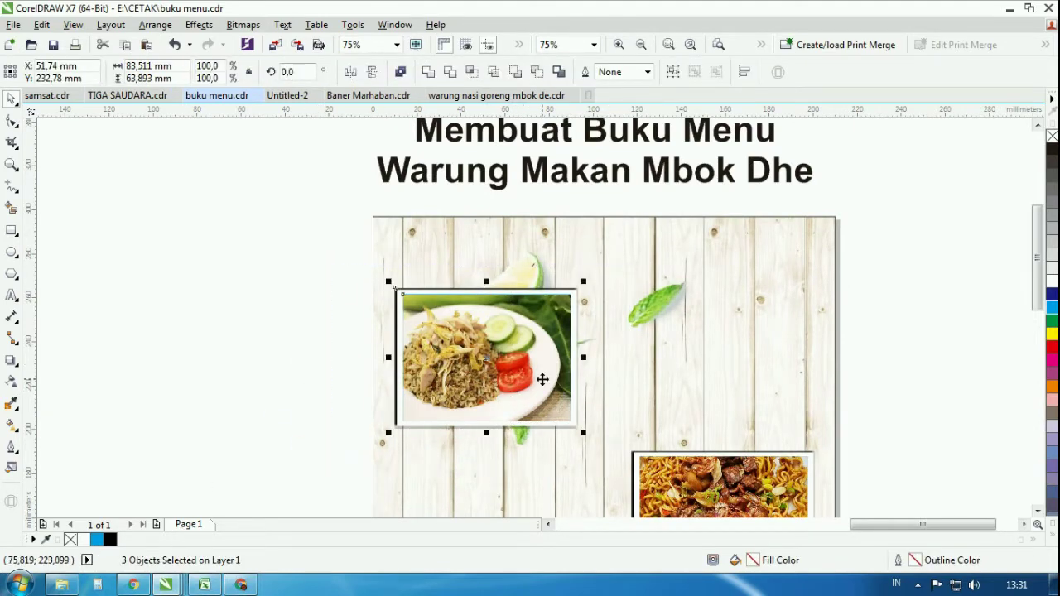
{"action": "left_click", "coordinate": [580, 358]}
{"action": "left_click_drag", "start_coordinate": [584, 282], "coordinate": [579, 273]}
{"action": "scroll", "coordinate": [620, 323], "scroll_direction": "down", "scroll_amount": 2}
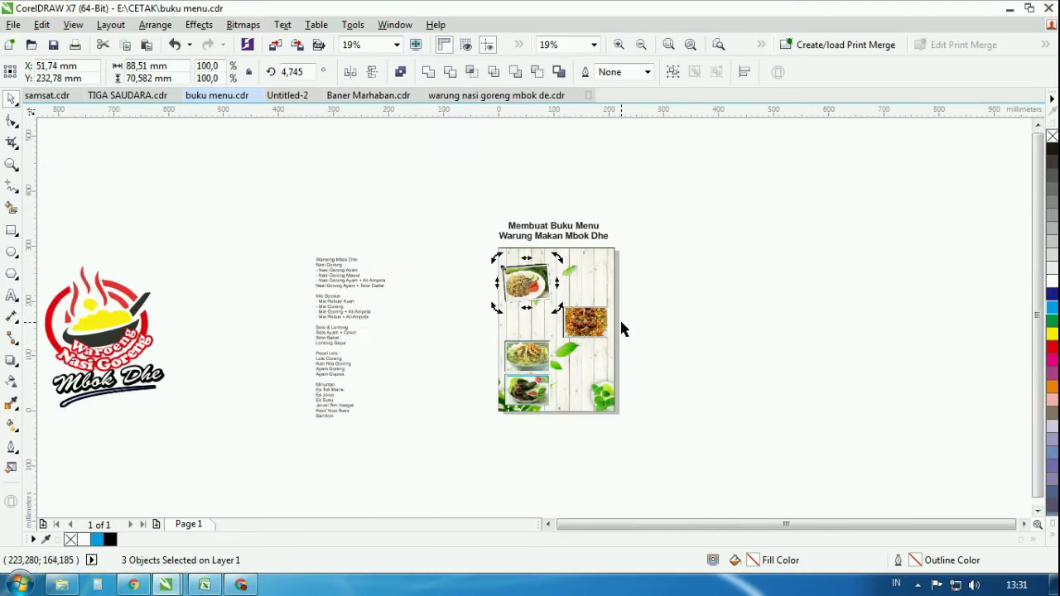
Step: Rotate the framed fried noodle photo clockwise to an angle of about 353.3°
{"action": "scroll", "coordinate": [740, 253], "scroll_direction": "up", "scroll_amount": 2}
{"action": "left_click", "coordinate": [498, 262]}
{"action": "left_click_drag", "start_coordinate": [490, 257], "coordinate": [497, 245]}
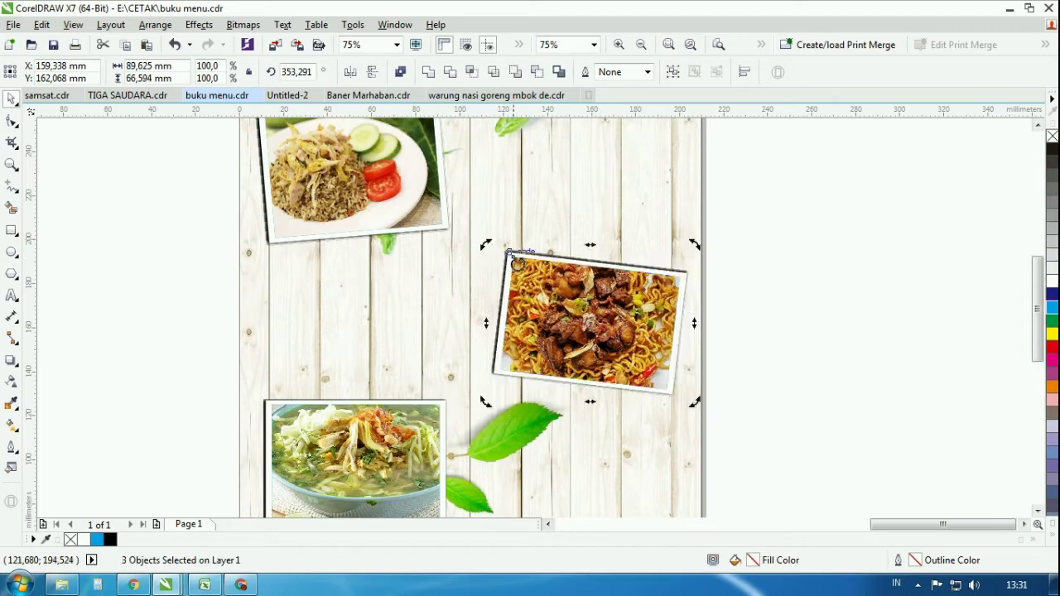
{"action": "scroll", "coordinate": [466, 314], "scroll_direction": "down", "scroll_amount": 2}
Step: Tilt the framed soup photo slightly clockwise
{"action": "scroll", "coordinate": [345, 239], "scroll_direction": "up", "scroll_amount": 2}
{"action": "left_click", "coordinate": [525, 337]}
{"action": "left_click", "coordinate": [525, 337]}
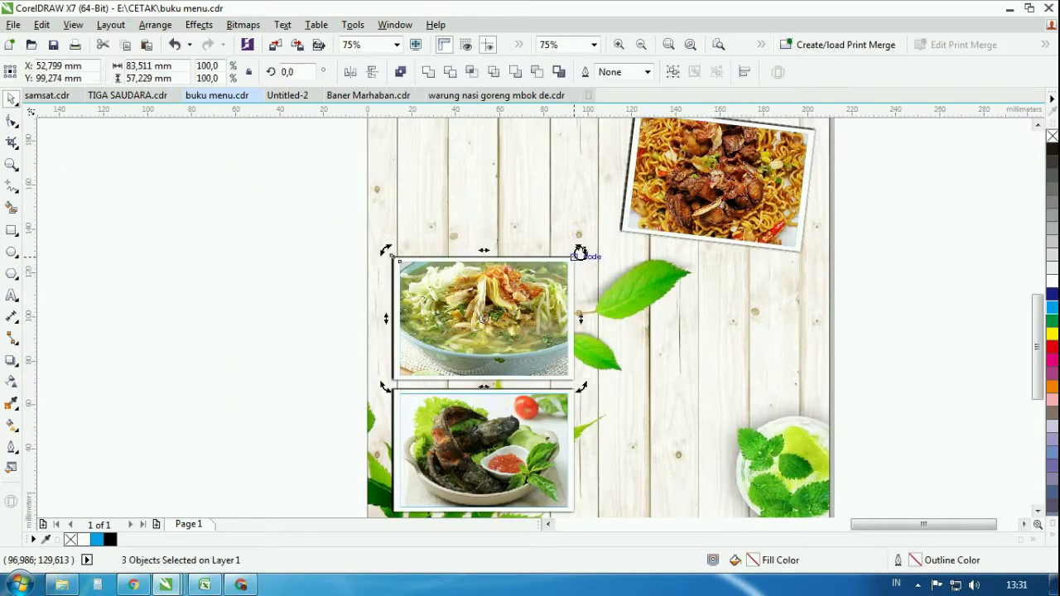
{"action": "left_click_drag", "start_coordinate": [580, 247], "coordinate": [585, 270]}
Step: Select the framed catfish photo with its shadow and tilt it slightly counterclockwise
{"action": "left_click_drag", "start_coordinate": [301, 356], "coordinate": [624, 499]}
{"action": "left_click", "coordinate": [535, 406]}
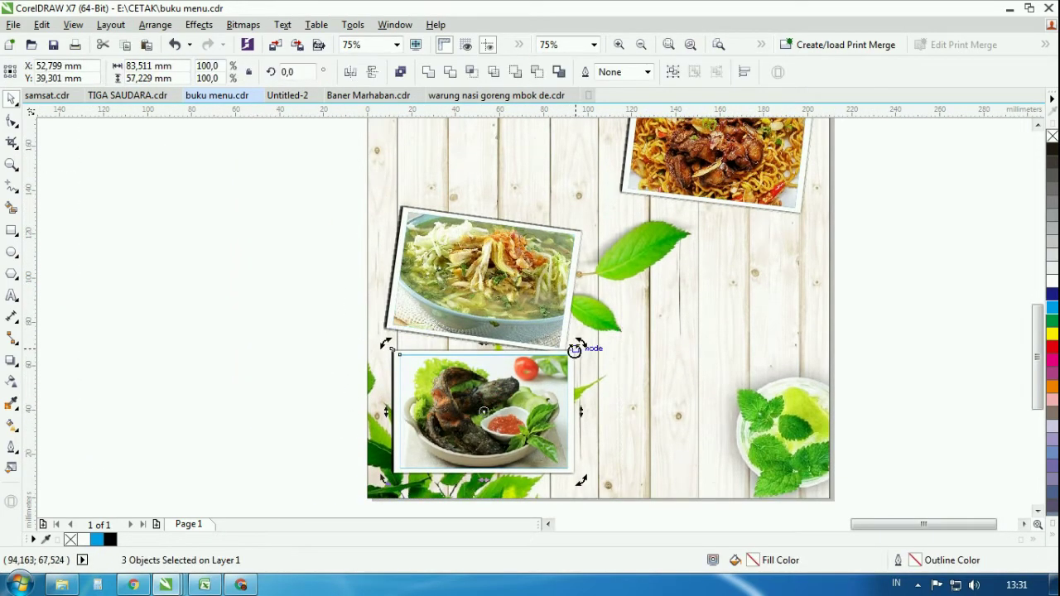
{"action": "left_click_drag", "start_coordinate": [577, 348], "coordinate": [577, 335]}
{"action": "scroll", "coordinate": [519, 356], "scroll_direction": "down", "scroll_amount": 1}
{"action": "left_click", "coordinate": [341, 303]}
Step: Move the drinks group to the page's lower-right corner and enlarge it to about 47 × 60.4 mm
{"action": "scroll", "coordinate": [545, 271], "scroll_direction": "down", "scroll_amount": 2}
{"action": "left_click_drag", "start_coordinate": [261, 272], "coordinate": [572, 288]}
{"action": "scroll", "coordinate": [588, 300], "scroll_direction": "up", "scroll_amount": 2}
{"action": "left_click_drag", "start_coordinate": [598, 165], "coordinate": [500, 310]}
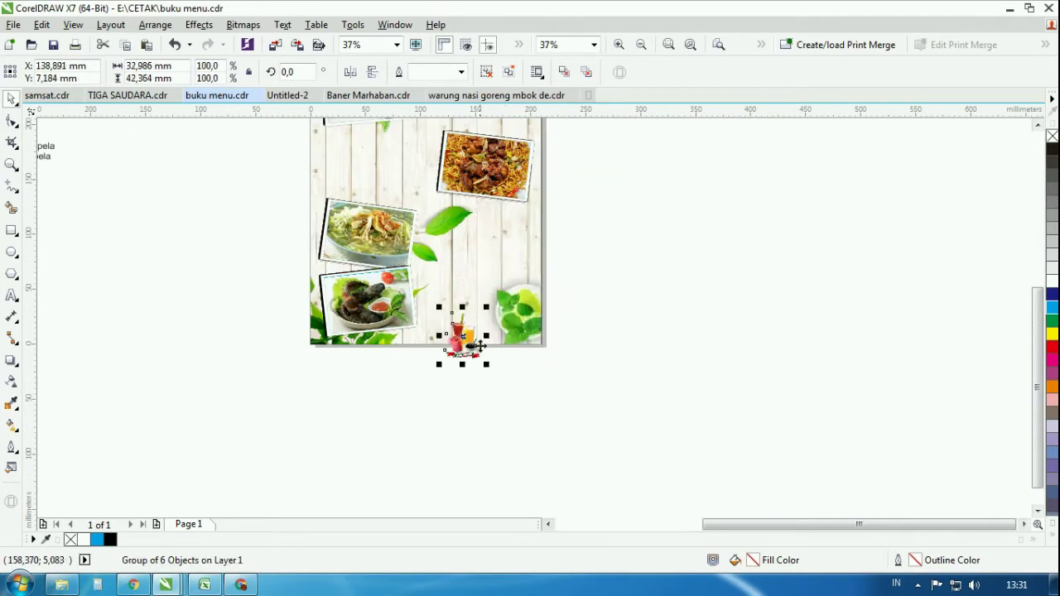
{"action": "scroll", "coordinate": [472, 349], "scroll_direction": "up", "scroll_amount": 1}
{"action": "left_click_drag", "start_coordinate": [454, 338], "coordinate": [529, 299]}
{"action": "left_click_drag", "start_coordinate": [568, 232], "coordinate": [611, 190]}
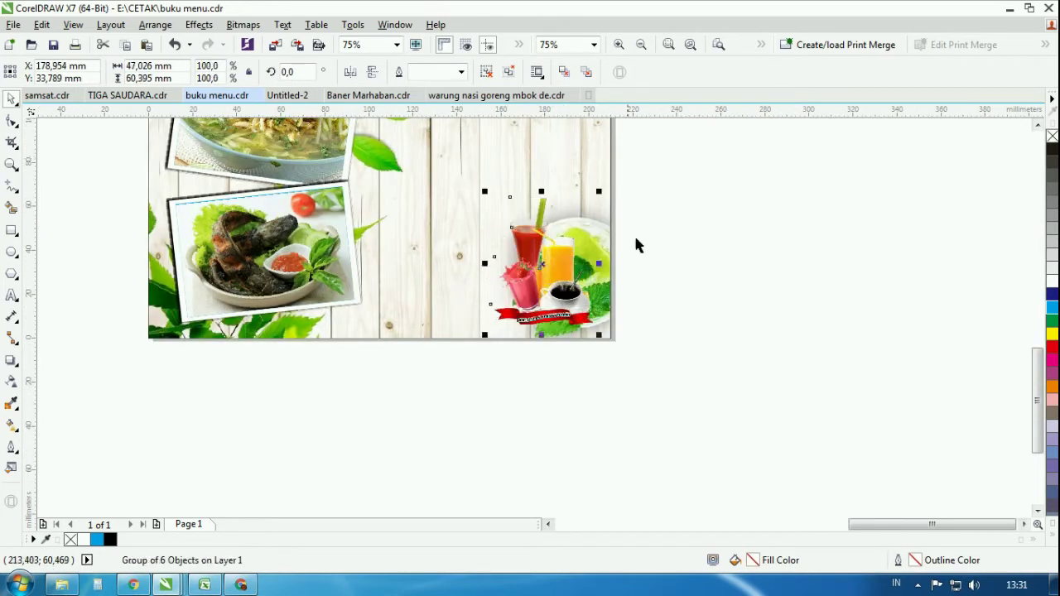
{"action": "left_click", "coordinate": [699, 367]}
Step: Change the font of the menu list text to Impact MT
{"action": "scroll", "coordinate": [698, 367], "scroll_direction": "down", "scroll_amount": 2}
{"action": "scroll", "coordinate": [500, 220], "scroll_direction": "down", "scroll_amount": 2}
{"action": "scroll", "coordinate": [371, 178], "scroll_direction": "up", "scroll_amount": 1}
{"action": "left_click_drag", "start_coordinate": [449, 141], "coordinate": [236, 500]}
{"action": "left_click", "coordinate": [400, 72]}
{"action": "left_click", "coordinate": [414, 130]}
{"action": "scroll", "coordinate": [425, 224], "scroll_direction": "down", "scroll_amount": 1}
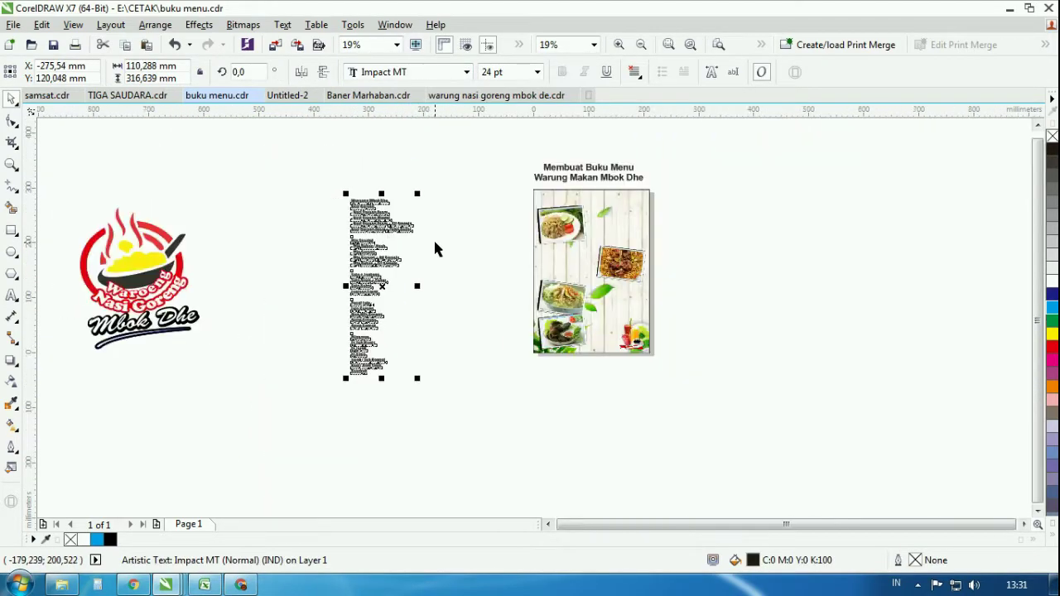
Step: Move the menu list text to the empty area just right of the page
{"action": "left_click_drag", "start_coordinate": [377, 224], "coordinate": [696, 230]}
{"action": "scroll", "coordinate": [687, 199], "scroll_direction": "up", "scroll_amount": 1}
{"action": "left_click", "coordinate": [770, 223]}
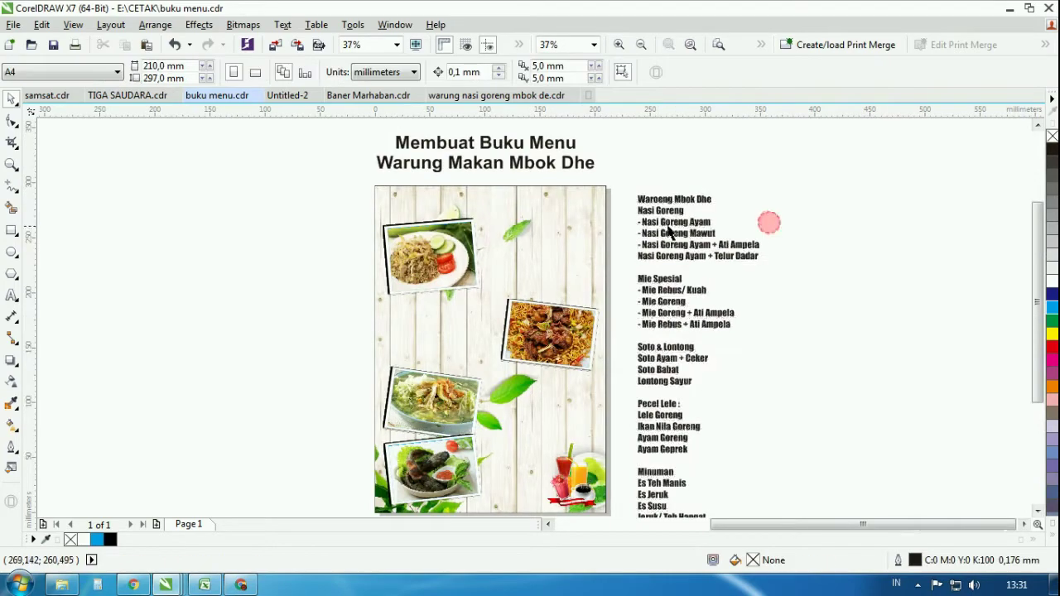
Step: Delete the leading dashes from the Nasi Goreng Ayam, Mawut and Ayam + Ati Ampela lines in the menu text
{"action": "scroll", "coordinate": [654, 227], "scroll_direction": "up", "scroll_amount": 2}
{"action": "double_click", "coordinate": [652, 227]}
{"action": "left_click_drag", "start_coordinate": [609, 213], "coordinate": [581, 217]}
{"action": "key", "text": "Delete"}
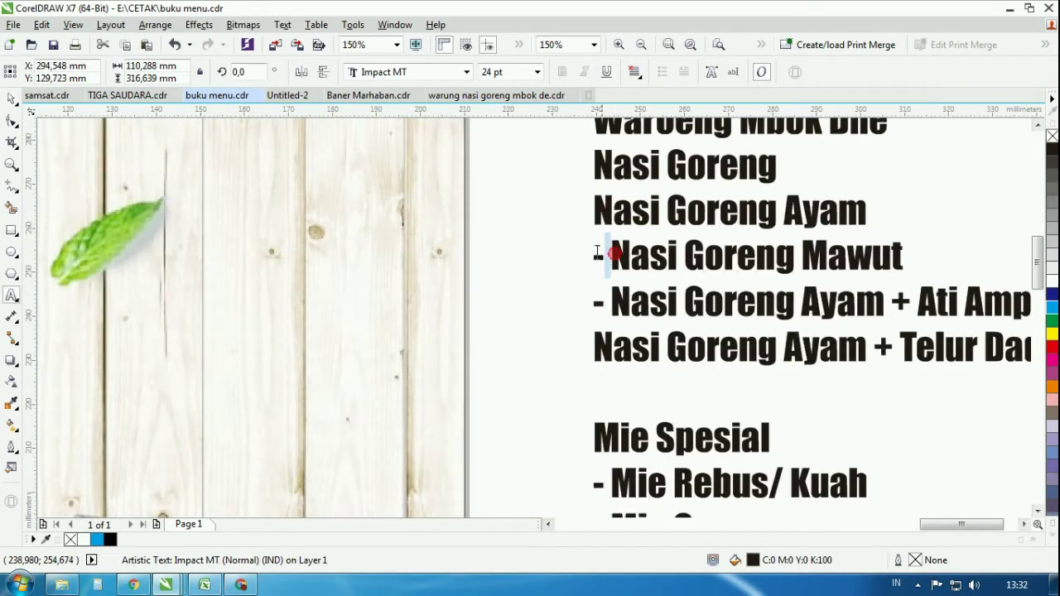
{"action": "left_click_drag", "start_coordinate": [598, 253], "coordinate": [593, 253]}
{"action": "key", "text": "Delete"}
{"action": "left_click_drag", "start_coordinate": [614, 299], "coordinate": [594, 298]}
{"action": "key", "text": "Delete"}
Step: Delete the leading dashes from the four items under Mie Spesial and finish editing the menu text
{"action": "scroll", "coordinate": [596, 259], "scroll_direction": "down", "scroll_amount": 1}
{"action": "scroll", "coordinate": [640, 489], "scroll_direction": "up", "scroll_amount": 1}
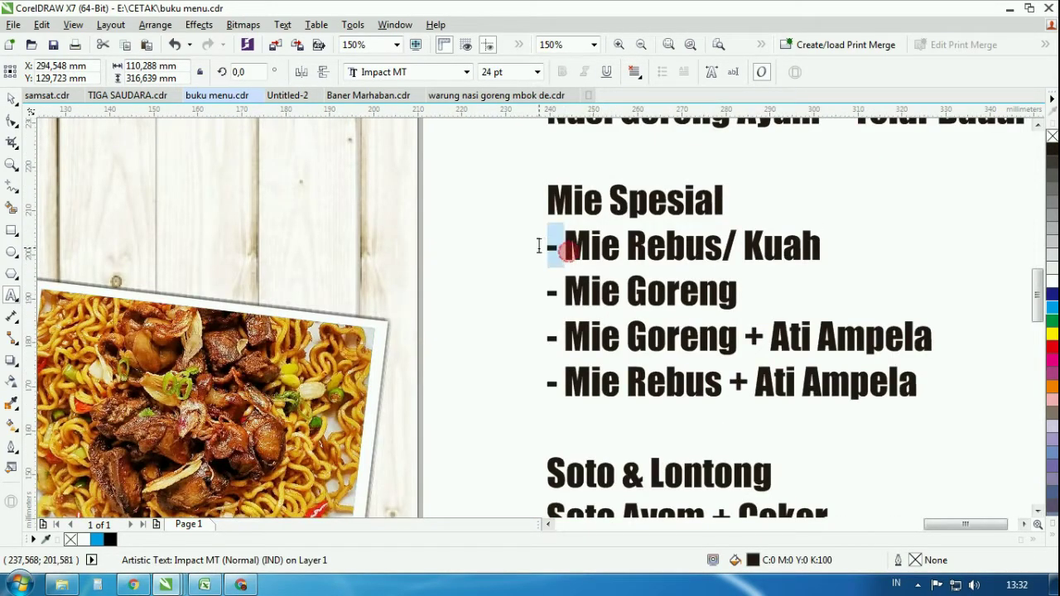
{"action": "key", "text": "BackSpace"}
{"action": "key", "text": "BackSpace"}
{"action": "left_click", "coordinate": [554, 287]}
{"action": "key", "text": "BackSpace"}
{"action": "key", "text": "BackSpace"}
{"action": "left_click", "coordinate": [560, 335]}
{"action": "key", "text": "BackSpace"}
{"action": "key", "text": "BackSpace"}
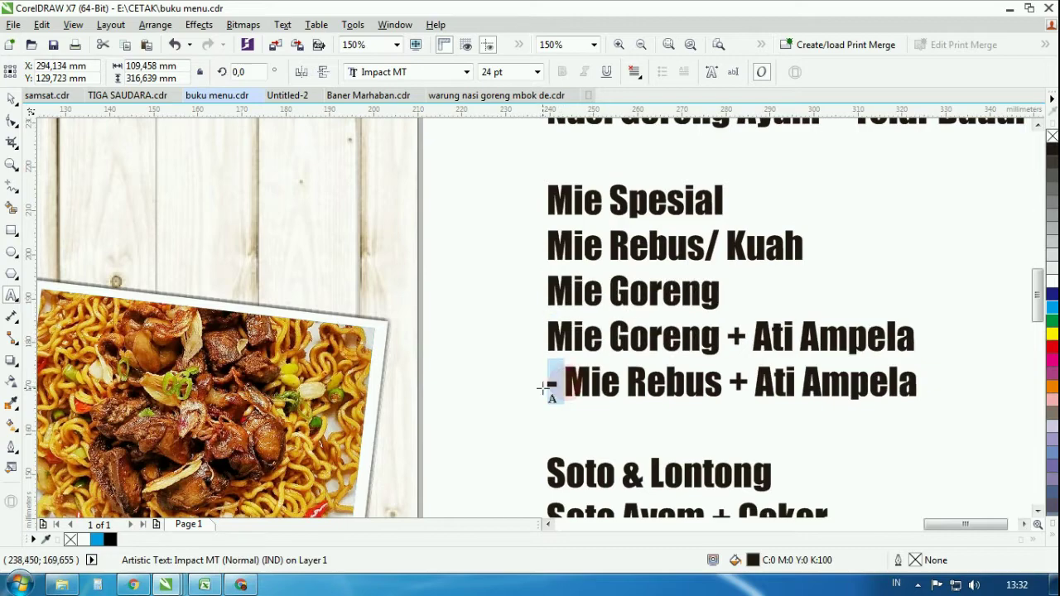
{"action": "key", "text": "BackSpace"}
{"action": "scroll", "coordinate": [596, 296], "scroll_direction": "down", "scroll_amount": 2}
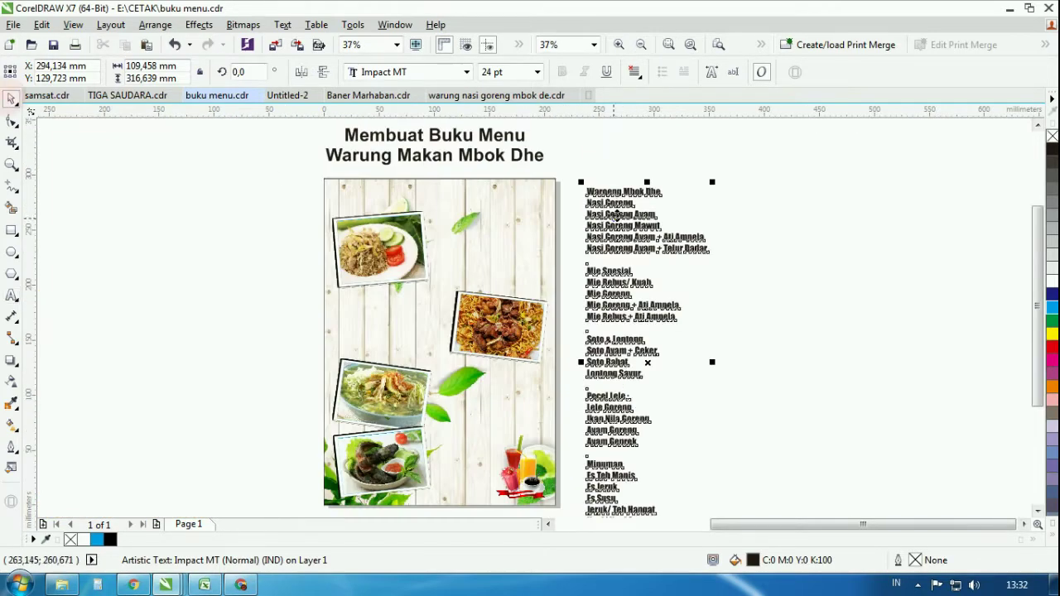
{"action": "scroll", "coordinate": [609, 211], "scroll_direction": "up", "scroll_amount": 2}
{"action": "scroll", "coordinate": [609, 213], "scroll_direction": "down", "scroll_amount": 1}
{"action": "left_click", "coordinate": [817, 243]}
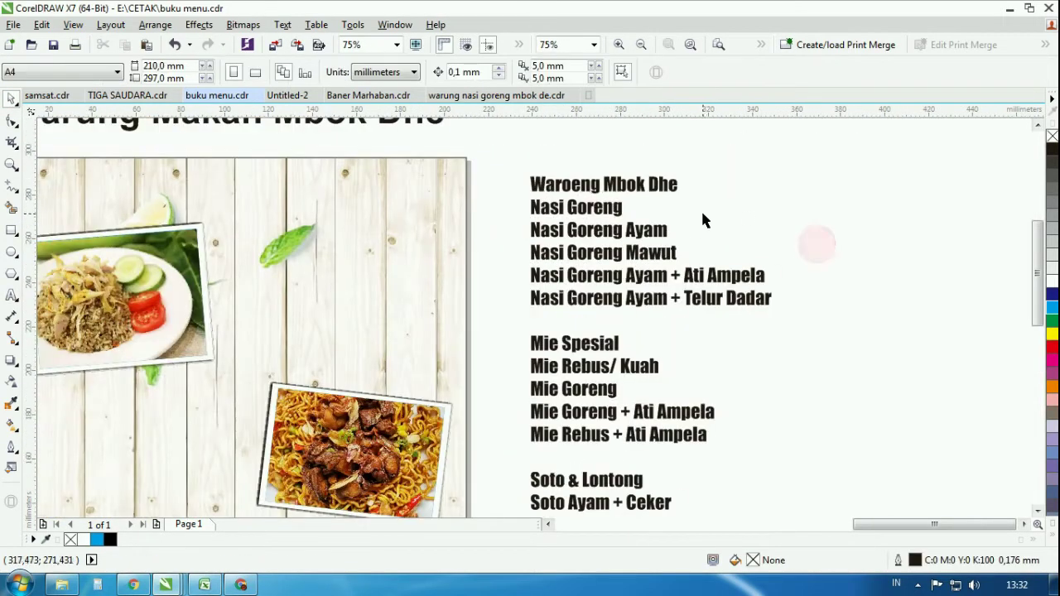
Step: Set the font of the Waroeng Mbok Dhe title line to Candice
{"action": "scroll", "coordinate": [701, 217], "scroll_direction": "down", "scroll_amount": 1}
{"action": "scroll", "coordinate": [660, 236], "scroll_direction": "up", "scroll_amount": 1}
{"action": "left_click", "coordinate": [660, 171]}
{"action": "left_click", "coordinate": [466, 72]}
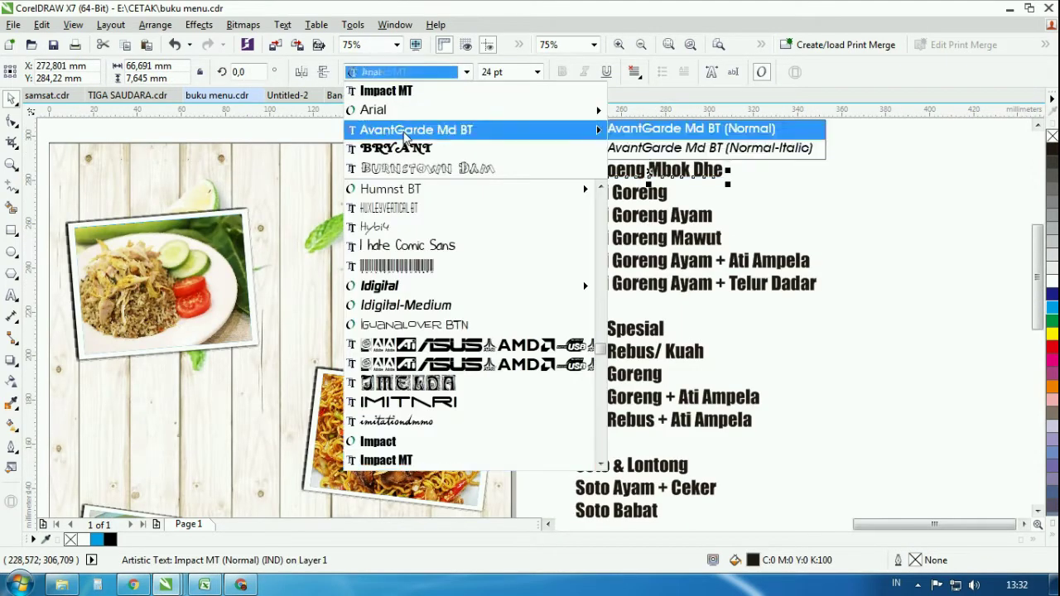
{"action": "left_click", "coordinate": [405, 147]}
{"action": "left_click", "coordinate": [423, 72]}
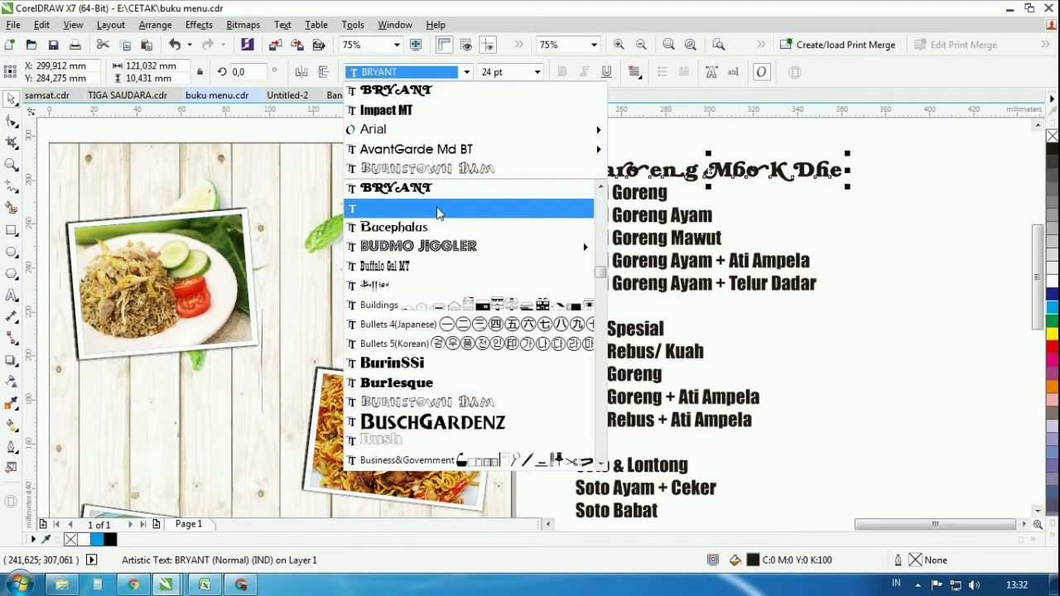
{"action": "scroll", "coordinate": [432, 208], "scroll_direction": "down", "scroll_amount": 8}
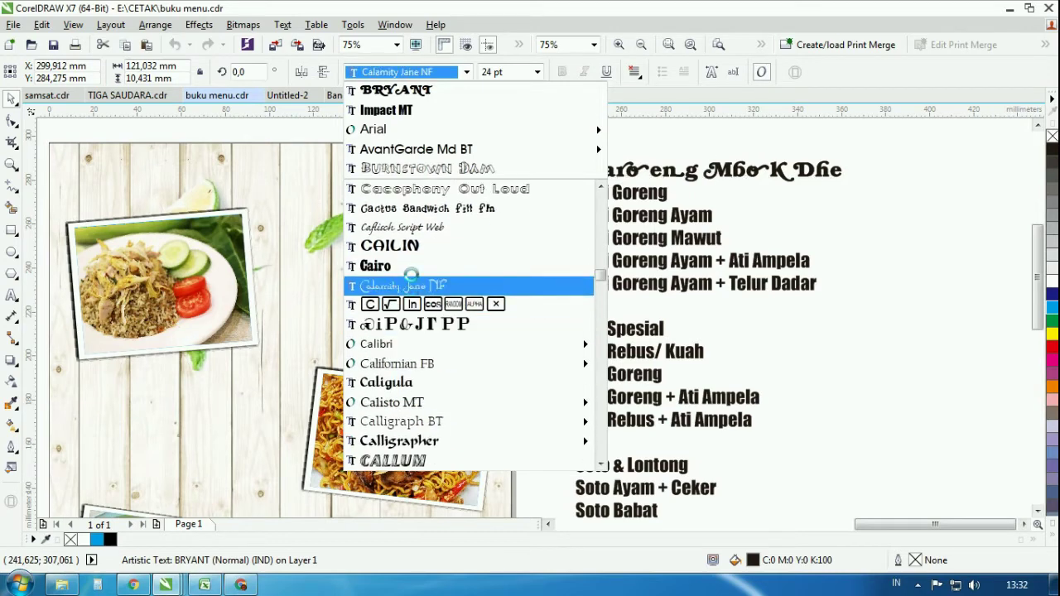
{"action": "scroll", "coordinate": [417, 315], "scroll_direction": "down", "scroll_amount": 4}
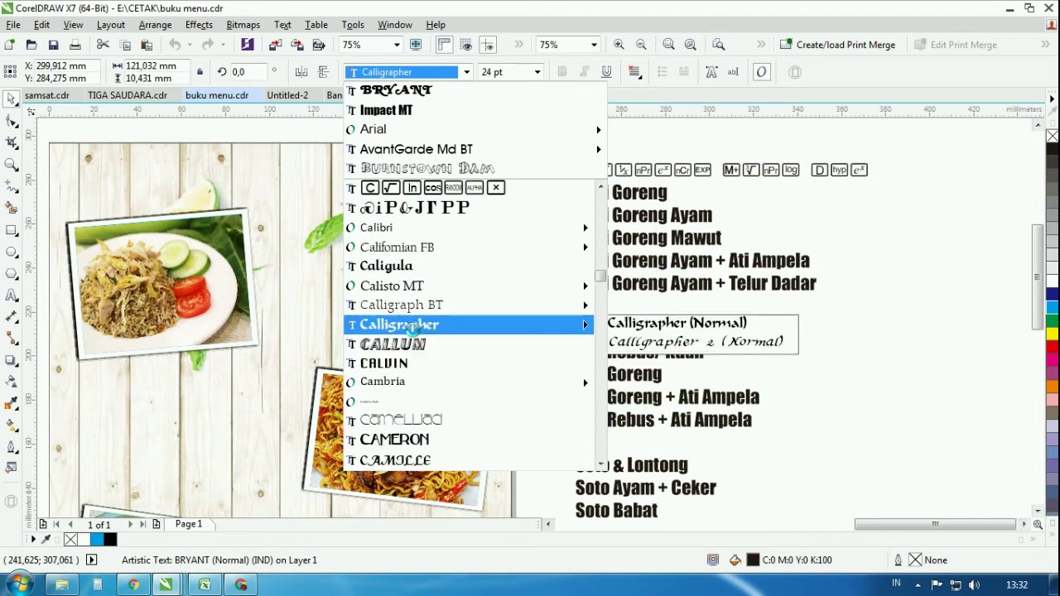
{"action": "scroll", "coordinate": [420, 353], "scroll_direction": "down", "scroll_amount": 1}
{"action": "left_click", "coordinate": [386, 381]}
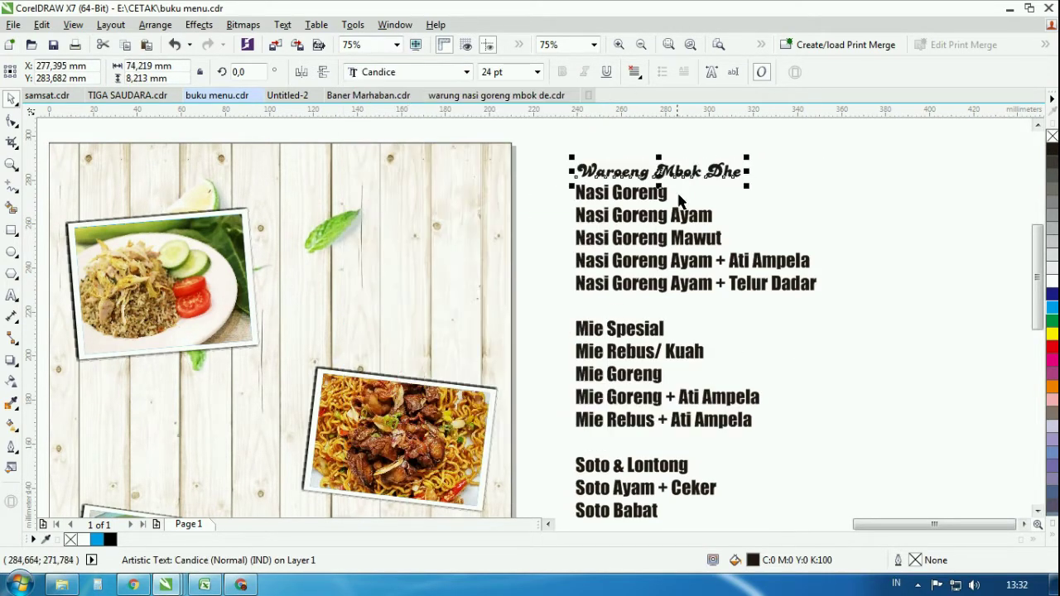
Step: Change the Nasi Goreng Spesial heading to Menu Nasi Goreng and underline it
{"action": "left_click", "coordinate": [657, 199]}
{"action": "scroll", "coordinate": [660, 207], "scroll_direction": "up", "scroll_amount": 2}
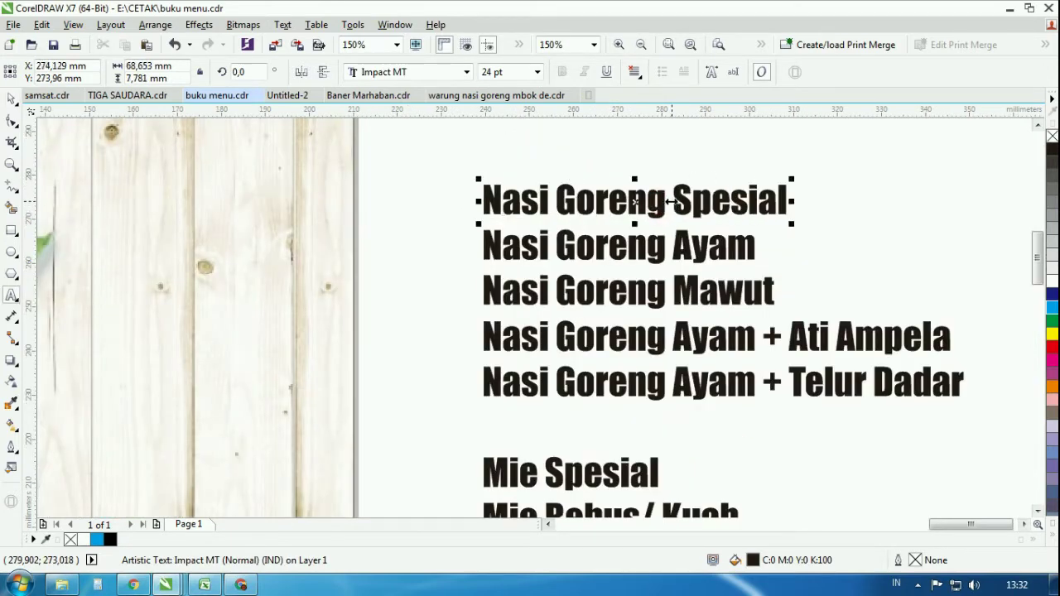
{"action": "left_click_drag", "start_coordinate": [788, 201], "coordinate": [663, 201]}
{"action": "key", "text": "BackSpace"}
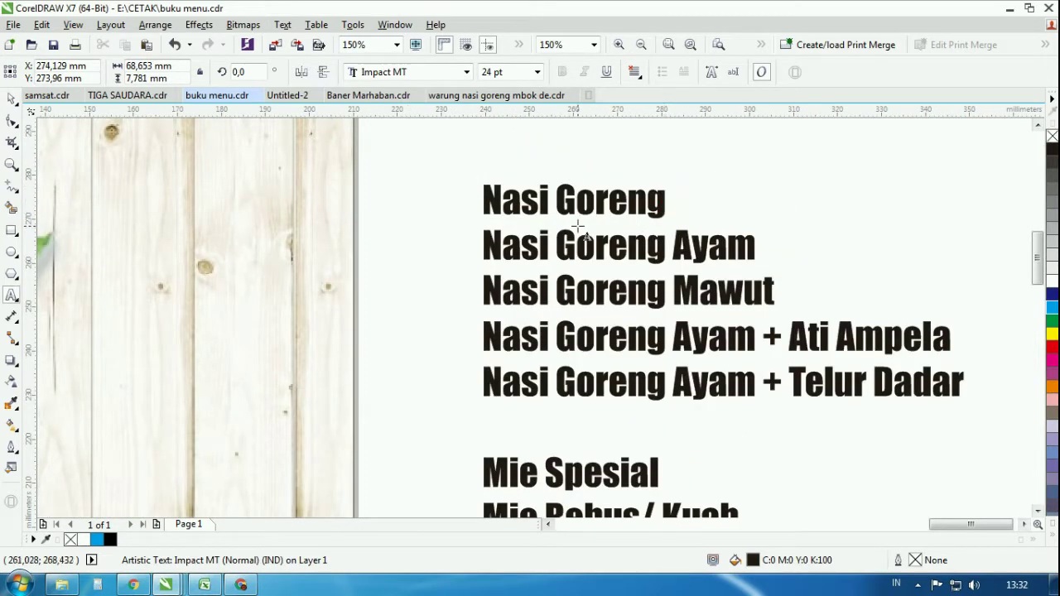
{"action": "type", "text": "Menu"}
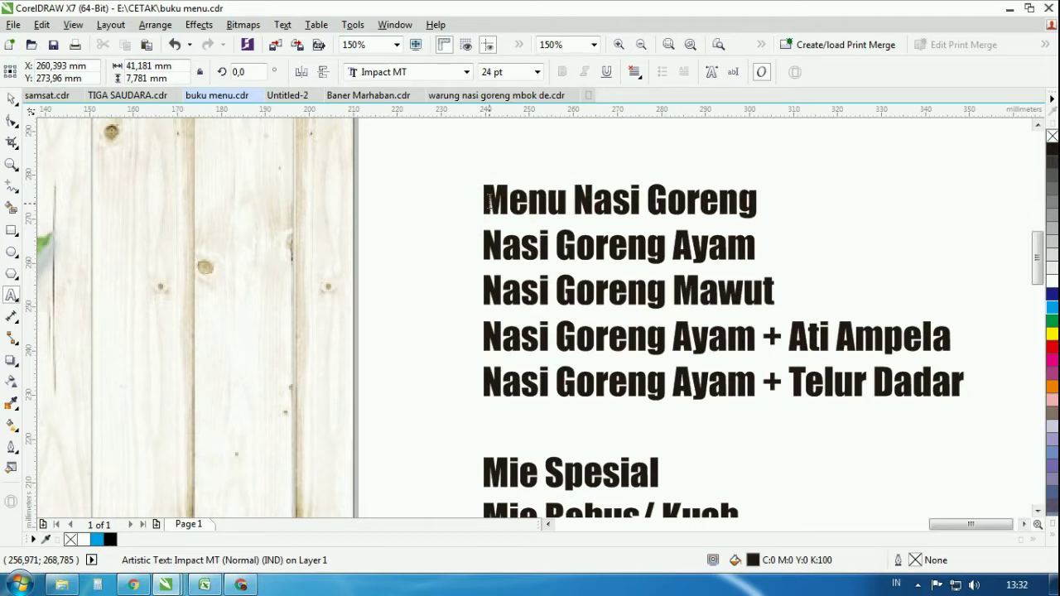
{"action": "scroll", "coordinate": [490, 200], "scroll_direction": "down", "scroll_amount": 2}
{"action": "left_click", "coordinate": [607, 69]}
Step: Try to place the Nasi Goreng menu block on the page beside the fried rice photo and bring it to the front
{"action": "left_click_drag", "start_coordinate": [766, 169], "coordinate": [463, 313]}
{"action": "left_click", "coordinate": [564, 236]}
{"action": "left_click_drag", "start_coordinate": [599, 229], "coordinate": [242, 260]}
{"action": "scroll", "coordinate": [487, 260], "scroll_direction": "down", "scroll_amount": 1}
{"action": "left_click", "coordinate": [487, 266]}
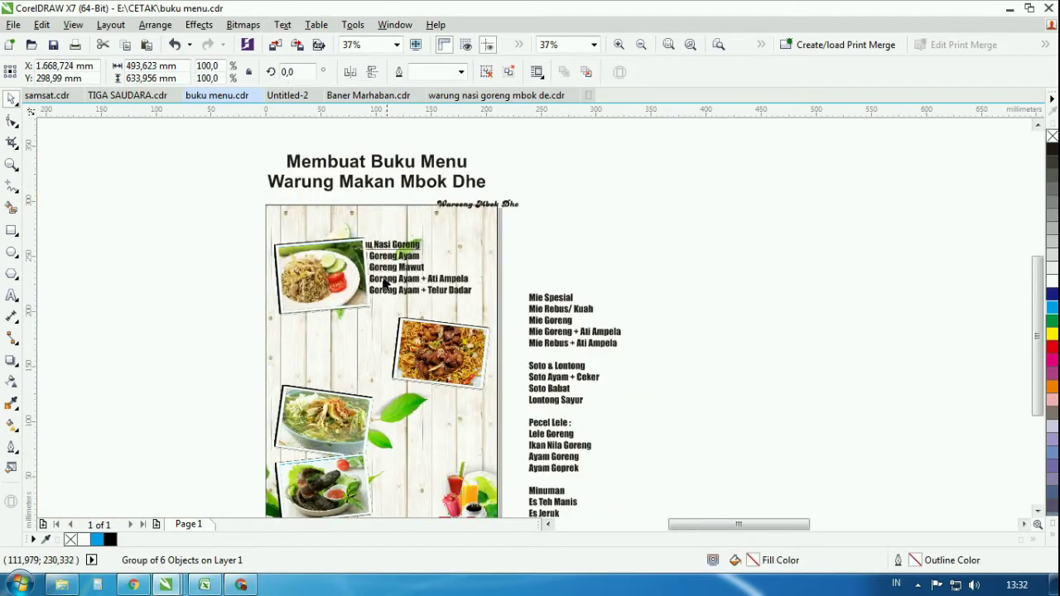
{"action": "scroll", "coordinate": [385, 280], "scroll_direction": "up", "scroll_amount": 2}
{"action": "key", "text": "shift+Page_Up"}
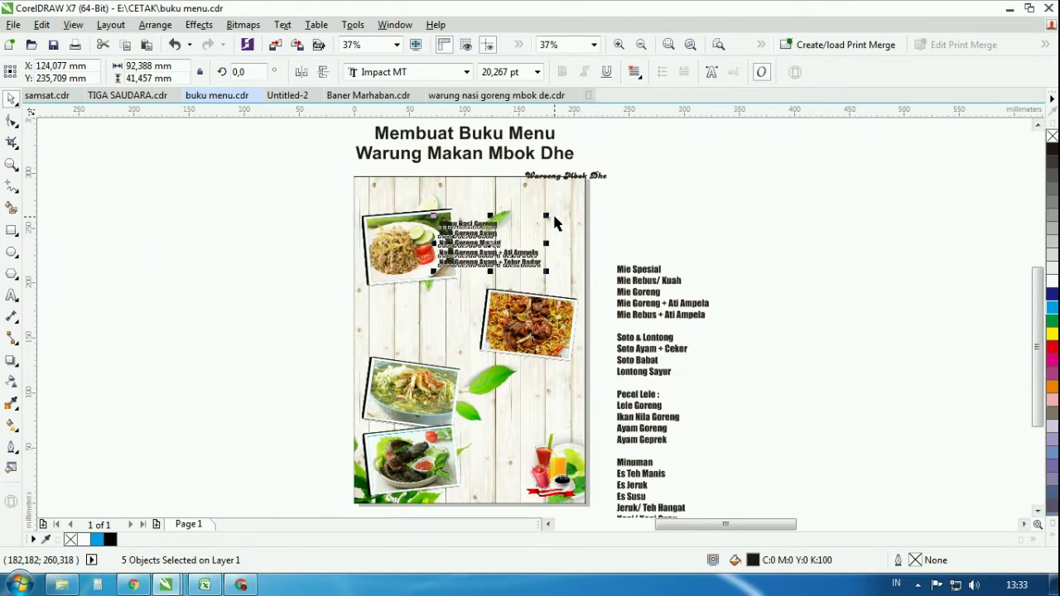
Step: Undo the front ordering and the placement of the Nasi Goreng menu block on the page
{"action": "scroll", "coordinate": [555, 222], "scroll_direction": "down", "scroll_amount": 2}
{"action": "scroll", "coordinate": [460, 231], "scroll_direction": "up", "scroll_amount": 2}
{"action": "left_click_drag", "start_coordinate": [232, 166], "coordinate": [505, 346]}
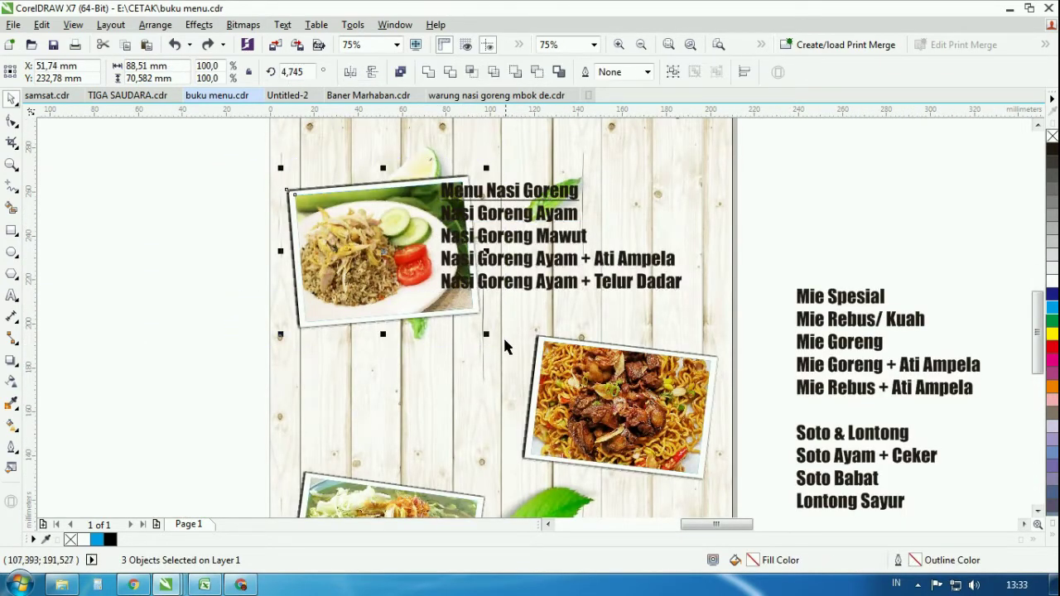
{"action": "scroll", "coordinate": [419, 236], "scroll_direction": "down", "scroll_amount": 2}
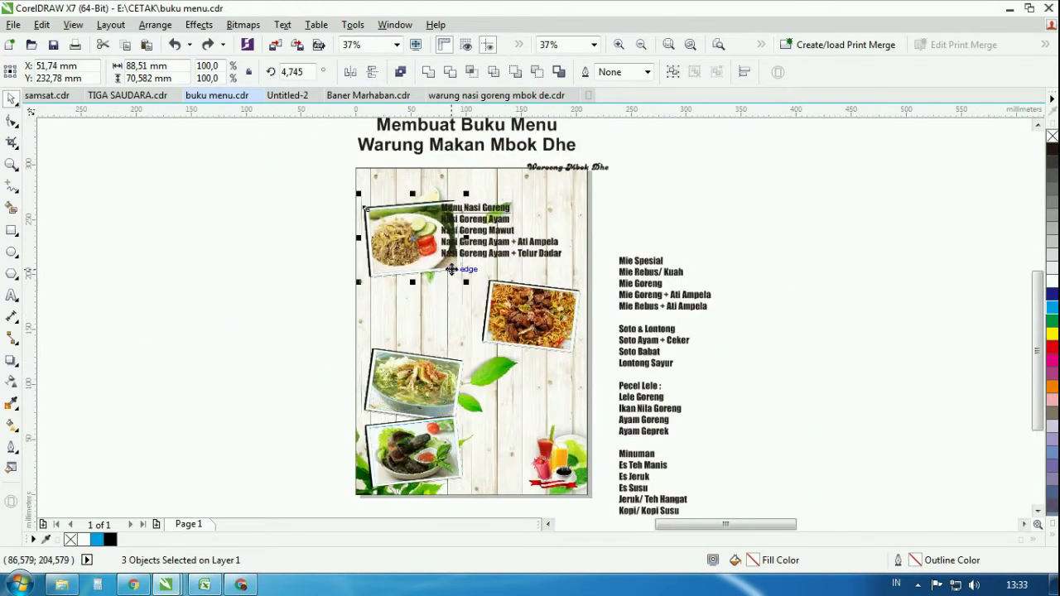
{"action": "scroll", "coordinate": [452, 269], "scroll_direction": "up", "scroll_amount": 1}
{"action": "left_click", "coordinate": [750, 158]}
{"action": "key", "text": "ctrl+z"}
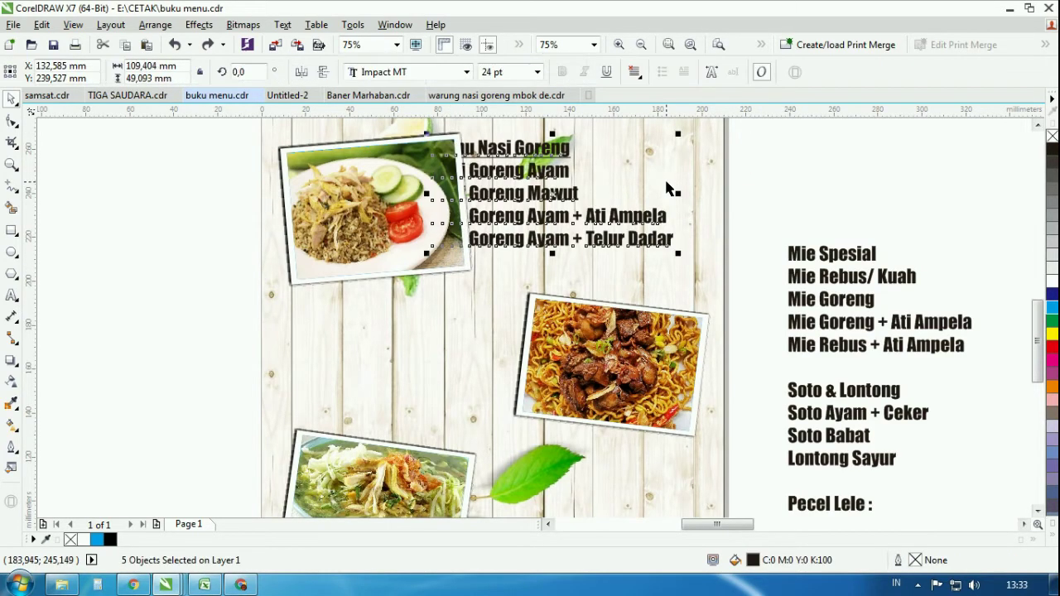
{"action": "key", "text": "ctrl+z"}
{"action": "scroll", "coordinate": [617, 205], "scroll_direction": "down", "scroll_amount": 1}
{"action": "left_click", "coordinate": [820, 225]}
{"action": "scroll", "coordinate": [783, 201], "scroll_direction": "down", "scroll_amount": 1}
{"action": "scroll", "coordinate": [813, 190], "scroll_direction": "up", "scroll_amount": 1}
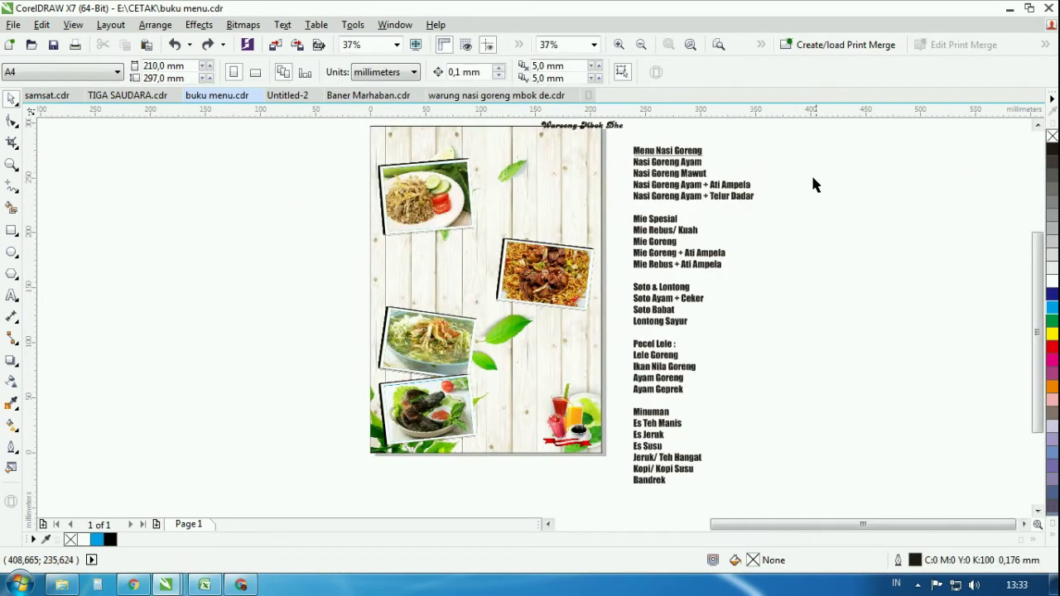
Step: Narrow all the menu text lines beside the page together to about 89 mm wide
{"action": "left_click_drag", "start_coordinate": [631, 457], "coordinate": [621, 496]}
{"action": "left_click_drag", "start_coordinate": [758, 316], "coordinate": [735, 316]}
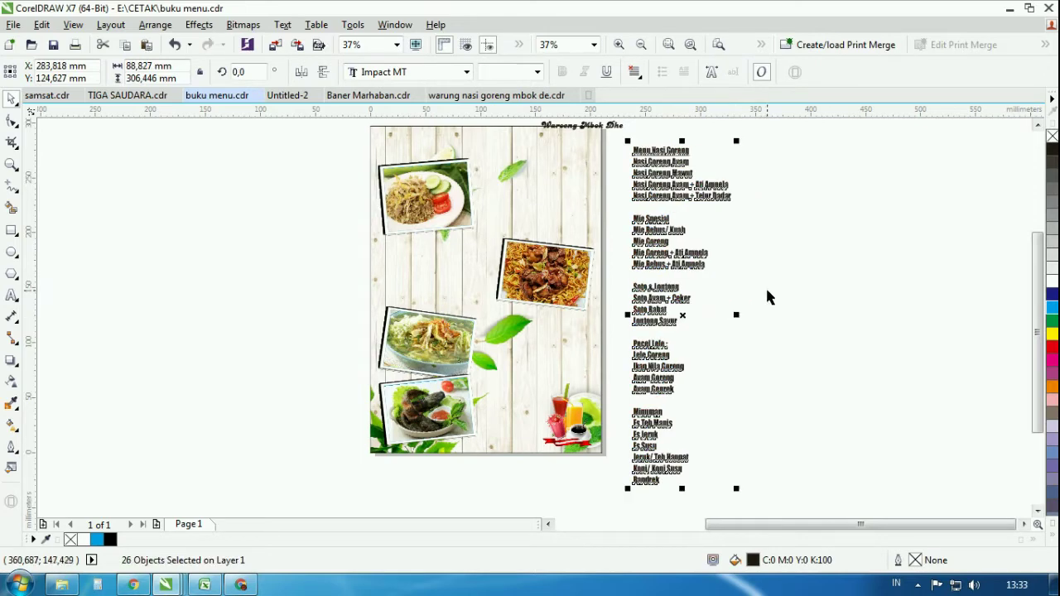
{"action": "left_click", "coordinate": [766, 289]}
Step: Move the fried noodle photo to the page's left side, between the fried rice and soup photos
{"action": "scroll", "coordinate": [695, 173], "scroll_direction": "up", "scroll_amount": 1}
{"action": "scroll", "coordinate": [629, 232], "scroll_direction": "down", "scroll_amount": 2}
{"action": "scroll", "coordinate": [584, 248], "scroll_direction": "up", "scroll_amount": 2}
{"action": "scroll", "coordinate": [447, 290], "scroll_direction": "down", "scroll_amount": 2}
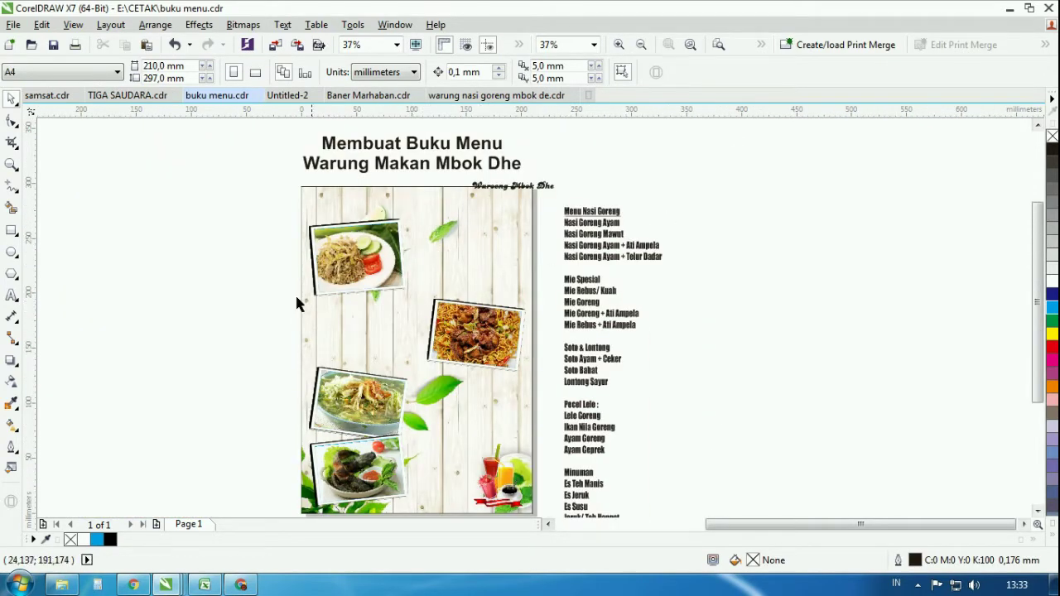
{"action": "left_click_drag", "start_coordinate": [503, 352], "coordinate": [357, 330]}
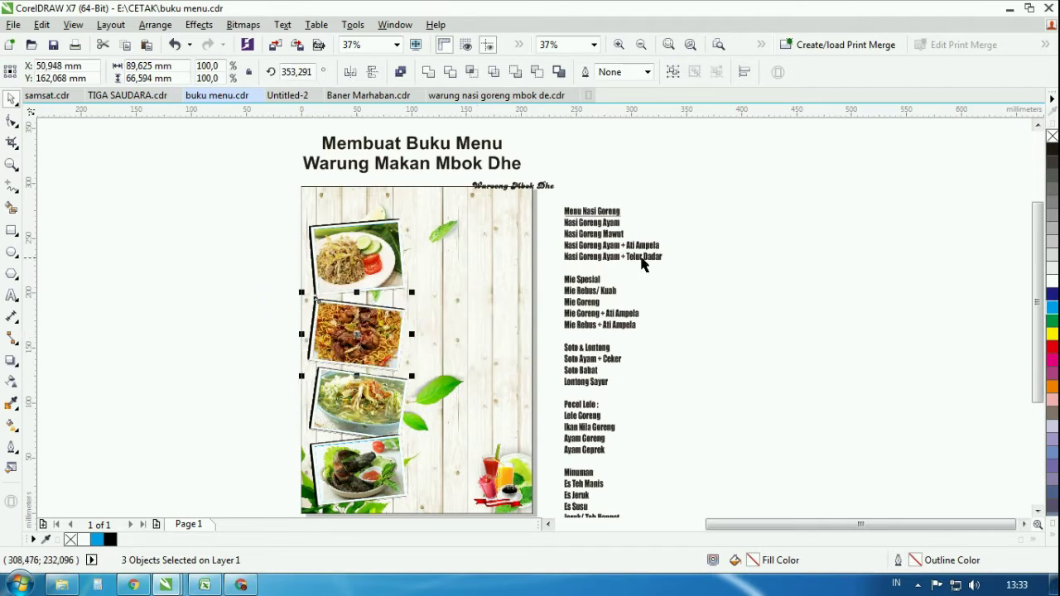
{"action": "left_click", "coordinate": [682, 194]}
Step: Change the Mie Spesial heading to Menu Mie Spesial and underline it
{"action": "left_click", "coordinate": [583, 280]}
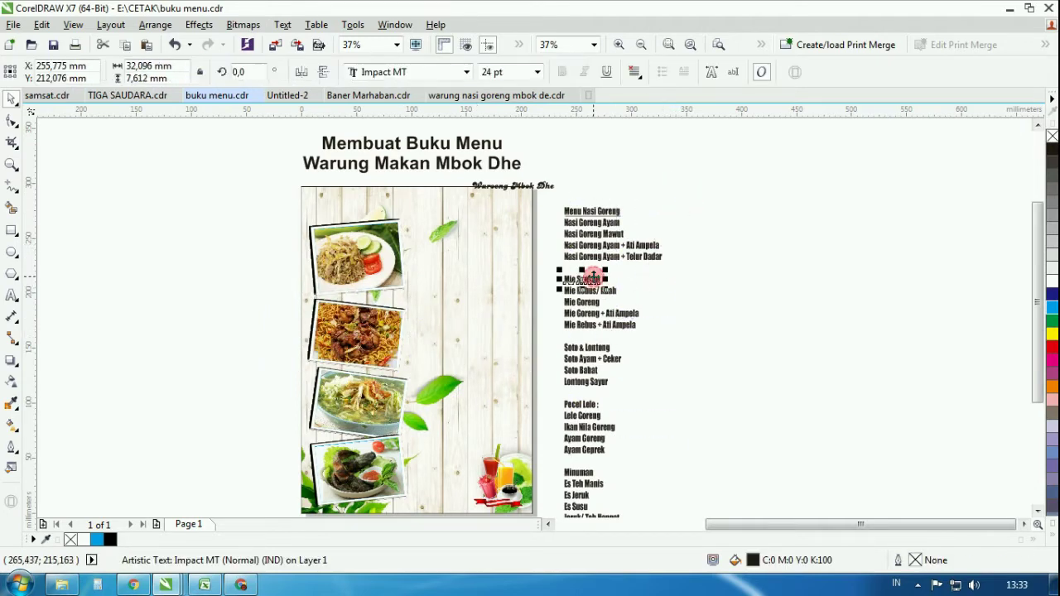
{"action": "scroll", "coordinate": [584, 281], "scroll_direction": "up", "scroll_amount": 2}
{"action": "double_click", "coordinate": [556, 294]}
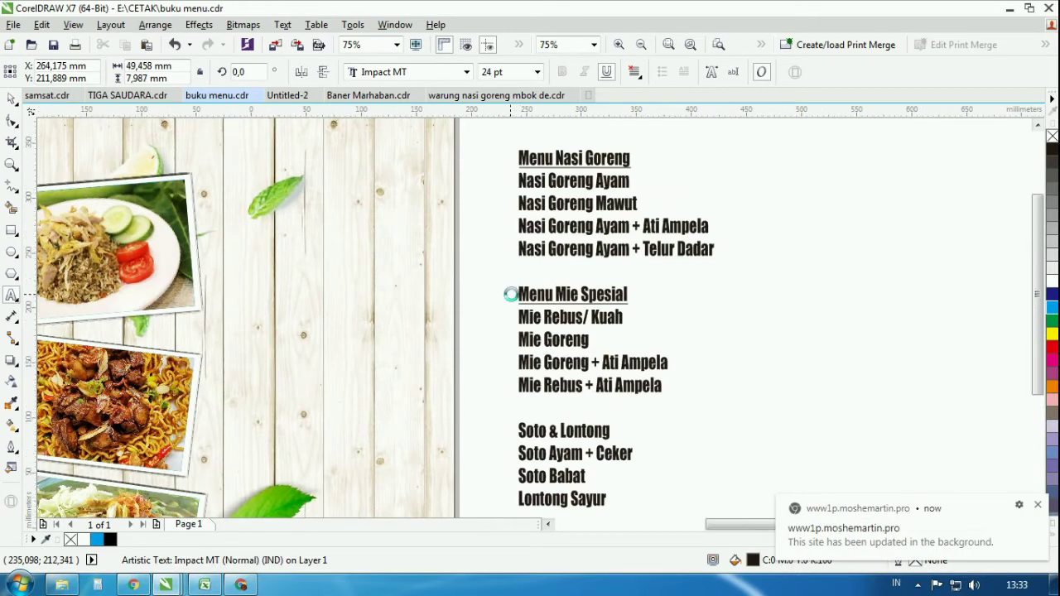
Step: Change the remaining category headings to Menu Soto & Lontong, Menu Pecel Lele : and Aneka Minuman
{"action": "scroll", "coordinate": [520, 293], "scroll_direction": "down", "scroll_amount": 2}
{"action": "left_click", "coordinate": [488, 328]}
{"action": "type", "text": "Menu"}
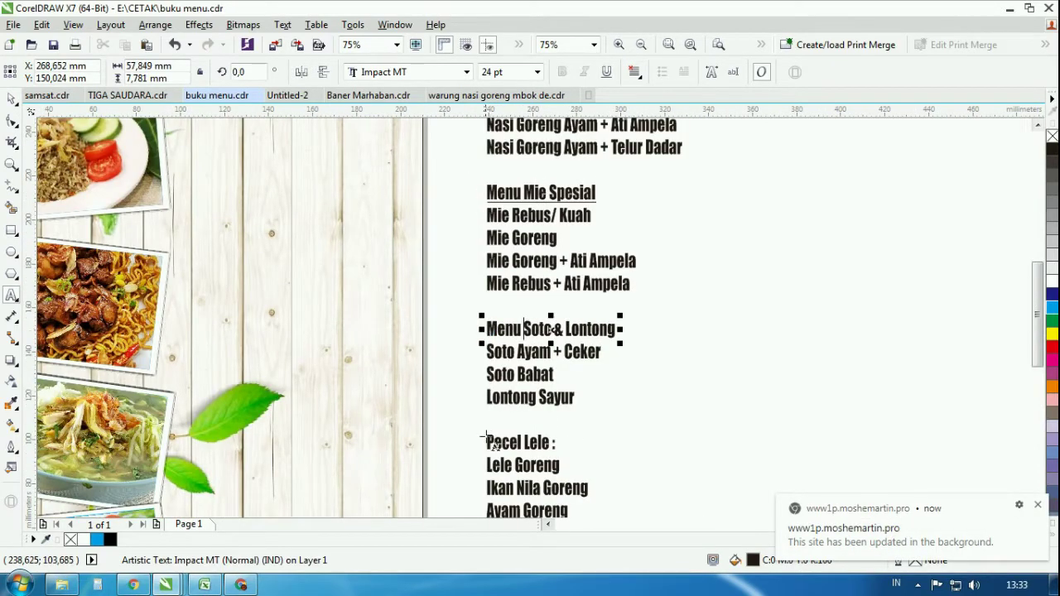
{"action": "left_click", "coordinate": [487, 444]}
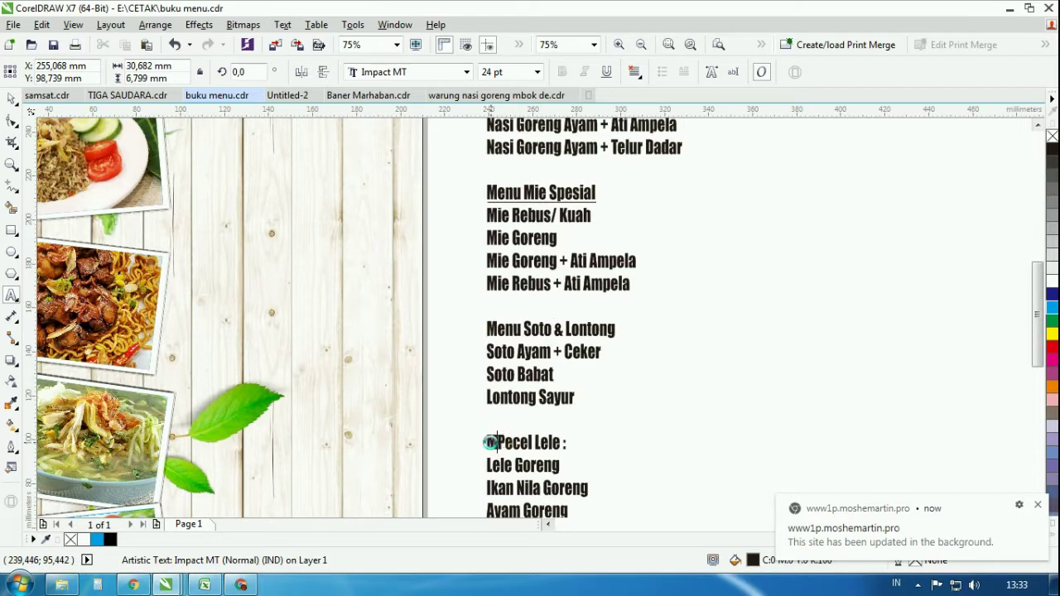
{"action": "scroll", "coordinate": [550, 349], "scroll_direction": "down", "scroll_amount": 2}
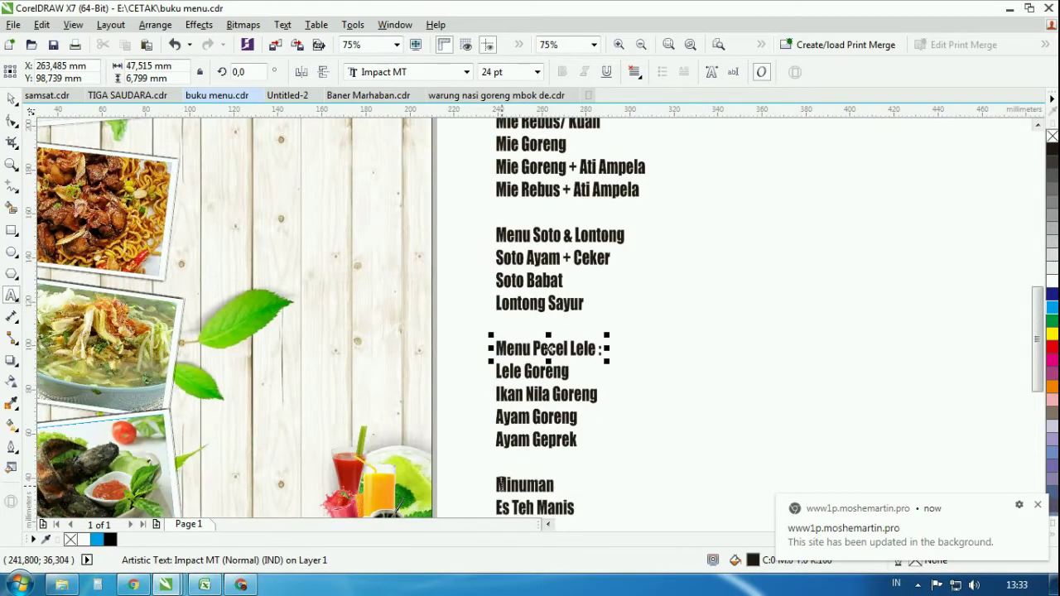
{"action": "left_click", "coordinate": [498, 484]}
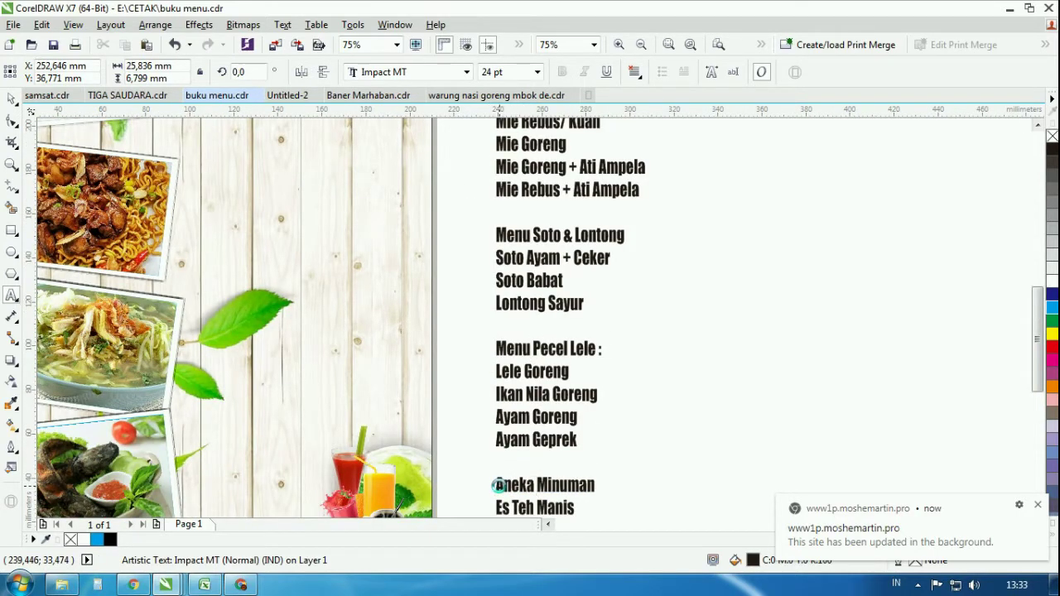
{"action": "key", "text": "F3"}
{"action": "left_click", "coordinate": [1040, 505]}
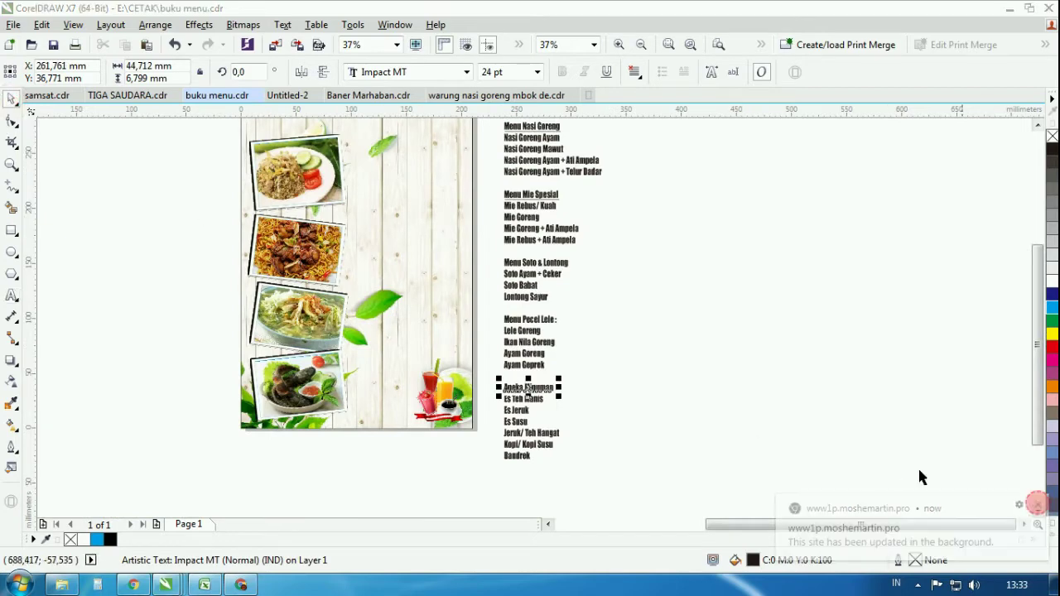
Step: Reduce the height of the whole menu text list to about 241 mm
{"action": "left_click", "coordinate": [488, 465]}
{"action": "left_click_drag", "start_coordinate": [488, 465], "coordinate": [572, 359]}
{"action": "scroll", "coordinate": [613, 406], "scroll_direction": "down", "scroll_amount": 1}
{"action": "left_click", "coordinate": [644, 255]}
{"action": "scroll", "coordinate": [593, 434], "scroll_direction": "up", "scroll_amount": 1}
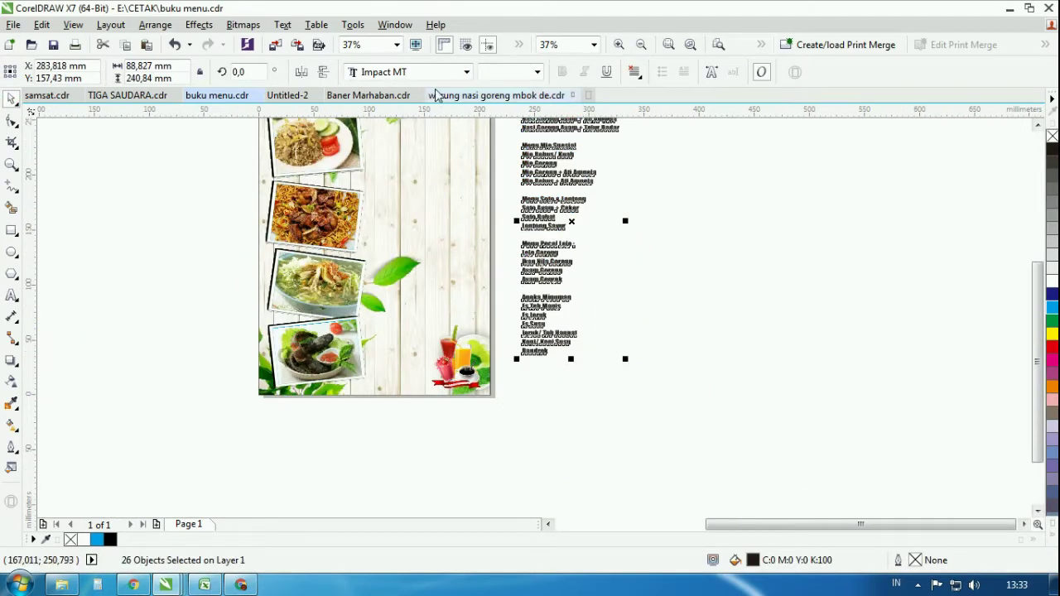
Step: Try the menu text list over the page and return it to the empty area right of the page
{"action": "left_click_drag", "start_coordinate": [370, 231], "coordinate": [371, 232]}
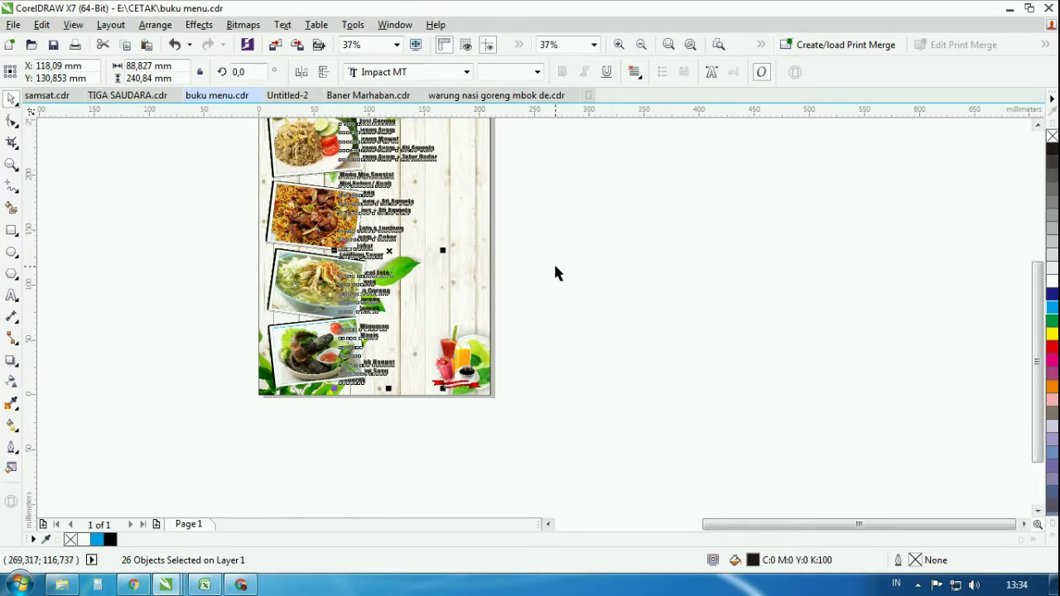
{"action": "scroll", "coordinate": [556, 268], "scroll_direction": "down", "scroll_amount": 1}
{"action": "scroll", "coordinate": [468, 223], "scroll_direction": "up", "scroll_amount": 1}
{"action": "key", "text": "ctrl+z"}
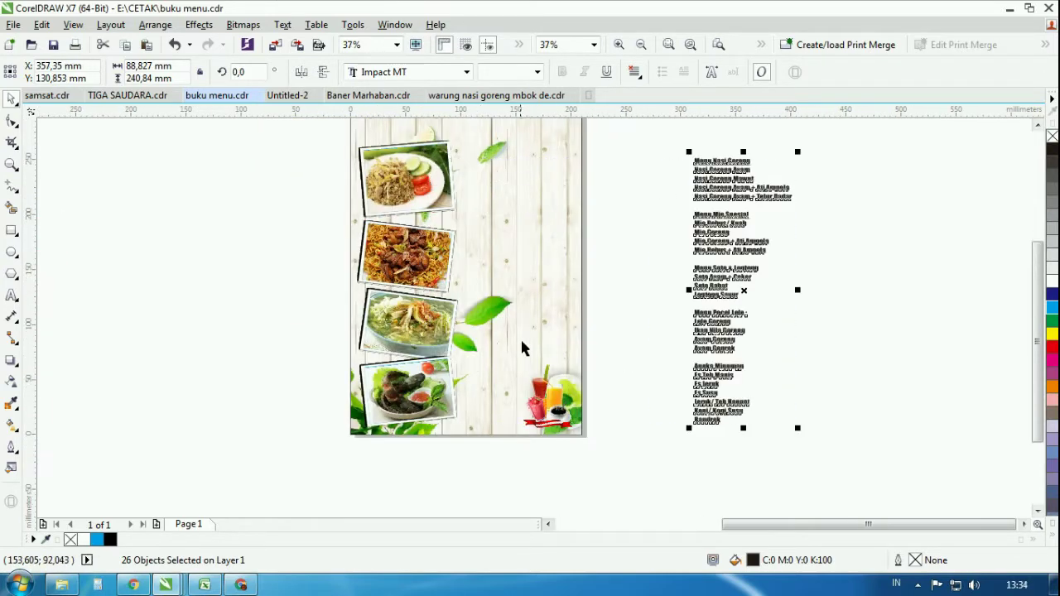
Step: Draw a rectangle about 146 by 262 mm over the page and round its corners to about 8 mm
{"action": "left_click", "coordinate": [15, 235]}
{"action": "scroll", "coordinate": [468, 192], "scroll_direction": "up", "scroll_amount": 1}
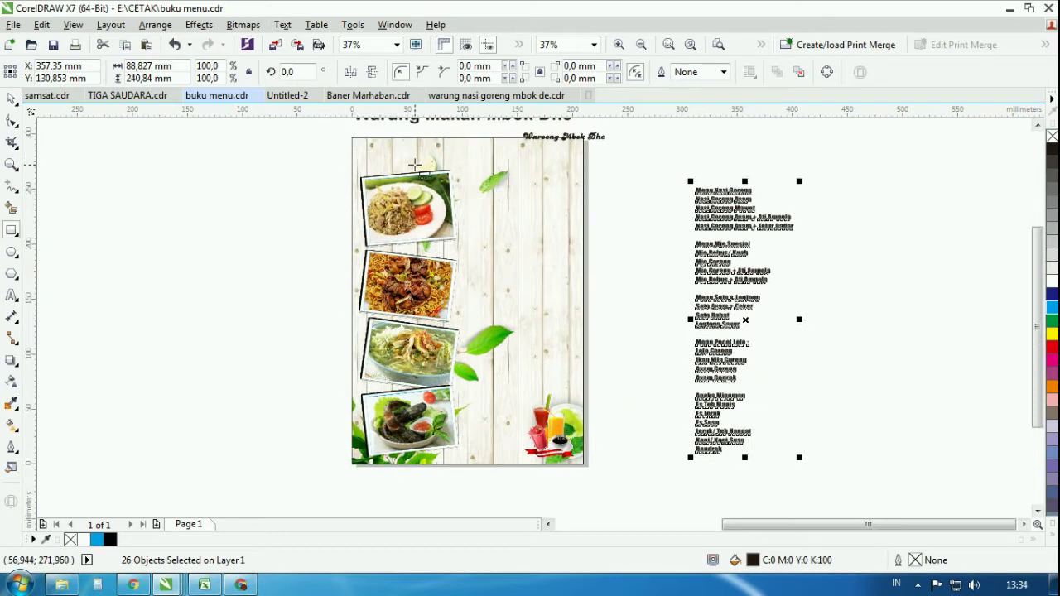
{"action": "mouse_move", "coordinate": [414, 166]}
{"action": "left_mouse_down"}
{"action": "mouse_move", "coordinate": [539, 411]}
{"action": "mouse_move", "coordinate": [576, 454]}
{"action": "left_mouse_up"}
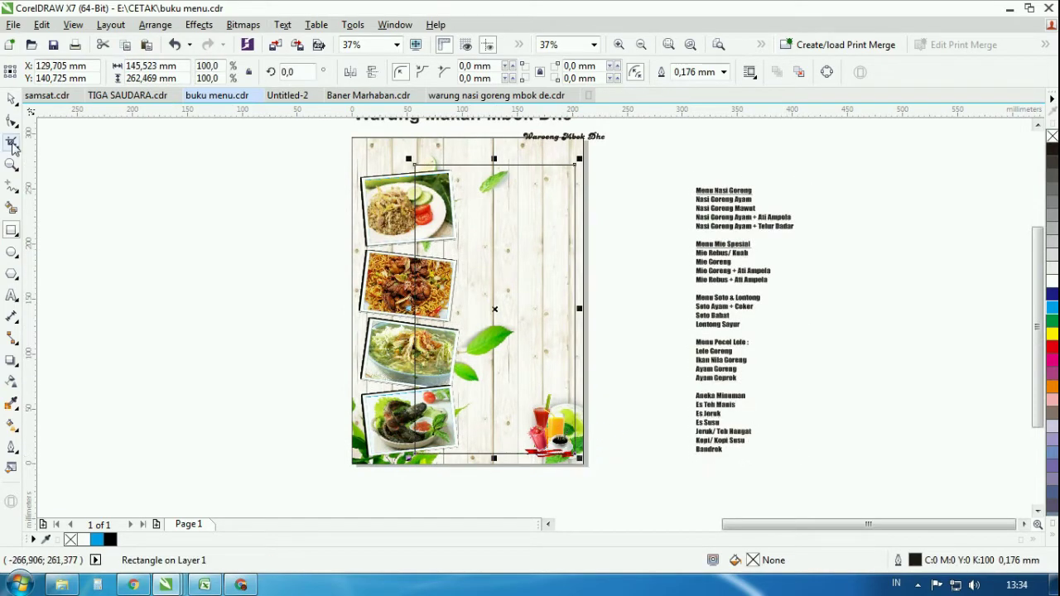
{"action": "scroll", "coordinate": [427, 162], "scroll_direction": "up", "scroll_amount": 1}
{"action": "left_click", "coordinate": [12, 121]}
{"action": "left_click_drag", "start_coordinate": [401, 168], "coordinate": [416, 176]}
Step: Reduce the rounded rectangle's height to about 255 mm
{"action": "left_click", "coordinate": [11, 98]}
{"action": "left_click_drag", "start_coordinate": [562, 164], "coordinate": [561, 182]}
{"action": "scroll", "coordinate": [565, 201], "scroll_direction": "down", "scroll_amount": 2}
{"action": "scroll", "coordinate": [567, 296], "scroll_direction": "up", "scroll_amount": 1}
{"action": "left_click_drag", "start_coordinate": [536, 318], "coordinate": [537, 313]}
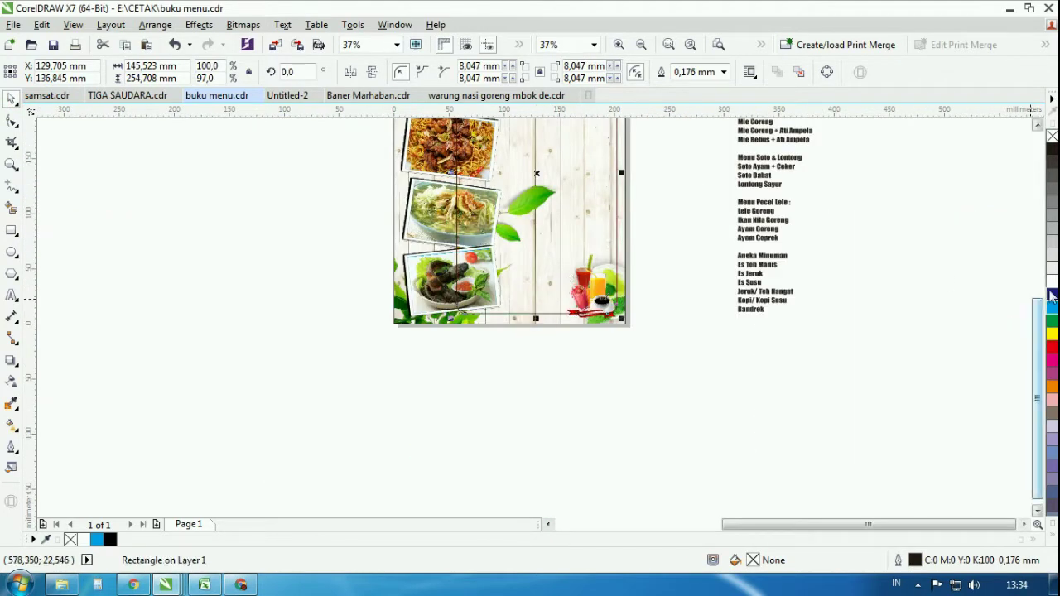
Step: Give the rounded rectangle a white fill and outline, with a uniform transparency of 40
{"action": "left_click", "coordinate": [1053, 281]}
{"action": "right_click", "coordinate": [82, 540]}
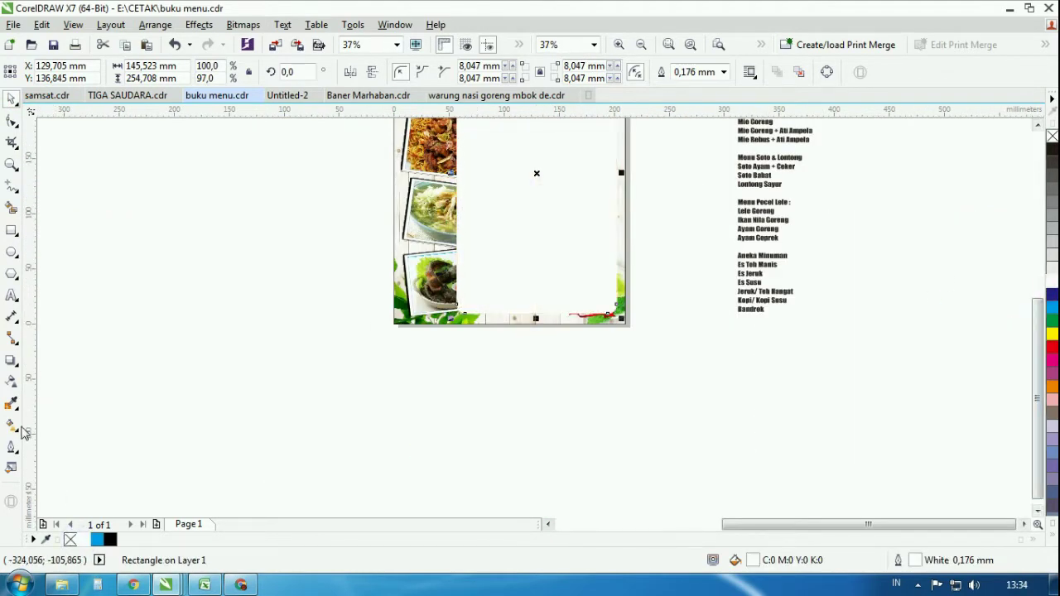
{"action": "left_click", "coordinate": [13, 381]}
{"action": "left_click", "coordinate": [32, 72]}
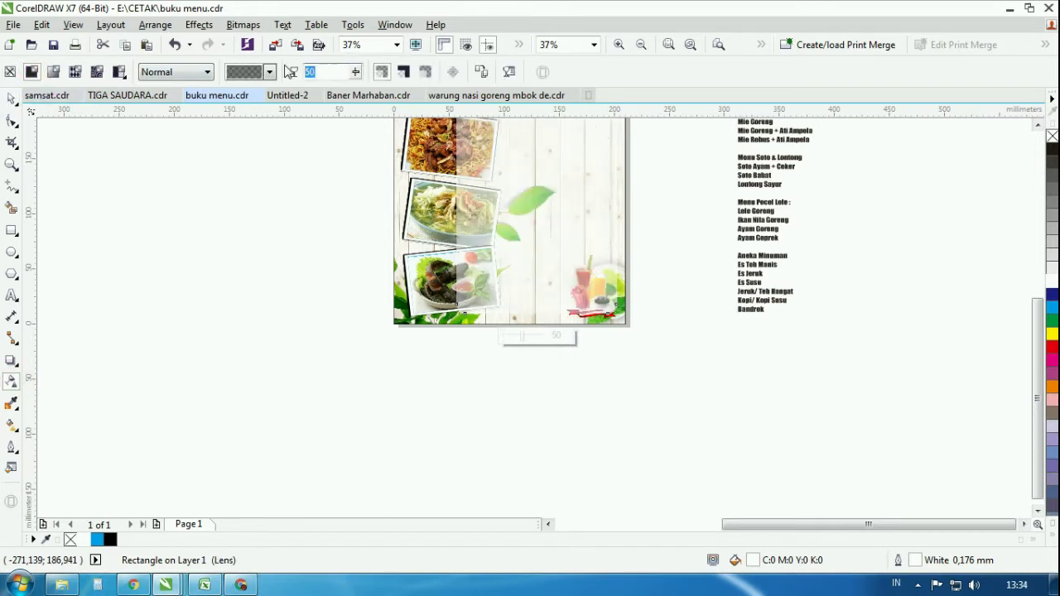
{"action": "type", "text": "40"}
{"action": "key", "text": "Return"}
{"action": "left_click", "coordinate": [12, 99]}
Step: Try yellow and black fills on the transparent rectangle and settle on orange (C0 M60 Y100 K0)
{"action": "scroll", "coordinate": [447, 328], "scroll_direction": "down", "scroll_amount": 1}
{"action": "scroll", "coordinate": [544, 207], "scroll_direction": "up", "scroll_amount": 1}
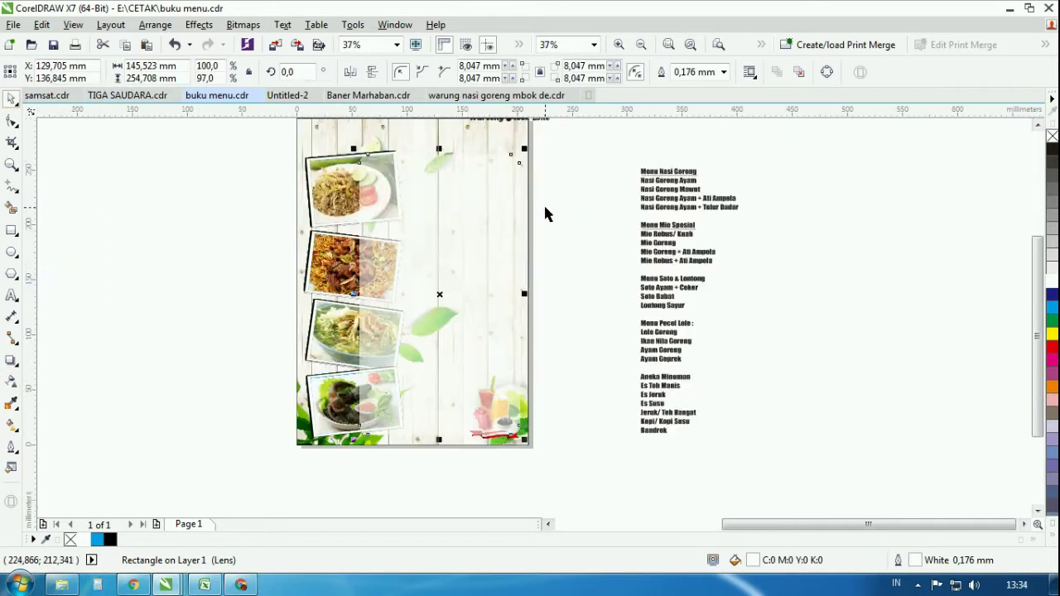
{"action": "left_click", "coordinate": [1052, 332]}
{"action": "left_click", "coordinate": [1051, 151]}
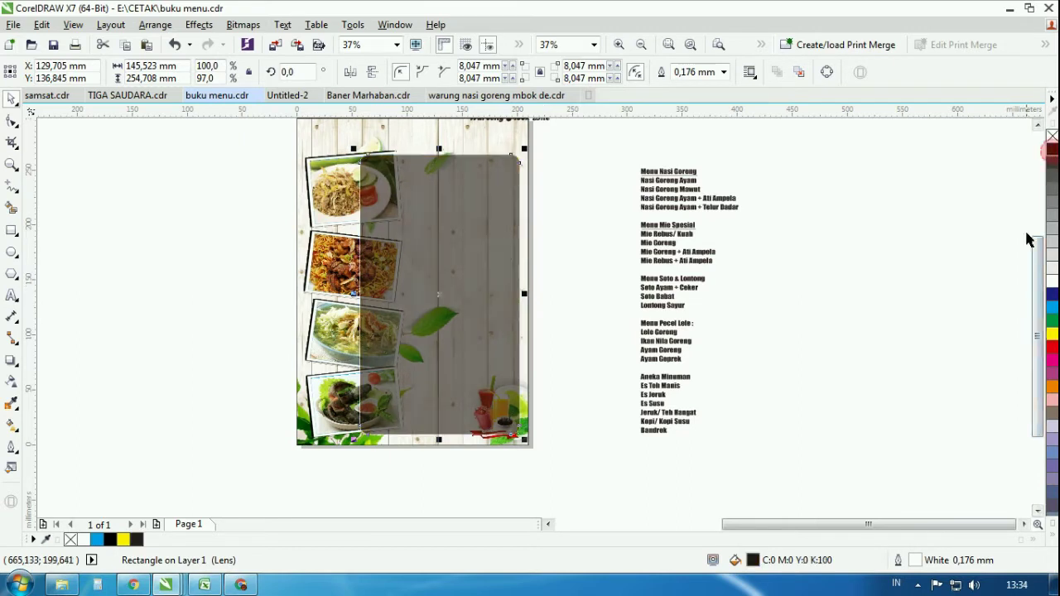
{"action": "left_click", "coordinate": [1052, 387]}
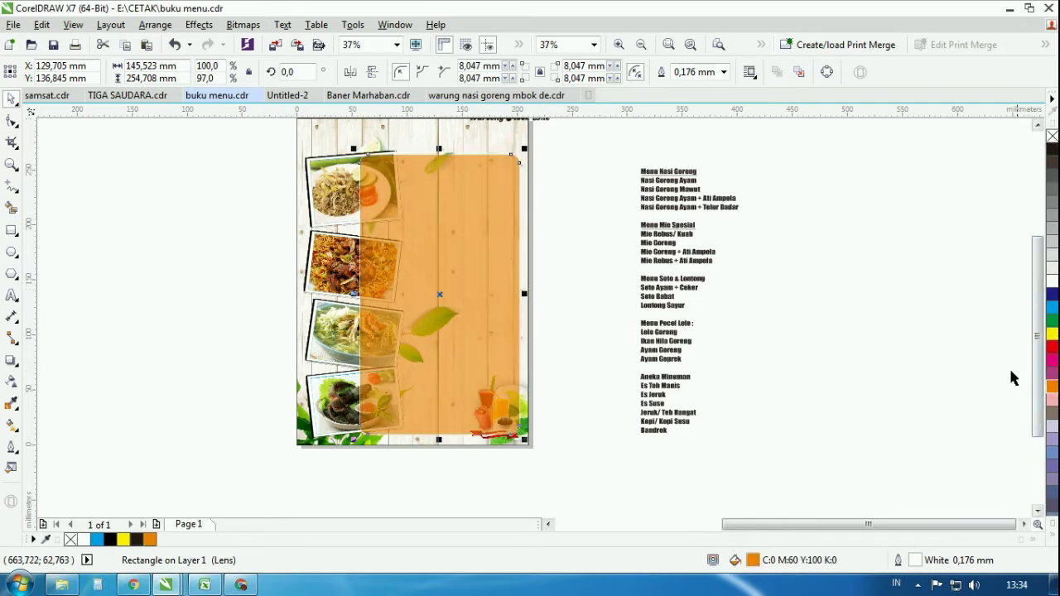
Step: Try cyan, green and white fills on the transparent panel, remove its outline and settle on a black fill
{"action": "left_click", "coordinate": [1052, 306]}
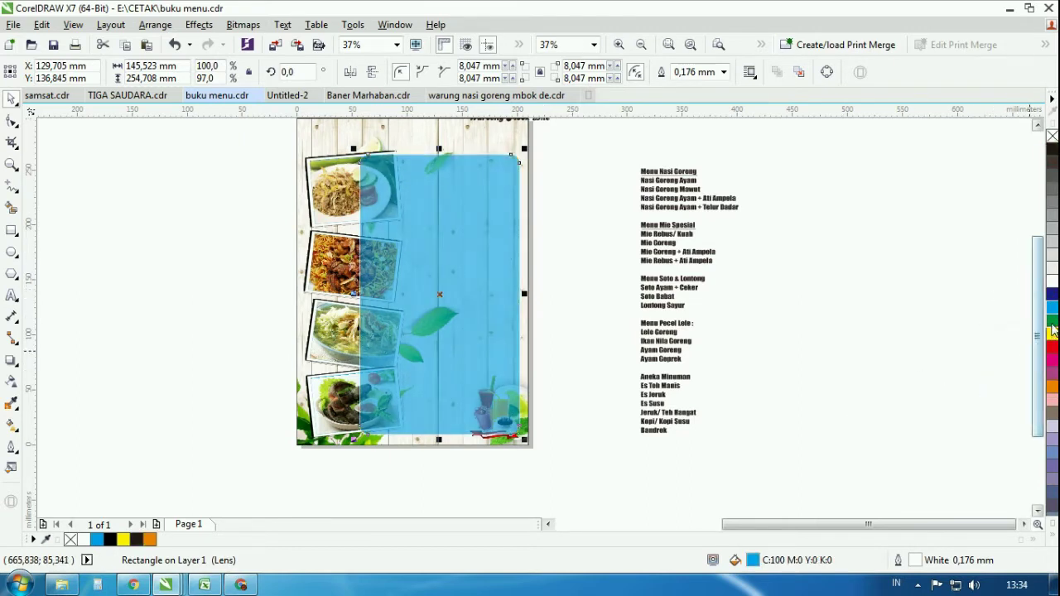
{"action": "left_click", "coordinate": [1050, 328]}
{"action": "right_click", "coordinate": [70, 540]}
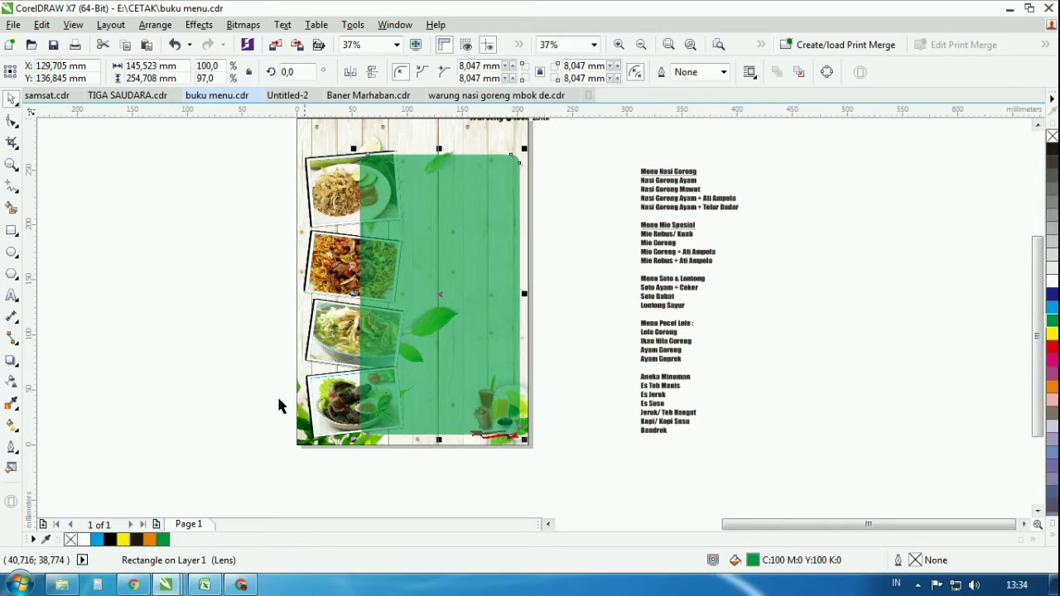
{"action": "left_click", "coordinate": [95, 540]}
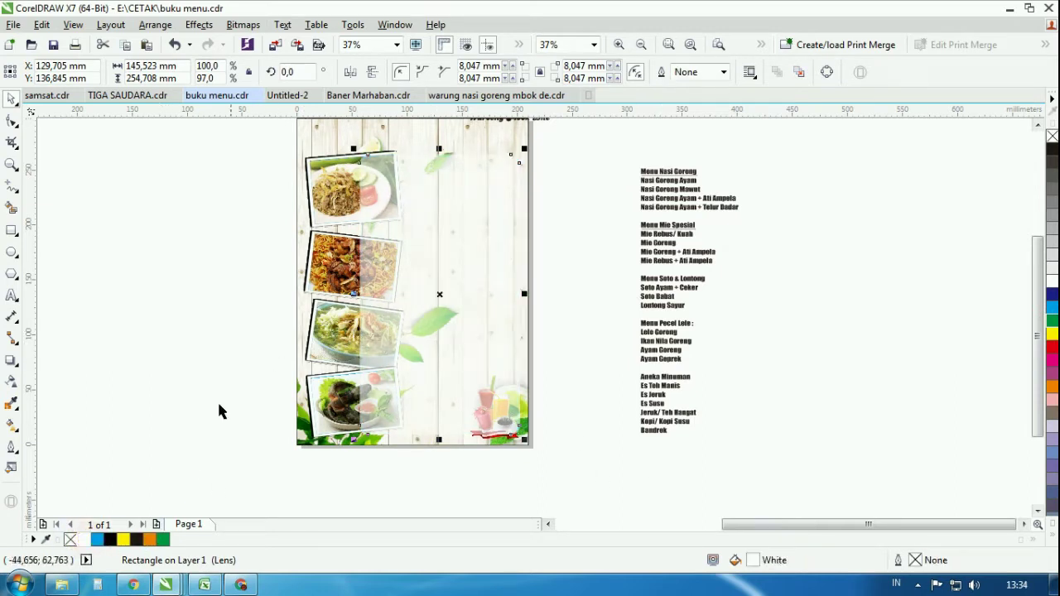
{"action": "left_click", "coordinate": [135, 540]}
Step: Set the black panel's uniform transparency to 70
{"action": "left_click", "coordinate": [12, 380]}
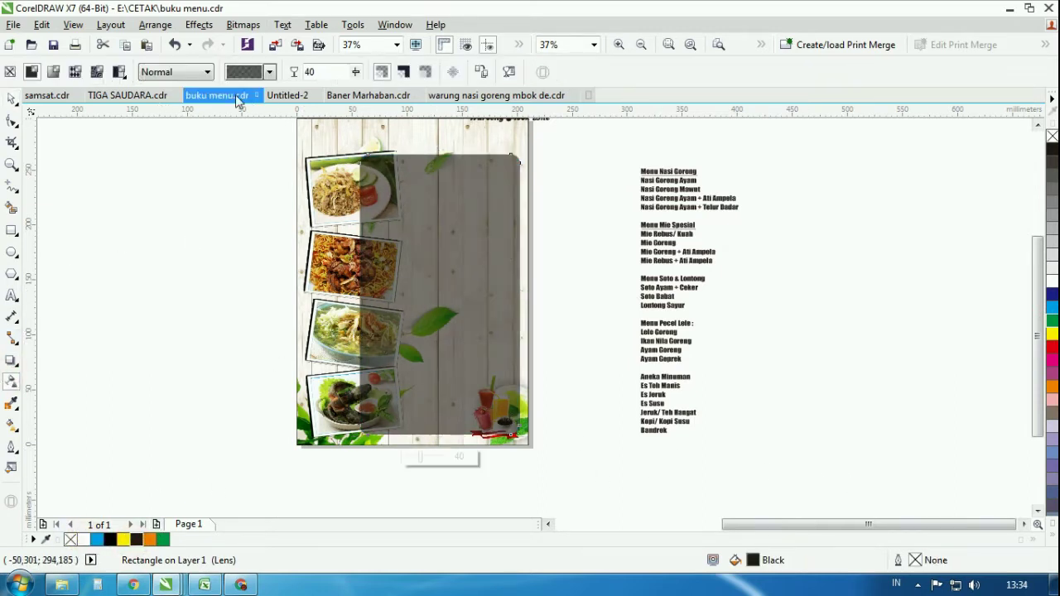
{"action": "double_click", "coordinate": [322, 70]}
{"action": "type", "text": "70"}
{"action": "key", "text": "Return"}
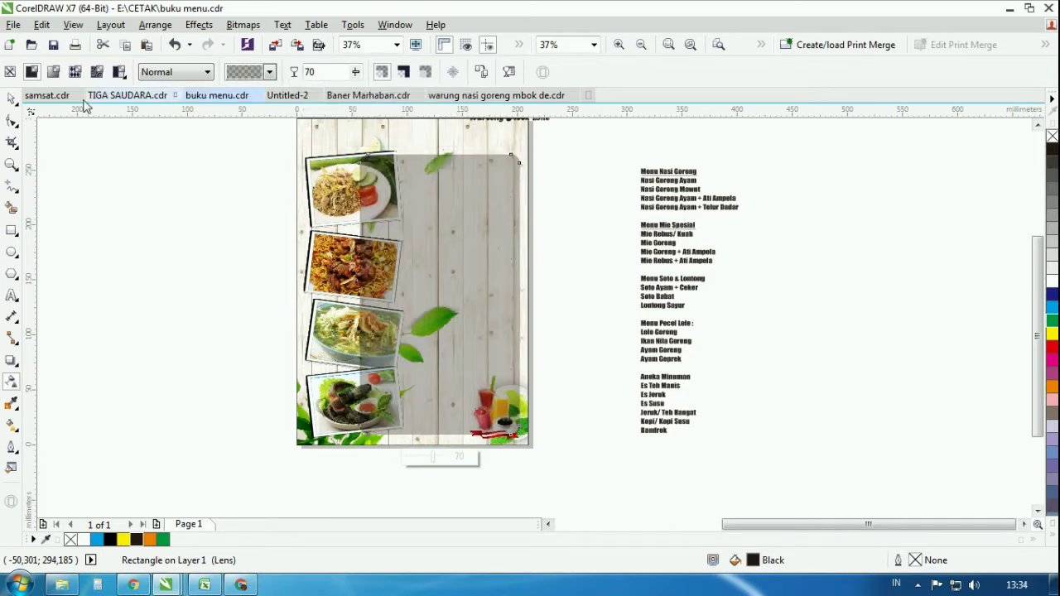
Step: Select the entire menu text list beside the page and move it onto the transparent panel
{"action": "left_click", "coordinate": [12, 100]}
{"action": "left_click_drag", "start_coordinate": [779, 147], "coordinate": [599, 457]}
{"action": "left_click_drag", "start_coordinate": [664, 205], "coordinate": [608, 204]}
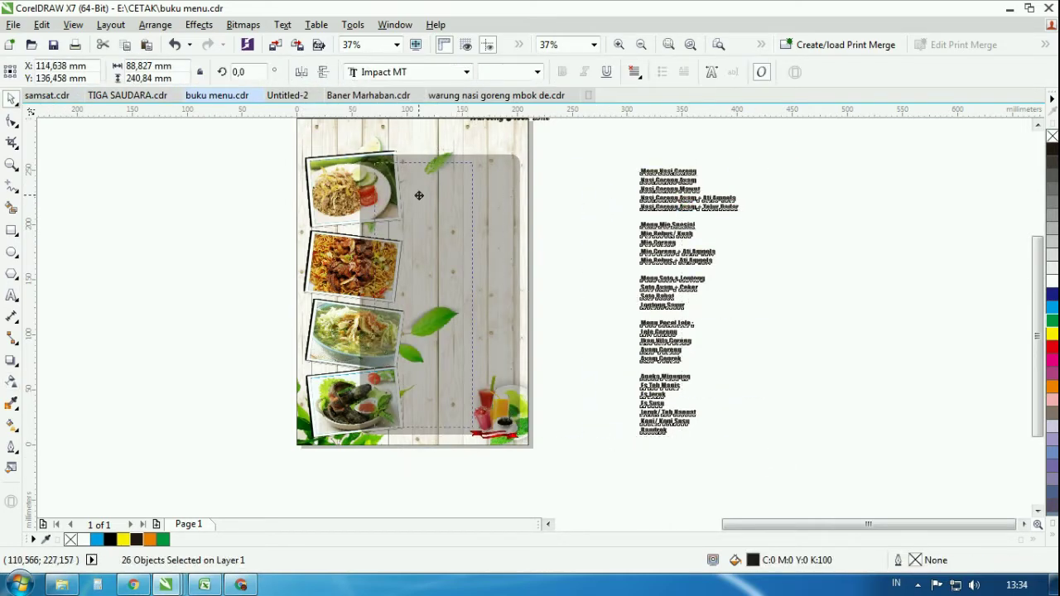
{"action": "left_click_drag", "start_coordinate": [411, 196], "coordinate": [411, 196]}
{"action": "scroll", "coordinate": [411, 197], "scroll_direction": "up", "scroll_amount": 2}
Step: Try white, yellow, red and black fills on the selected menu text
{"action": "left_click", "coordinate": [1051, 283]}
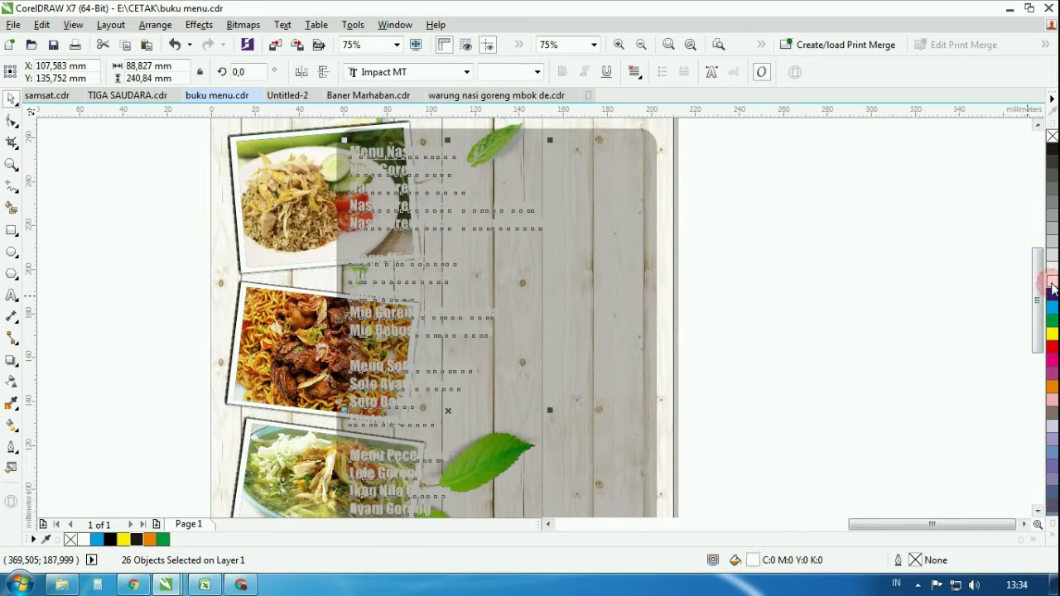
{"action": "left_click", "coordinate": [1052, 333]}
{"action": "left_click", "coordinate": [1051, 349]}
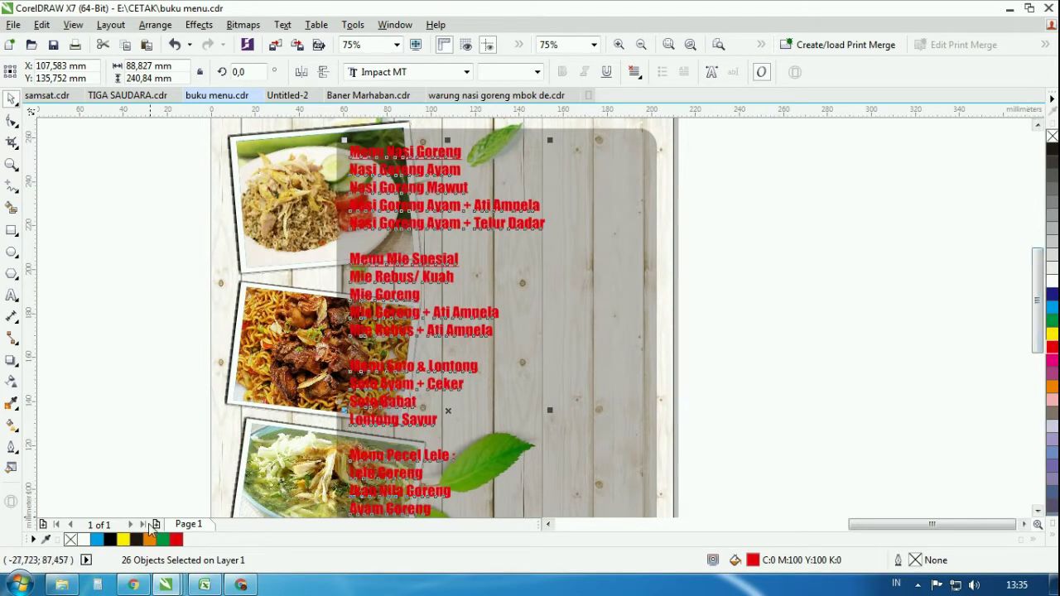
{"action": "left_click", "coordinate": [137, 540]}
Step: Apply a preset drop shadow to all menu lines with opacity 100, feathering 20 and Normal merge mode
{"action": "left_click", "coordinate": [11, 362]}
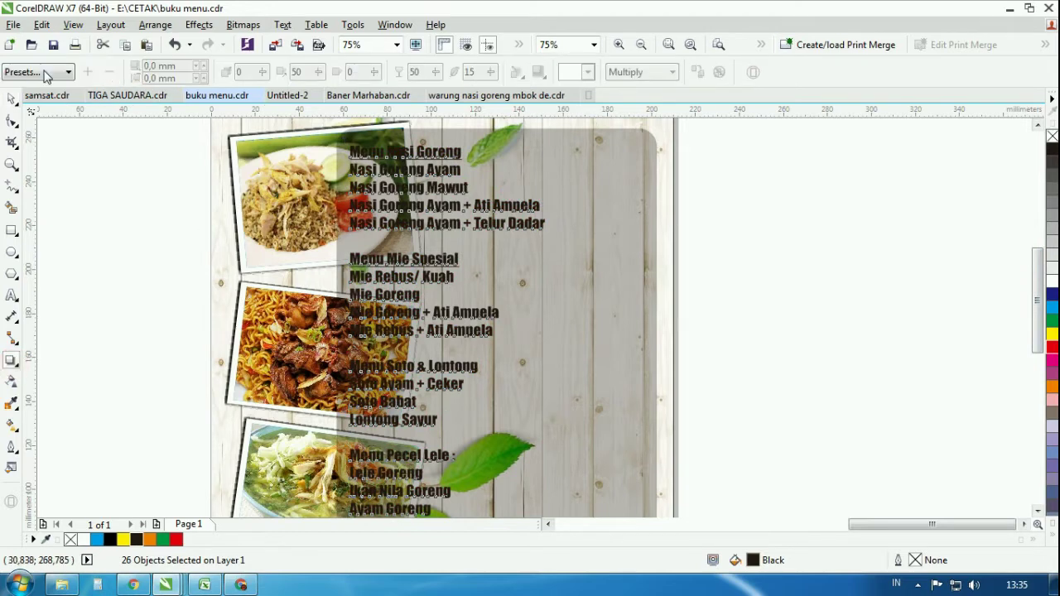
{"action": "left_click", "coordinate": [68, 72]}
{"action": "left_click", "coordinate": [33, 180]}
{"action": "left_click", "coordinate": [615, 87]}
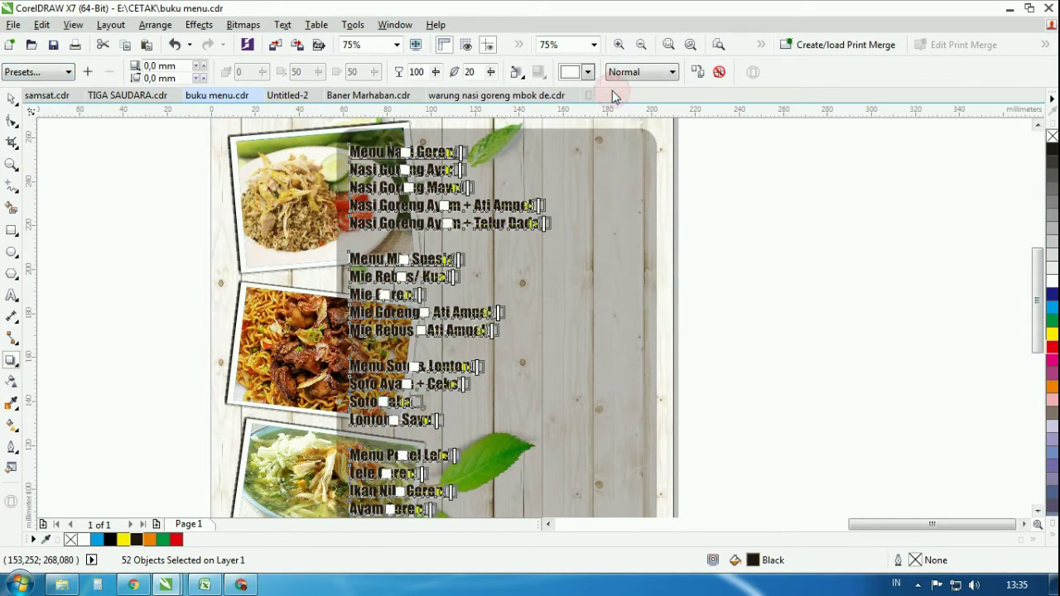
Step: Fill all the menu text yellow and give its drop shadows a dark colour
{"action": "left_click", "coordinate": [1052, 335]}
{"action": "left_click", "coordinate": [587, 72]}
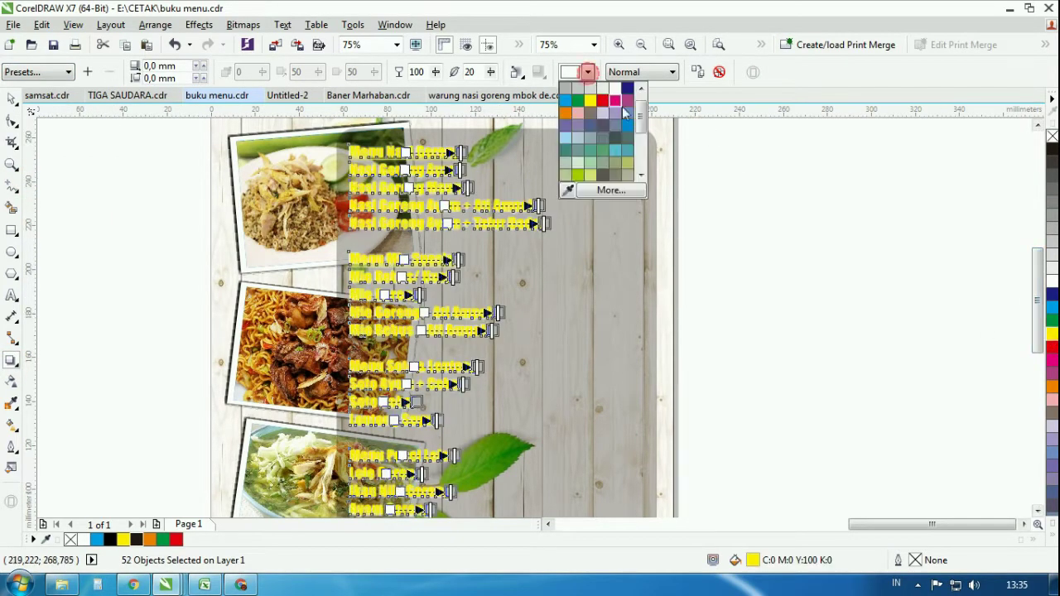
{"action": "left_click", "coordinate": [568, 81]}
{"action": "left_click", "coordinate": [12, 98]}
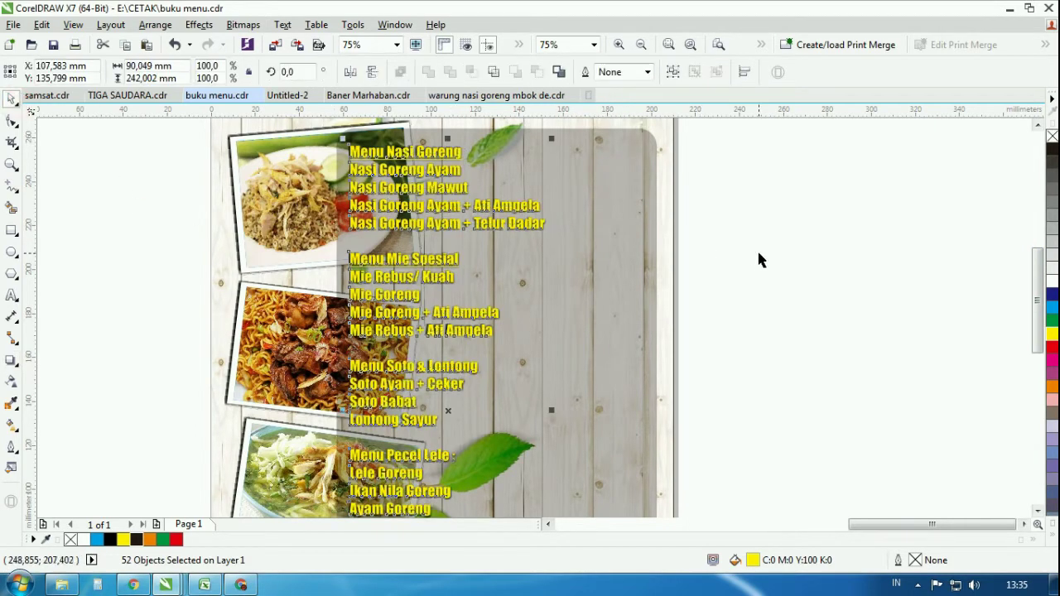
{"action": "left_click", "coordinate": [760, 260]}
Step: Underline the Menu Nasi Goreng heading, try a red fill on it and settle on cyan
{"action": "scroll", "coordinate": [404, 147], "scroll_direction": "up", "scroll_amount": 2}
{"action": "left_click", "coordinate": [411, 171]}
{"action": "key", "text": "ctrl+u"}
{"action": "left_click", "coordinate": [1053, 347]}
{"action": "scroll", "coordinate": [590, 220], "scroll_direction": "down", "scroll_amount": 2}
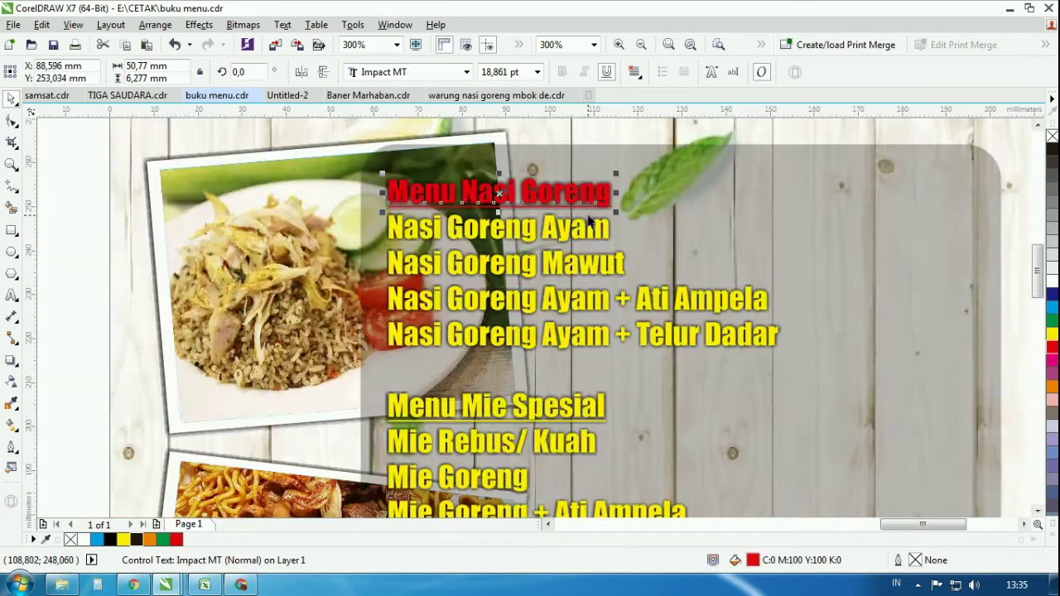
{"action": "left_click", "coordinate": [1053, 306]}
{"action": "scroll", "coordinate": [507, 207], "scroll_direction": "down", "scroll_amount": 1}
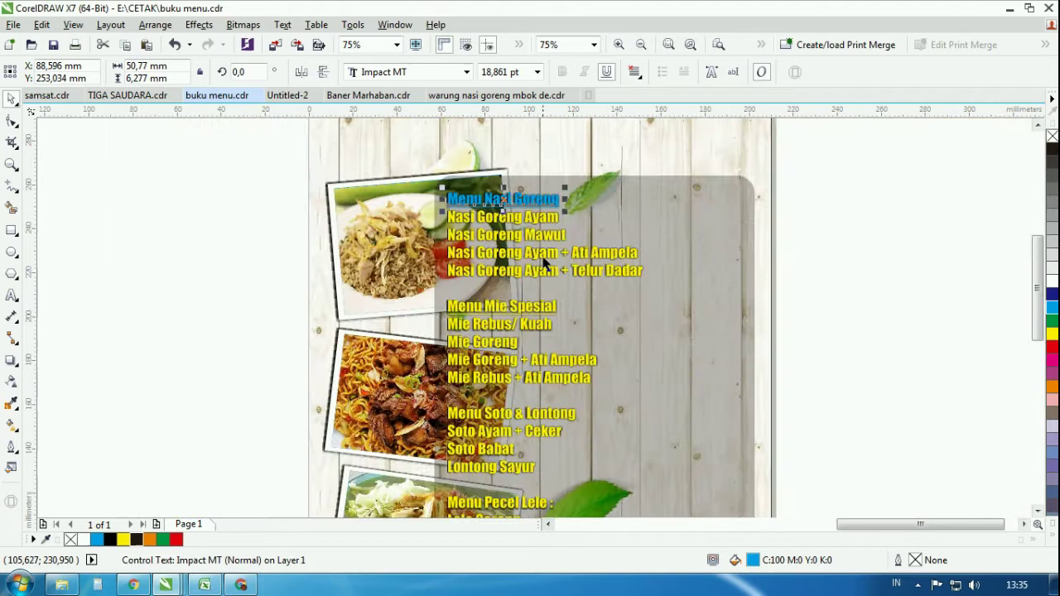
Step: Format the Menu Mie Spesial and Menu Soto & Lontong headings as underlined cyan text
{"action": "left_click", "coordinate": [532, 311], "text": "ctrl"}
{"action": "left_click", "coordinate": [1053, 307]}
{"action": "left_click", "coordinate": [940, 315]}
{"action": "scroll", "coordinate": [515, 317], "scroll_direction": "down", "scroll_amount": 1}
{"action": "scroll", "coordinate": [515, 316], "scroll_direction": "up", "scroll_amount": 1}
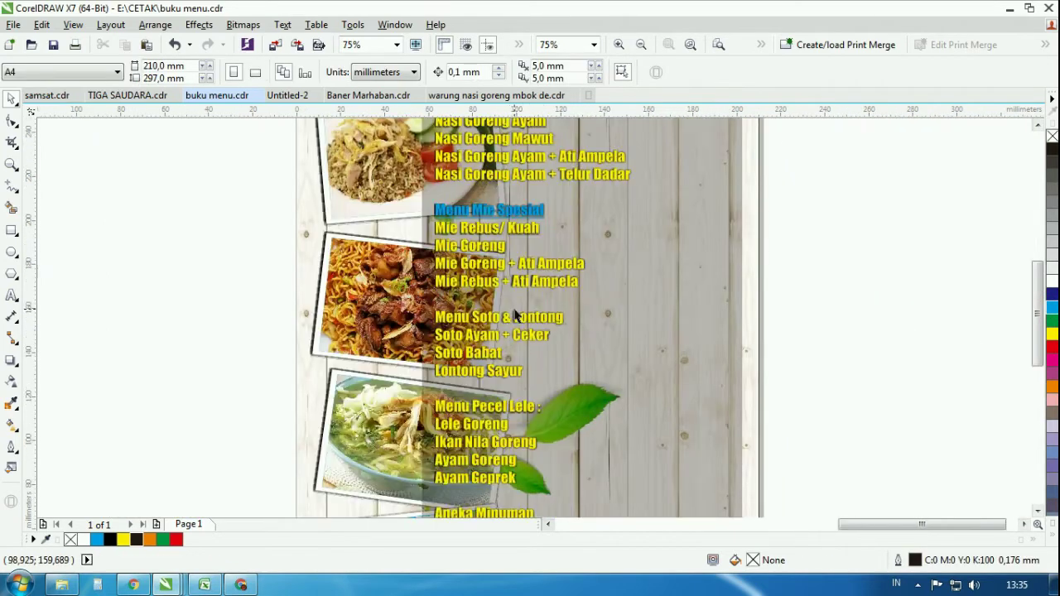
{"action": "left_click", "coordinate": [515, 316]}
{"action": "left_click", "coordinate": [1053, 307]}
{"action": "left_click", "coordinate": [928, 298]}
{"action": "scroll", "coordinate": [554, 253], "scroll_direction": "down", "scroll_amount": 1}
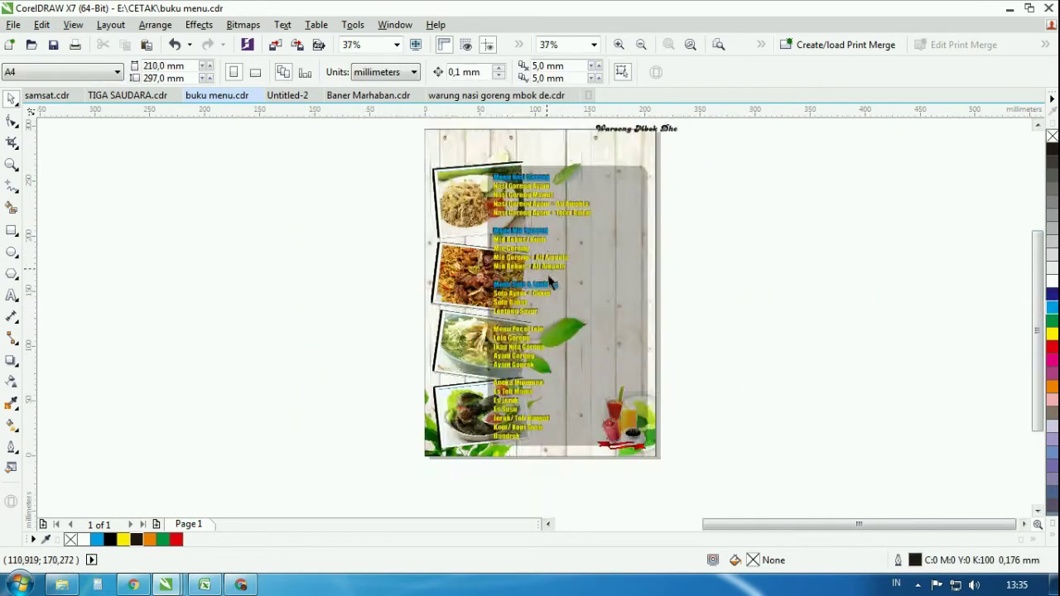
Step: Try a red fill on the transparent panel behind the menu and settle on white
{"action": "scroll", "coordinate": [553, 316], "scroll_direction": "up", "scroll_amount": 1}
{"action": "left_click", "coordinate": [662, 298]}
{"action": "left_click", "coordinate": [1051, 283]}
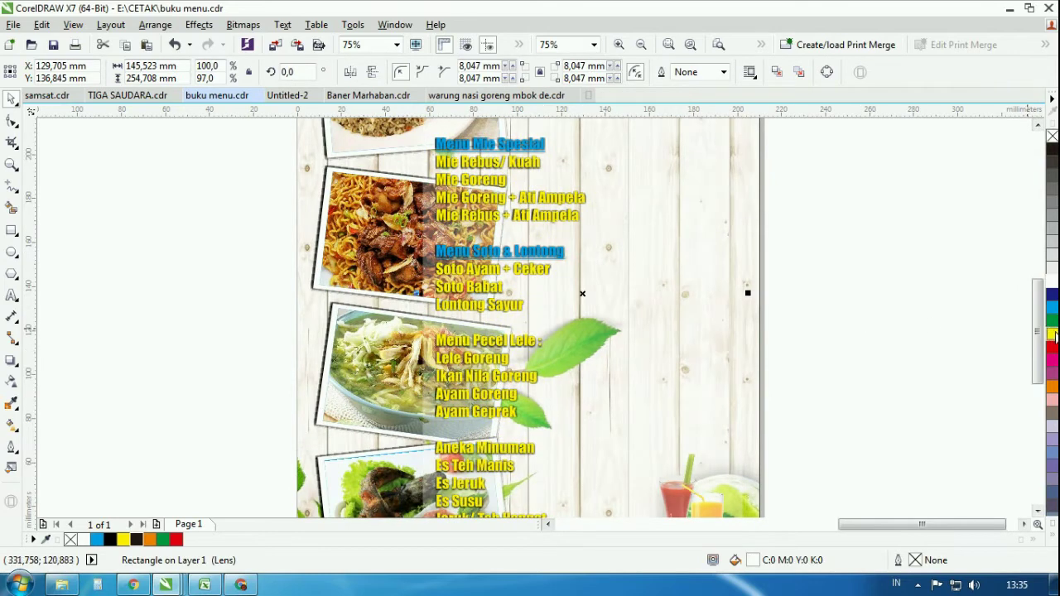
{"action": "left_click", "coordinate": [1053, 348]}
{"action": "left_click", "coordinate": [782, 270]}
{"action": "scroll", "coordinate": [585, 243], "scroll_direction": "down", "scroll_amount": 1}
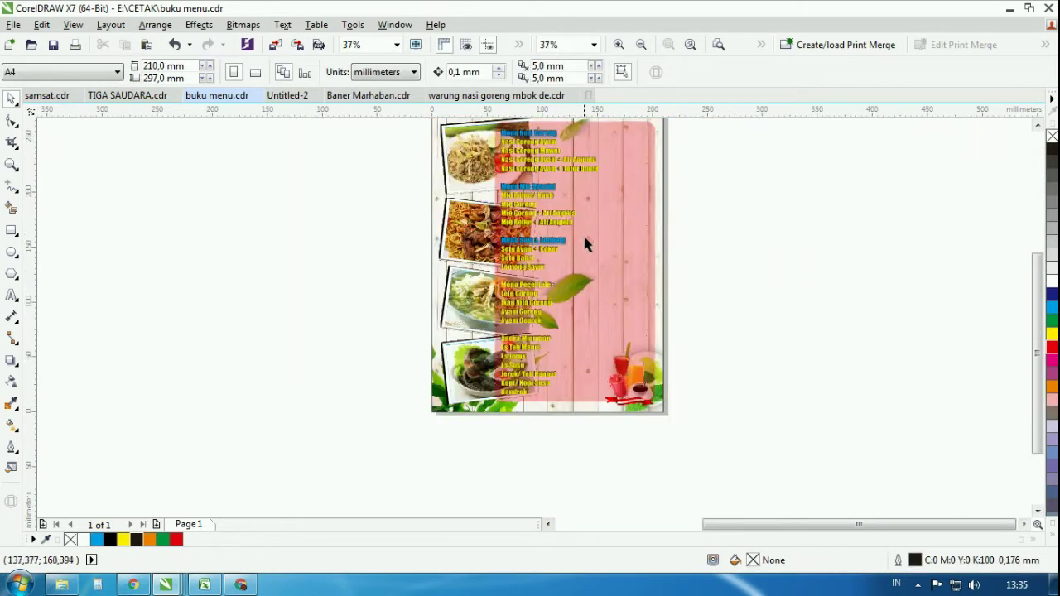
{"action": "left_click", "coordinate": [640, 249]}
{"action": "left_click", "coordinate": [1052, 281]}
{"action": "left_click", "coordinate": [864, 291]}
{"action": "scroll", "coordinate": [610, 326], "scroll_direction": "up", "scroll_amount": 1}
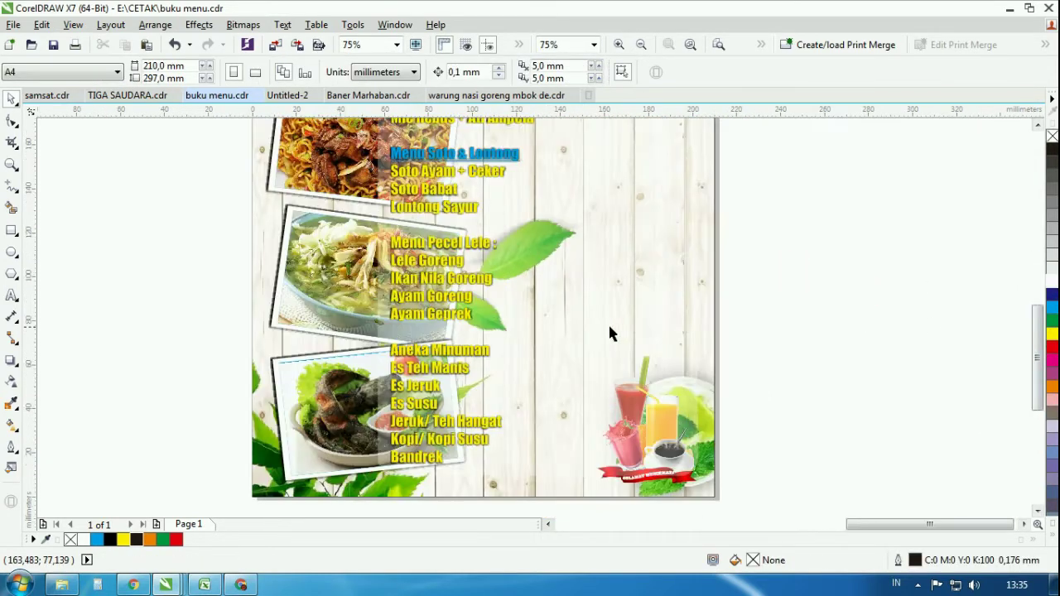
Step: Format the Menu Pecel Lele and Aneka Minuman headings as underlined cyan text
{"action": "left_click", "coordinate": [464, 244]}
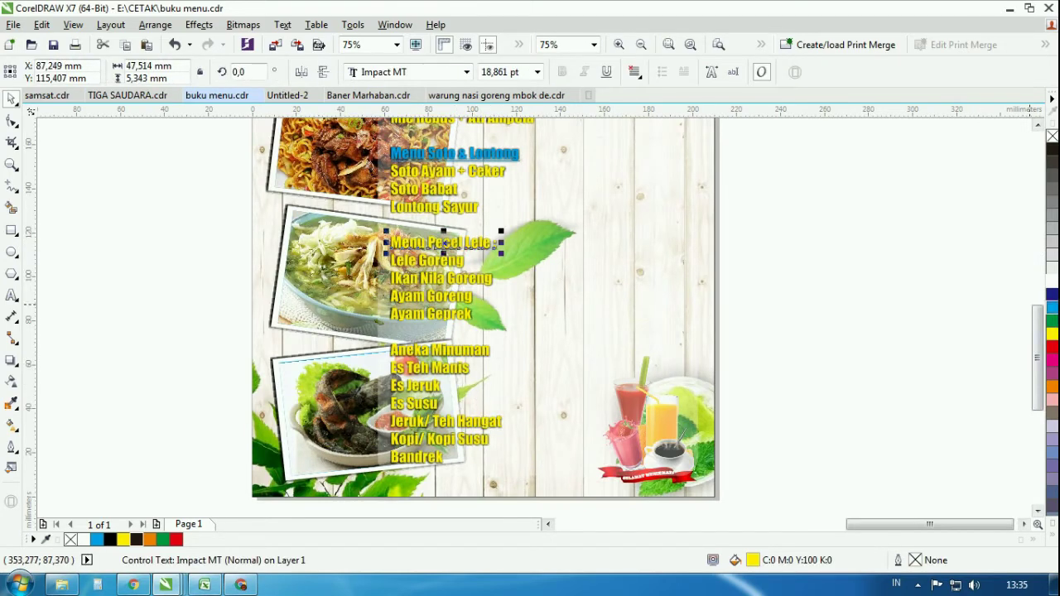
{"action": "key", "text": "Escape"}
{"action": "left_click", "coordinate": [454, 352]}
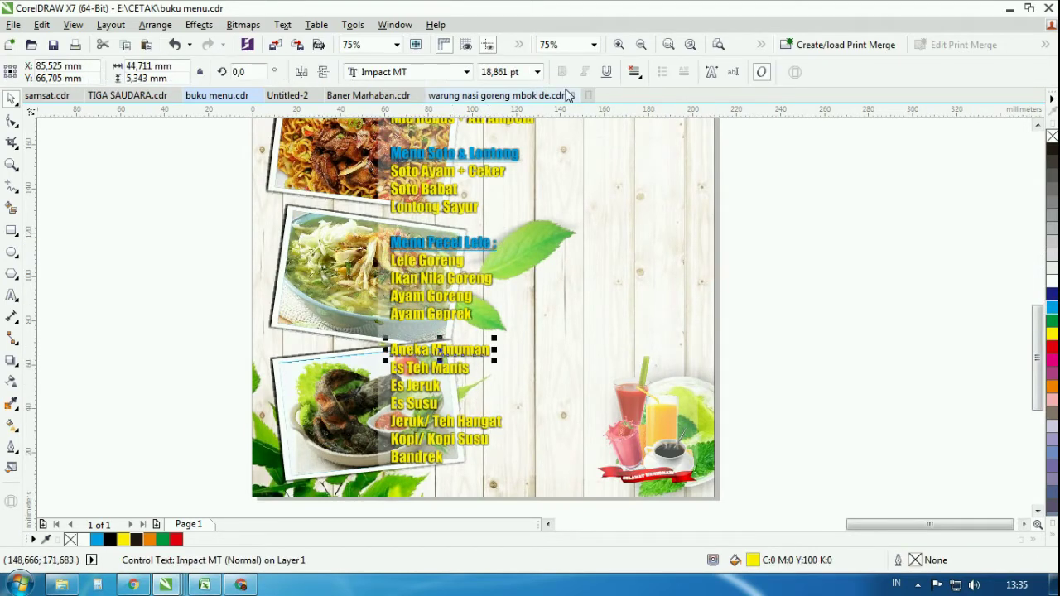
{"action": "left_click", "coordinate": [1052, 307]}
{"action": "left_click", "coordinate": [604, 75]}
{"action": "left_click", "coordinate": [762, 249]}
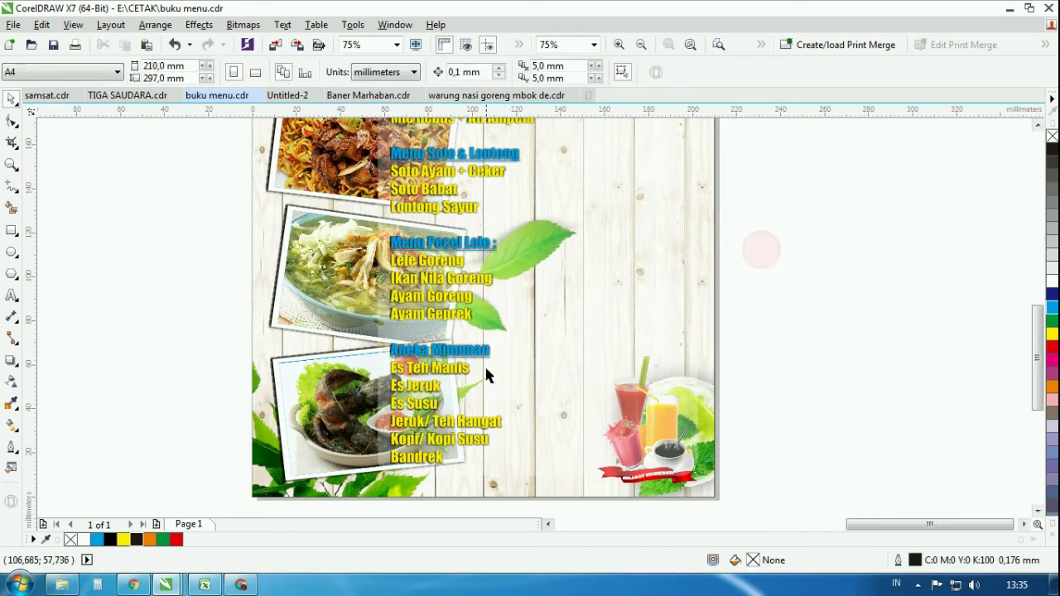
Step: Try white and black fills on the Es Teh Manis line, then undo the black fill
{"action": "left_click", "coordinate": [466, 369]}
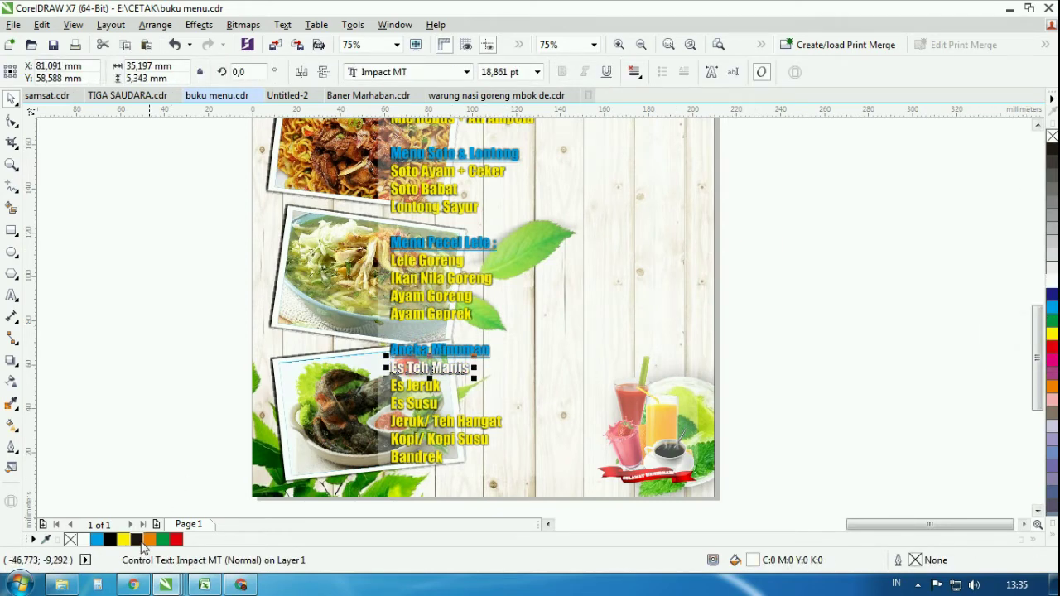
{"action": "left_click", "coordinate": [139, 540]}
{"action": "key", "text": "ctrl+z"}
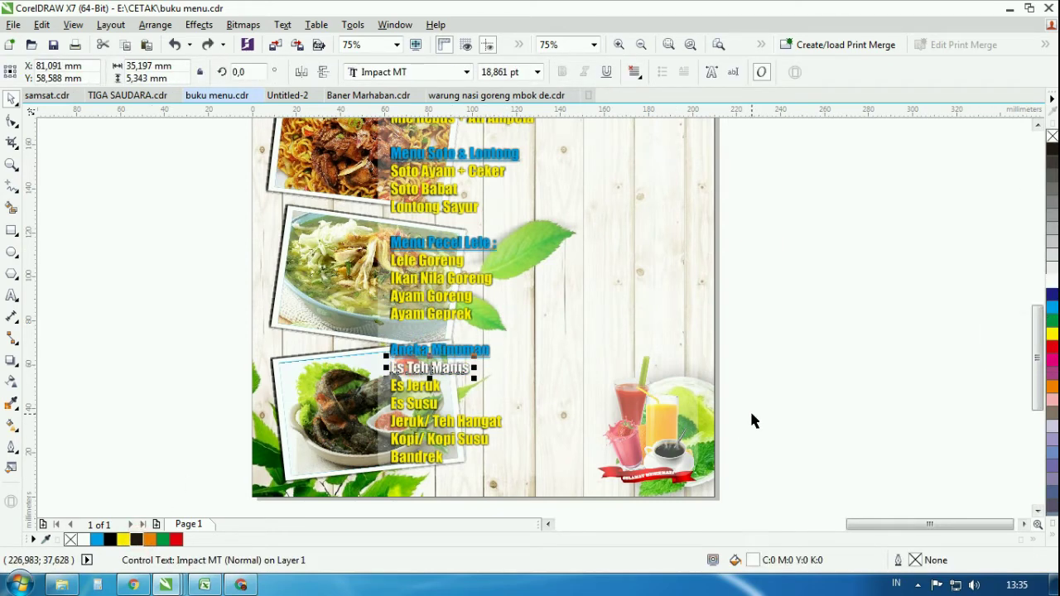
{"action": "left_click", "coordinate": [792, 403]}
{"action": "scroll", "coordinate": [449, 372], "scroll_direction": "up", "scroll_amount": 2}
{"action": "scroll", "coordinate": [450, 352], "scroll_direction": "down", "scroll_amount": 1}
{"action": "scroll", "coordinate": [456, 344], "scroll_direction": "down", "scroll_amount": 2}
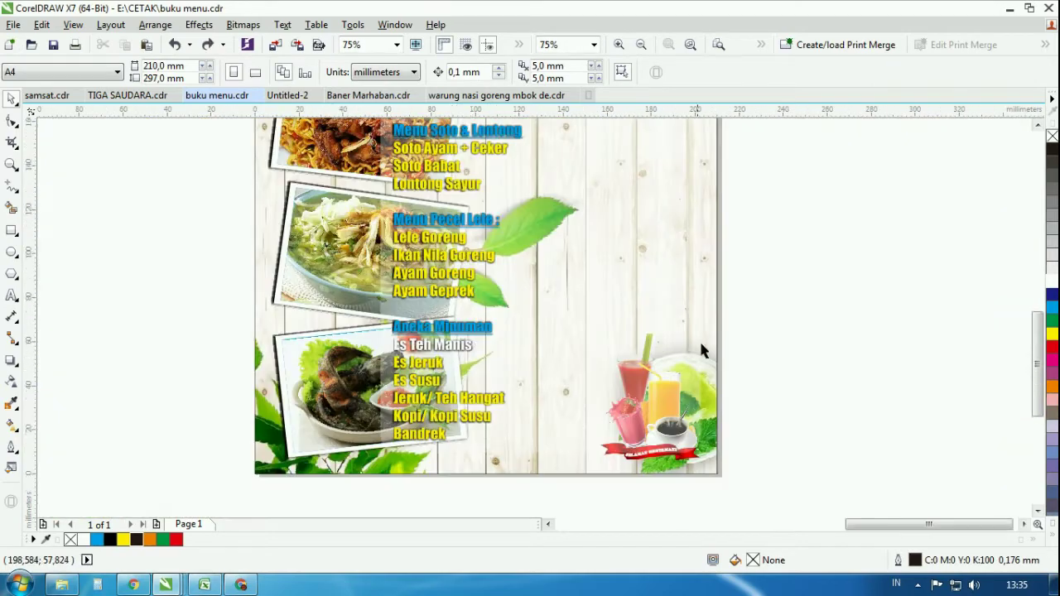
Step: Indent all the drink items under Aneka Minuman by moving them about 13 mm to the right
{"action": "left_click_drag", "start_coordinate": [410, 429], "coordinate": [409, 430]}
{"action": "left_click_drag", "start_coordinate": [736, 335], "coordinate": [382, 446]}
{"action": "scroll", "coordinate": [442, 405], "scroll_direction": "up", "scroll_amount": 1}
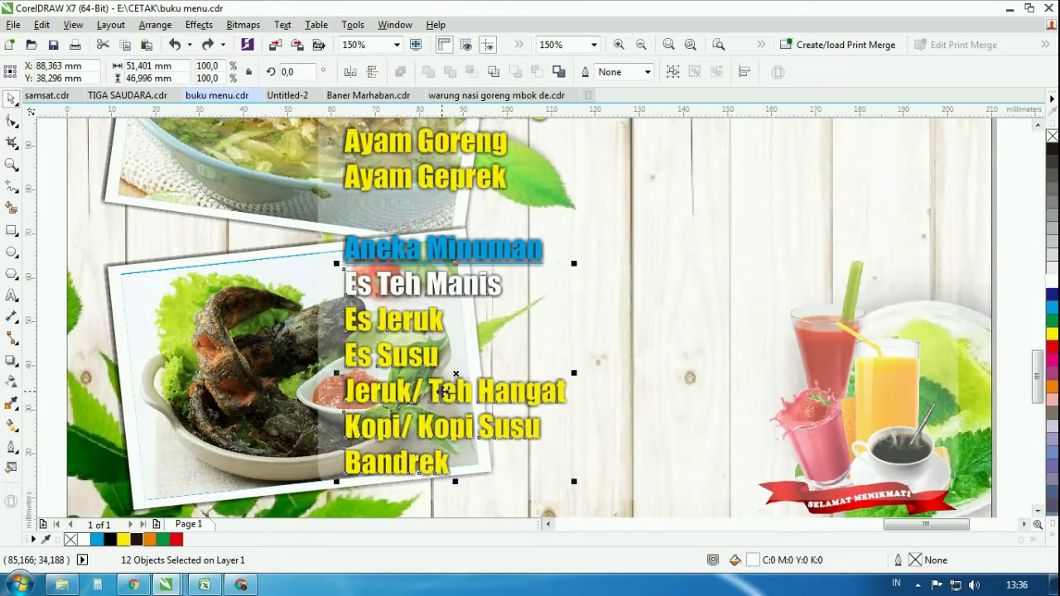
{"action": "left_click_drag", "start_coordinate": [458, 378], "coordinate": [512, 378]}
{"action": "scroll", "coordinate": [512, 377], "scroll_direction": "down", "scroll_amount": 4}
{"action": "scroll", "coordinate": [556, 323], "scroll_direction": "up", "scroll_amount": 2}
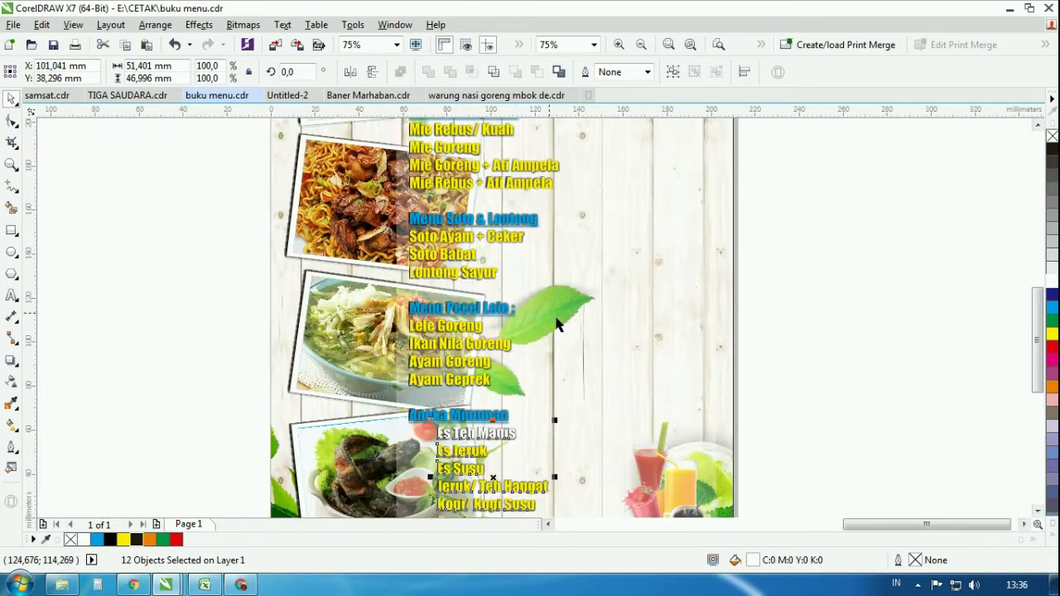
Step: Fill the Es Teh Manis line yellow to match the other drink items
{"action": "left_click", "coordinate": [501, 433]}
{"action": "scroll", "coordinate": [503, 427], "scroll_direction": "up", "scroll_amount": 2}
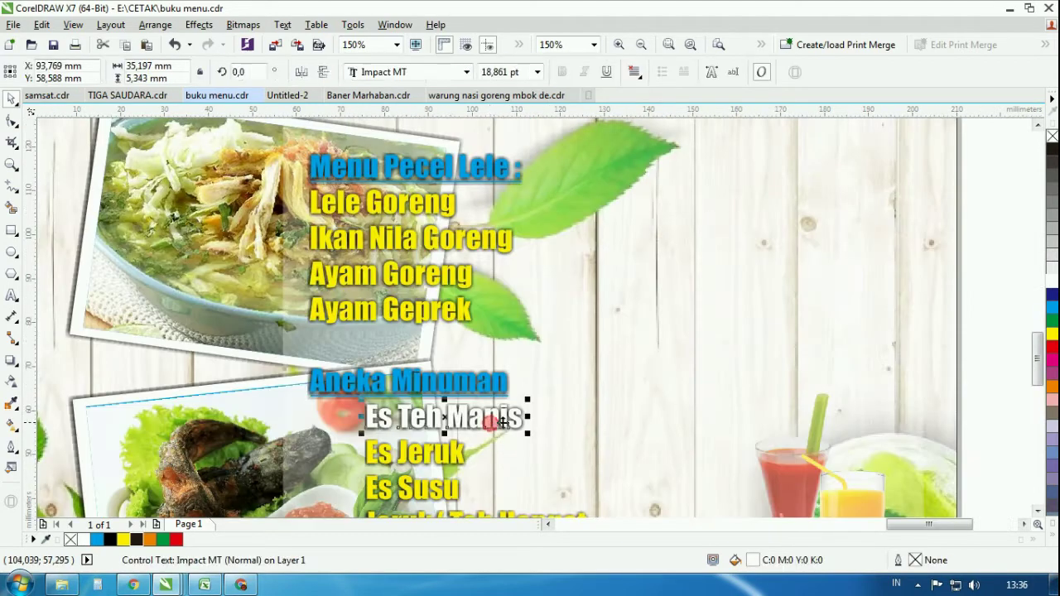
{"action": "left_click", "coordinate": [1054, 335]}
Step: Left-align the items under Menu Pecel Lele with the indented Es Teh Manis line
{"action": "left_click_drag", "start_coordinate": [970, 193], "coordinate": [293, 321]}
{"action": "left_click", "coordinate": [407, 208]}
{"action": "left_click", "coordinate": [408, 240], "text": "shift"}
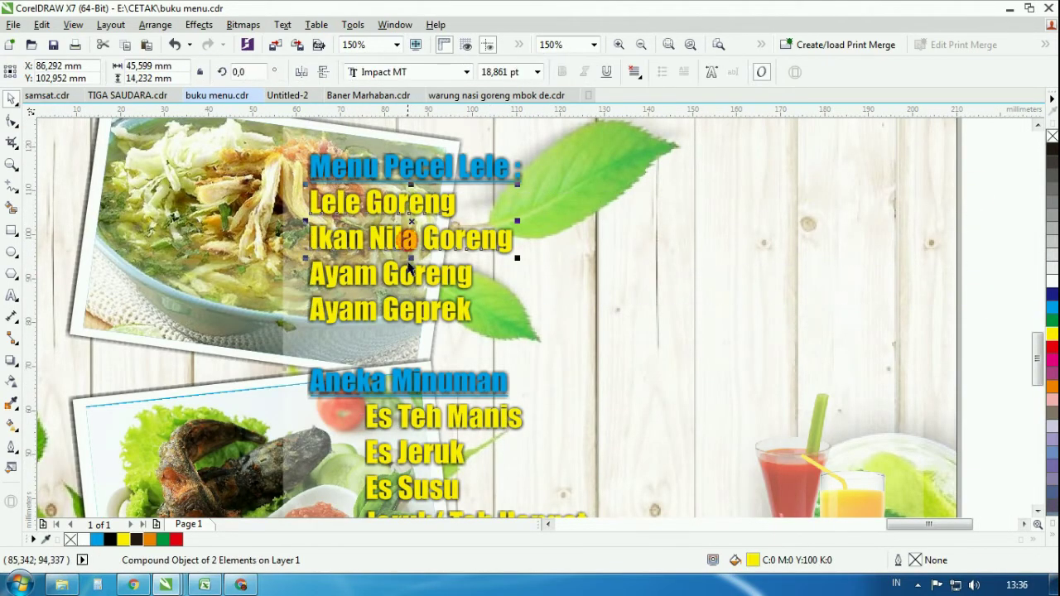
{"action": "left_click", "coordinate": [409, 272], "text": "shift"}
{"action": "left_click", "coordinate": [409, 420], "text": "shift"}
{"action": "key", "text": "l"}
{"action": "scroll", "coordinate": [406, 416], "scroll_direction": "down", "scroll_amount": 2}
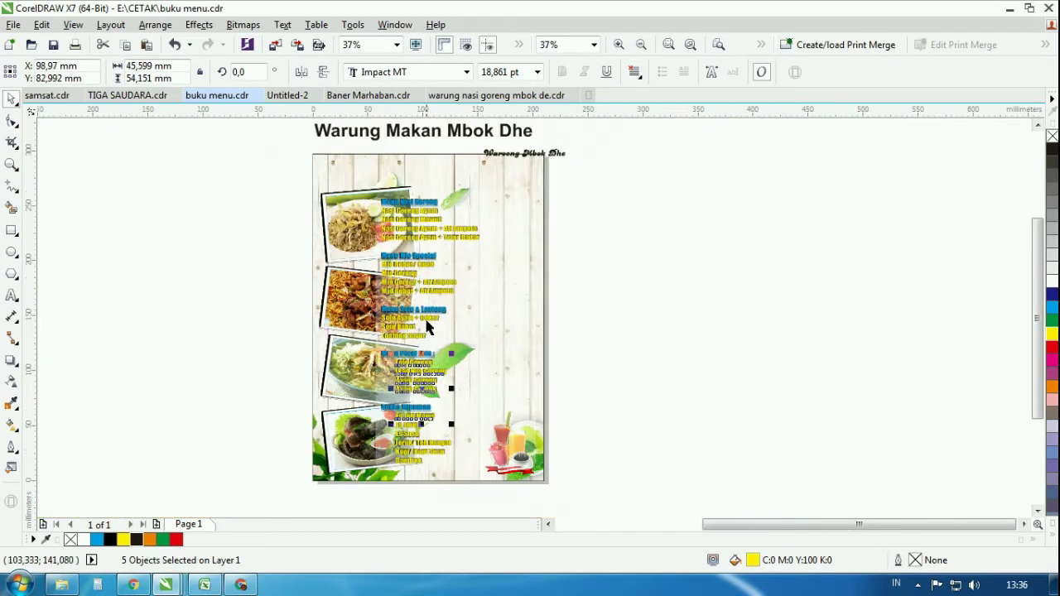
Step: Left-align the items under Menu Nasi Goreng and Menu Mie Spesial with the indented Pecel Lele items
{"action": "scroll", "coordinate": [406, 251], "scroll_direction": "up", "scroll_amount": 2}
{"action": "scroll", "coordinate": [469, 275], "scroll_direction": "down", "scroll_amount": 1}
{"action": "scroll", "coordinate": [457, 169], "scroll_direction": "up", "scroll_amount": 1}
{"action": "left_click", "coordinate": [456, 167]}
{"action": "left_click", "coordinate": [470, 204], "text": "shift"}
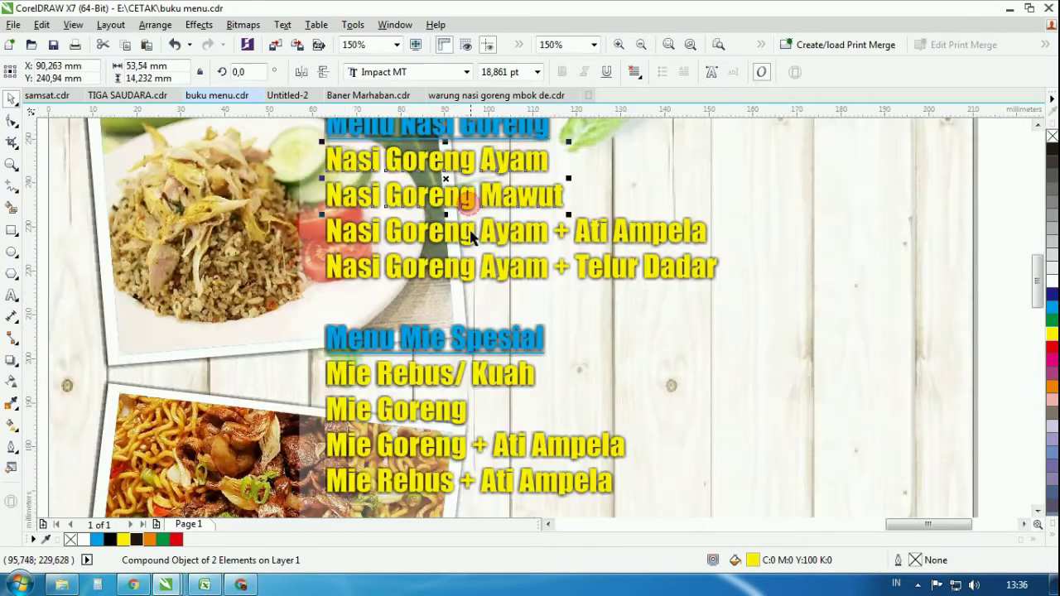
{"action": "left_click", "coordinate": [470, 233], "text": "shift"}
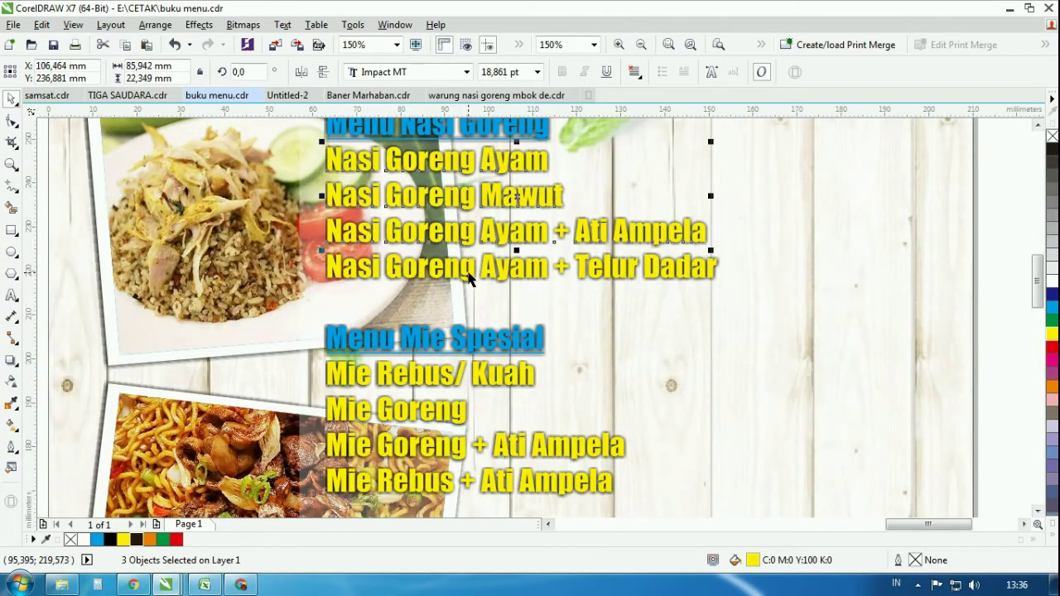
{"action": "left_click", "coordinate": [436, 378], "text": "shift"}
{"action": "left_click", "coordinate": [440, 447], "text": "shift"}
{"action": "left_click", "coordinate": [439, 484], "text": "shift"}
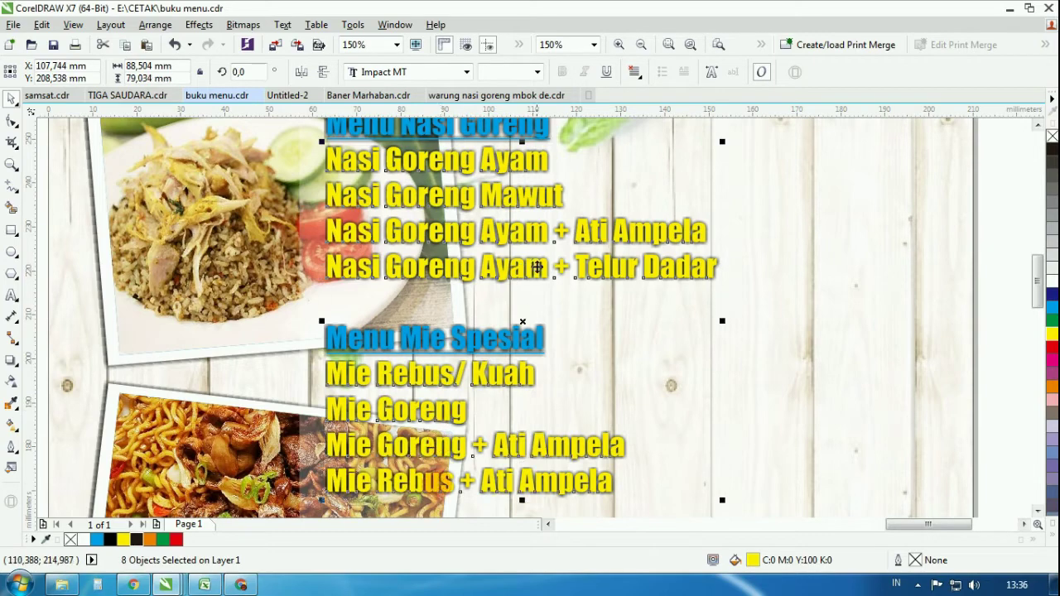
{"action": "scroll", "coordinate": [538, 267], "scroll_direction": "down", "scroll_amount": 2}
{"action": "scroll", "coordinate": [510, 405], "scroll_direction": "up", "scroll_amount": 2}
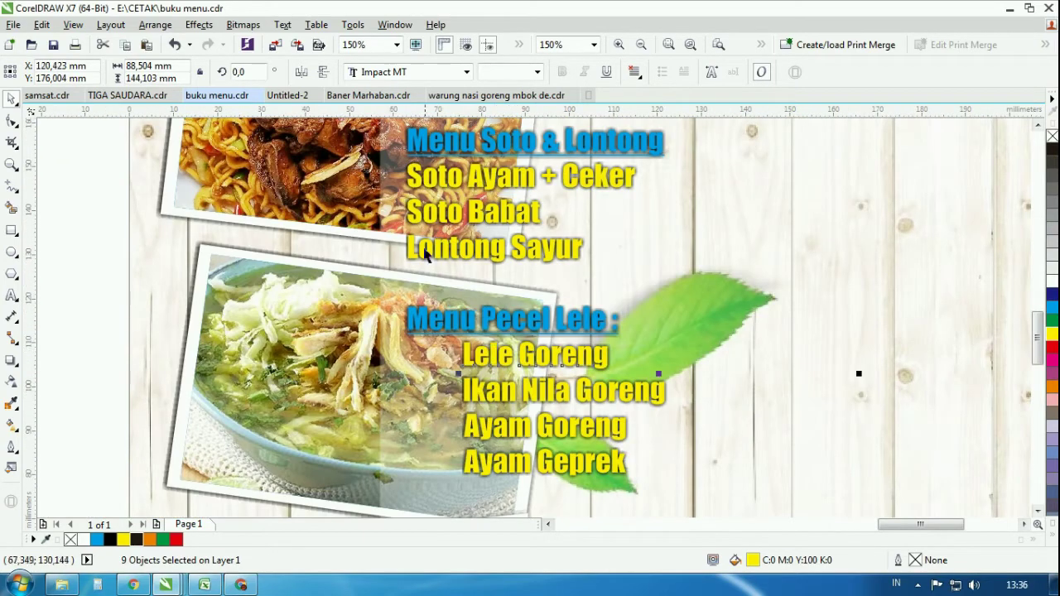
{"action": "scroll", "coordinate": [426, 254], "scroll_direction": "down", "scroll_amount": 1}
{"action": "left_click", "coordinate": [788, 255]}
{"action": "scroll", "coordinate": [461, 217], "scroll_direction": "down", "scroll_amount": 2}
{"action": "scroll", "coordinate": [452, 159], "scroll_direction": "up", "scroll_amount": 5}
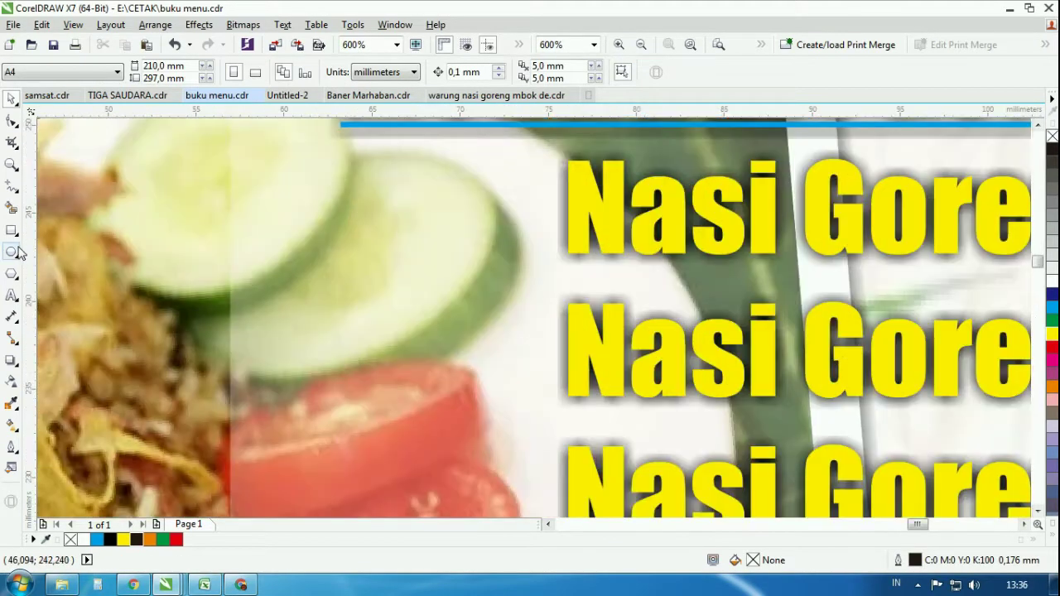
Step: Draw a circle about 3.8 mm across before the Nasi Goreng Ayam line, fill it yellow and remove its outline
{"action": "left_click", "coordinate": [12, 252]}
{"action": "left_click_drag", "start_coordinate": [424, 174], "coordinate": [503, 252]}
{"action": "left_click", "coordinate": [124, 539]}
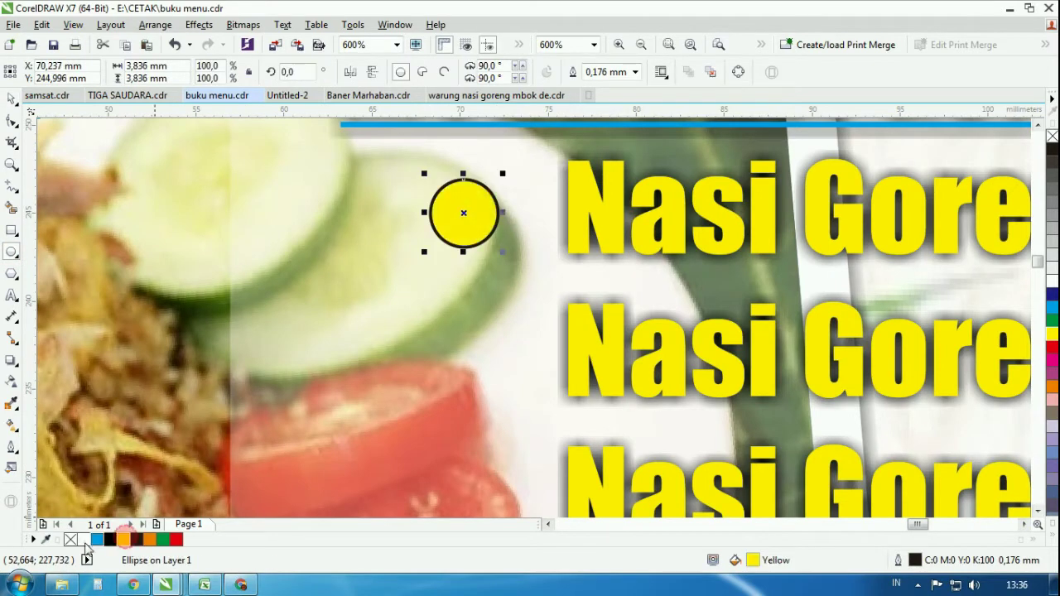
{"action": "right_click", "coordinate": [84, 539]}
{"action": "scroll", "coordinate": [392, 265], "scroll_direction": "down", "scroll_amount": 1}
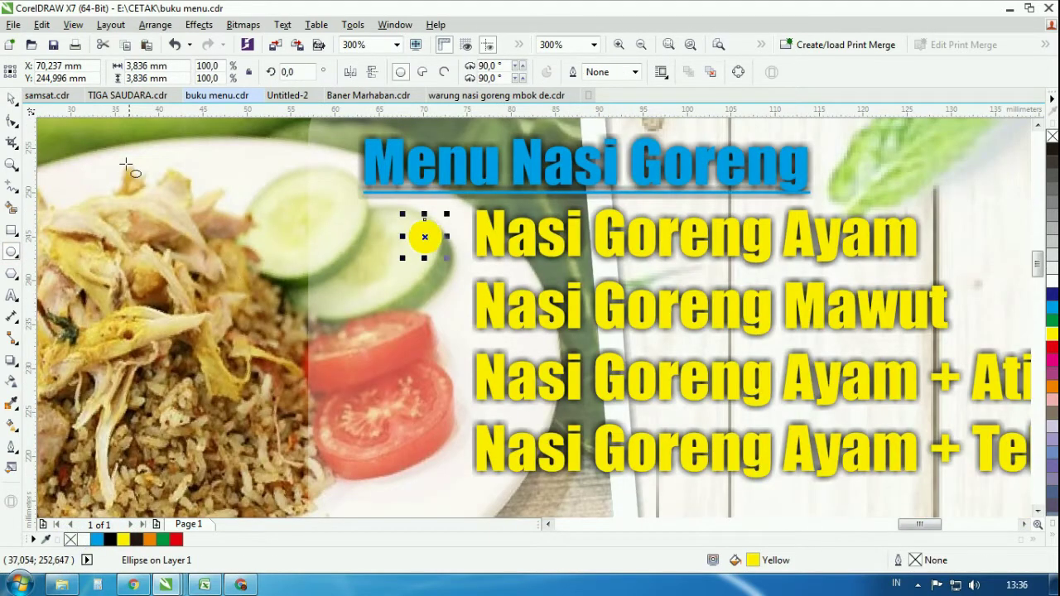
Step: Apply the Small Glow drop shadow preset to the yellow circle and set the shadow colour to black
{"action": "left_click", "coordinate": [11, 359]}
{"action": "left_click", "coordinate": [38, 72]}
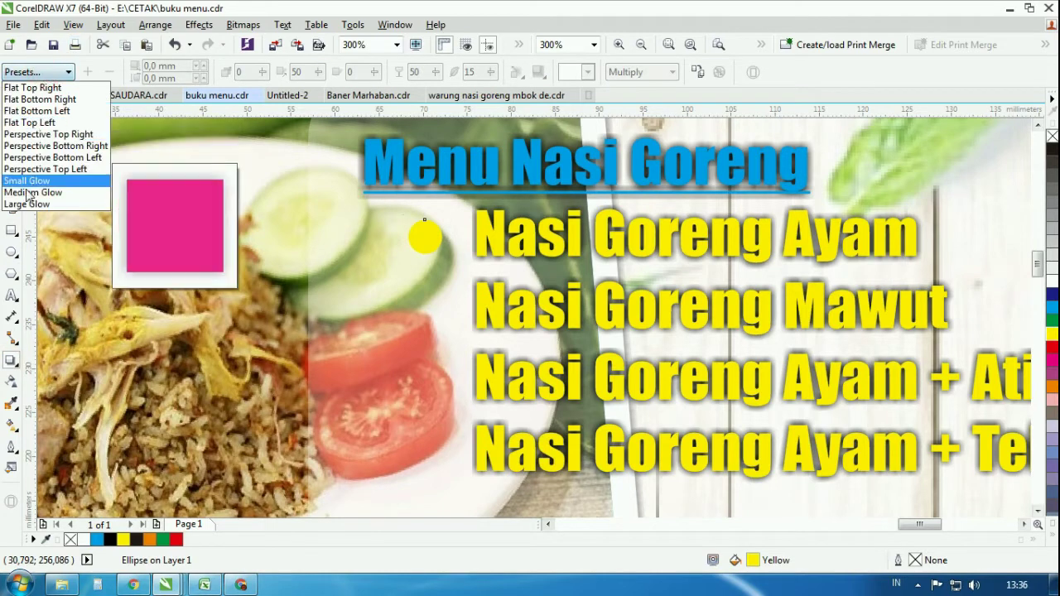
{"action": "left_click", "coordinate": [33, 188]}
{"action": "left_click", "coordinate": [591, 72]}
{"action": "left_click_drag", "start_coordinate": [638, 162], "coordinate": [639, 172]}
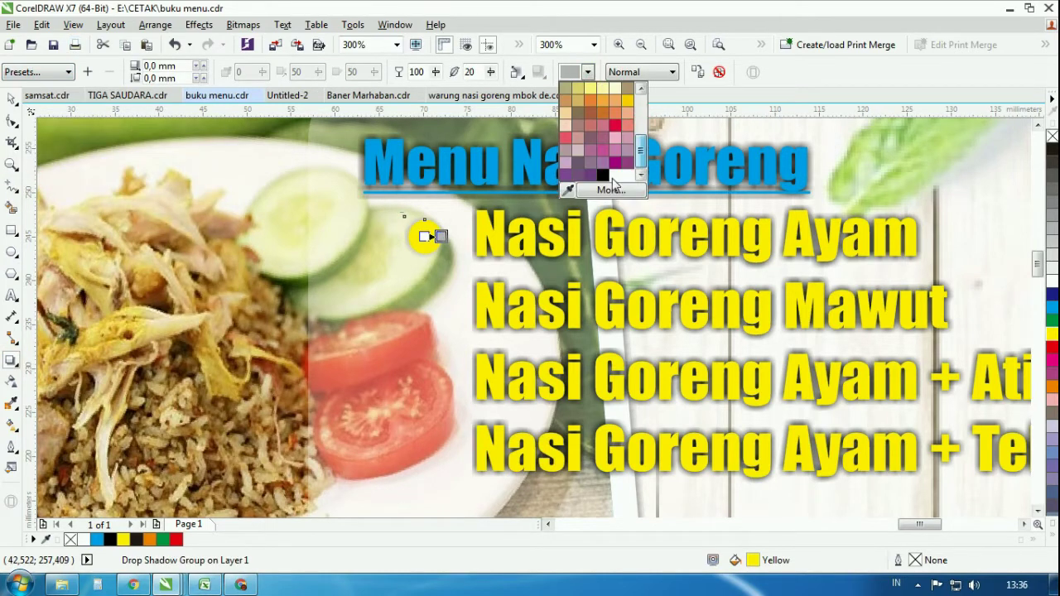
{"action": "left_click", "coordinate": [604, 176]}
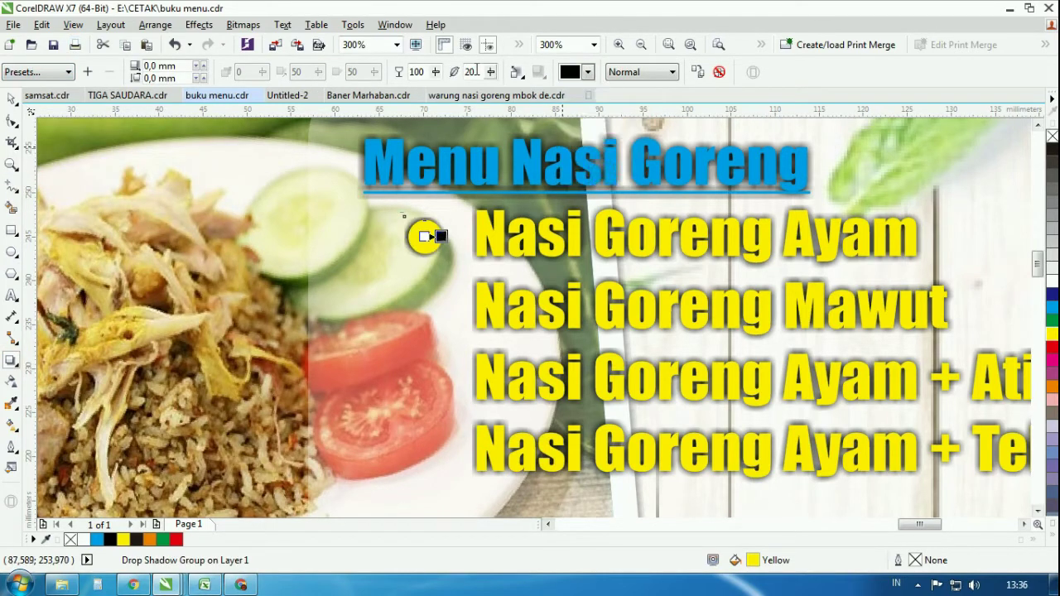
Step: Copy the shadowed circle down to the Nasi Goreng Mawut line and fill both circles red
{"action": "left_click", "coordinate": [12, 98]}
{"action": "scroll", "coordinate": [428, 236], "scroll_direction": "down", "scroll_amount": 1}
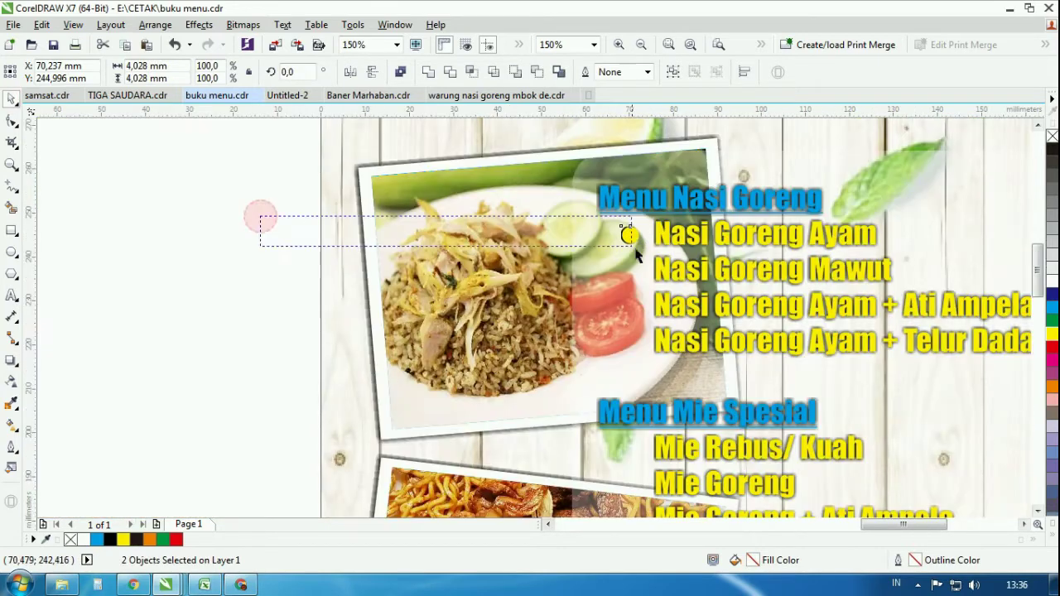
{"action": "left_click_drag", "start_coordinate": [637, 255], "coordinate": [651, 254]}
{"action": "scroll", "coordinate": [674, 249], "scroll_direction": "up", "scroll_amount": 1}
{"action": "left_click_drag", "start_coordinate": [592, 222], "coordinate": [593, 288]}
{"action": "right_click", "coordinate": [592, 287]}
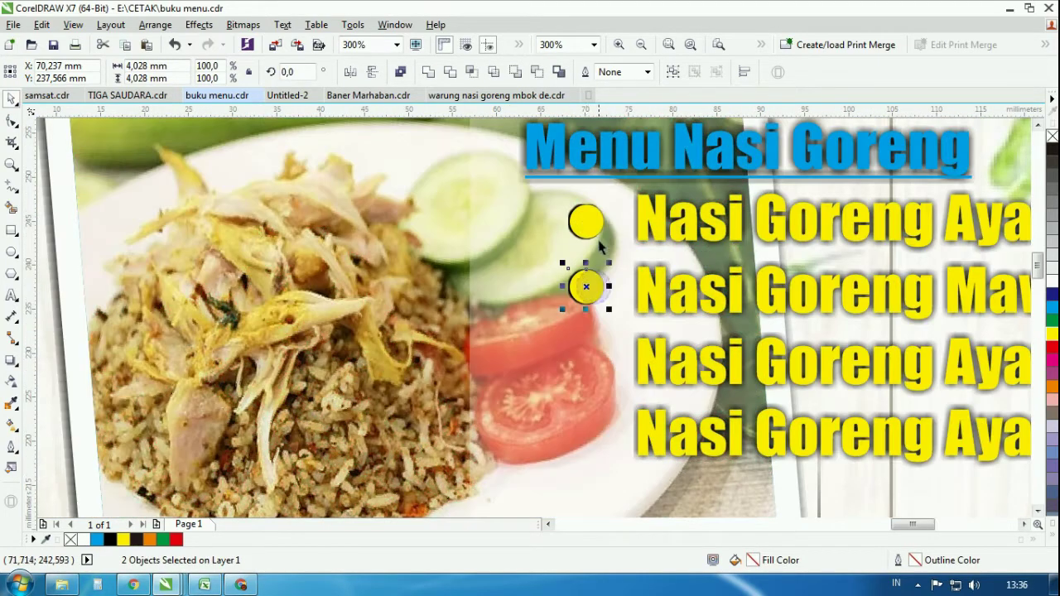
{"action": "left_click", "coordinate": [1048, 346]}
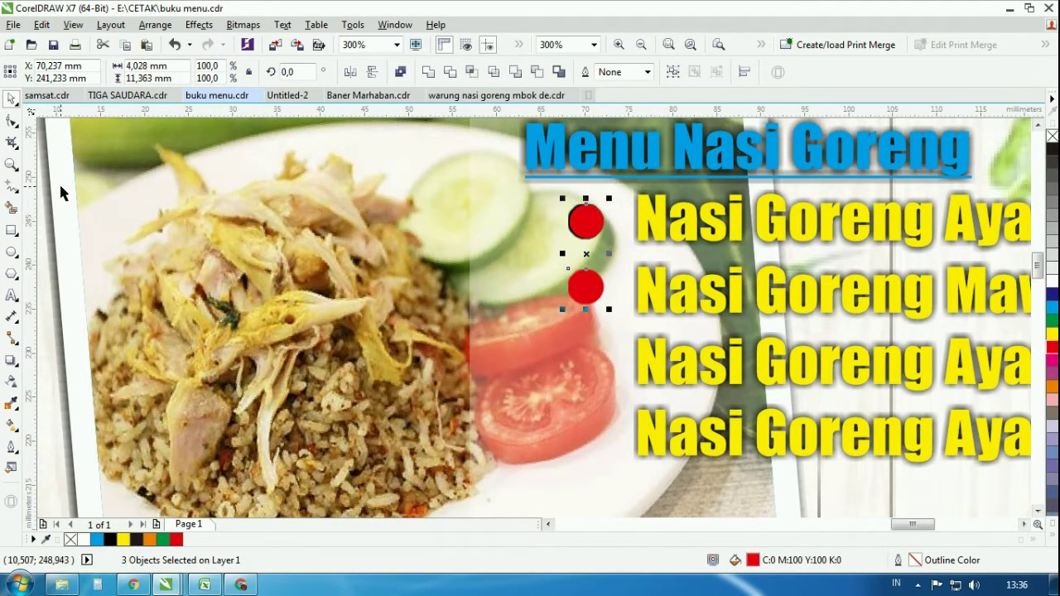
Step: Group the red circle at the Nasi Goreng Ayam line with its drop shadow
{"action": "left_click", "coordinate": [598, 251]}
{"action": "scroll", "coordinate": [598, 251], "scroll_direction": "down", "scroll_amount": 1}
{"action": "left_click_drag", "start_coordinate": [690, 287], "coordinate": [687, 285]}
{"action": "scroll", "coordinate": [599, 237], "scroll_direction": "up", "scroll_amount": 2}
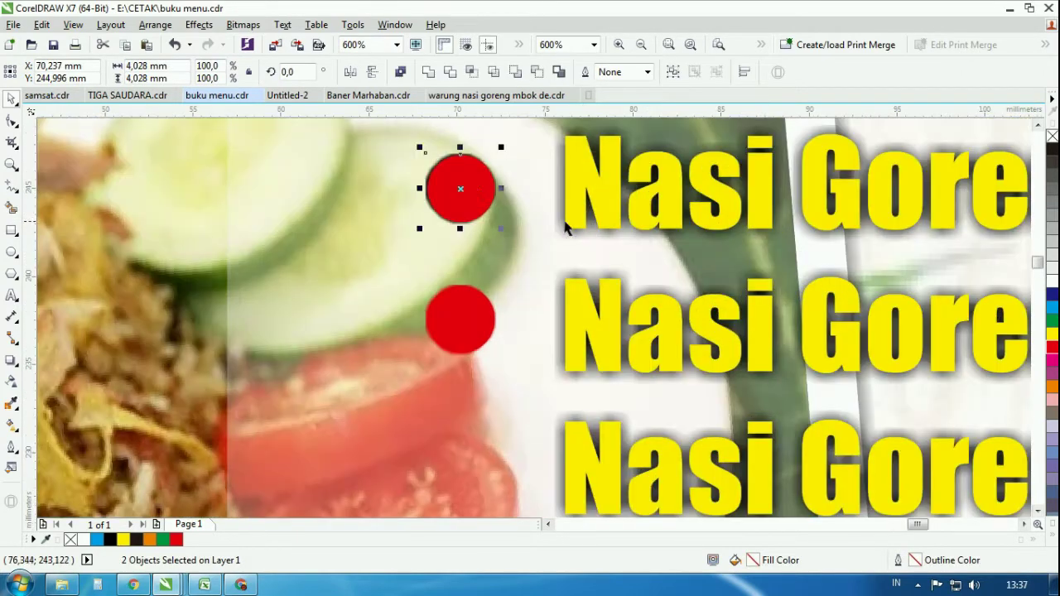
{"action": "right_click", "coordinate": [460, 190]}
{"action": "key", "text": "Escape"}
{"action": "key", "text": "ctrl+g"}
{"action": "scroll", "coordinate": [512, 183], "scroll_direction": "right", "scroll_amount": 1}
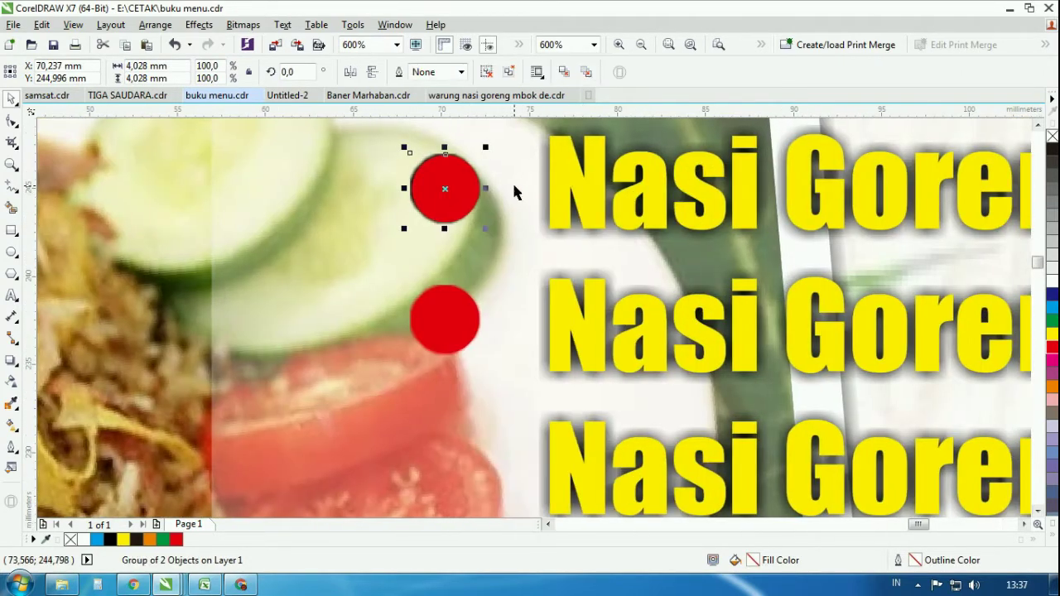
Step: Copy the grouped red bullet to the Nasi Goreng Ayam + Ati Ampela and Nasi Goreng Ayam + Telur Dadar lines
{"action": "left_click_drag", "start_coordinate": [445, 190], "coordinate": [453, 406]}
{"action": "scroll", "coordinate": [492, 296], "scroll_direction": "down", "scroll_amount": 2}
{"action": "left_click_drag", "start_coordinate": [456, 464], "coordinate": [490, 226]}
Step: Copy the red bullet to the Mie Rebus/ Kuah and Mie Goreng lines under Menu Mie Spesial
{"action": "scroll", "coordinate": [473, 299], "scroll_direction": "up", "scroll_amount": 1}
{"action": "scroll", "coordinate": [487, 377], "scroll_direction": "down", "scroll_amount": 2}
{"action": "scroll", "coordinate": [490, 243], "scroll_direction": "up", "scroll_amount": 1}
{"action": "left_click_drag", "start_coordinate": [495, 333], "coordinate": [496, 334]}
{"action": "right_click", "coordinate": [495, 334]}
{"action": "scroll", "coordinate": [497, 360], "scroll_direction": "up", "scroll_amount": 2}
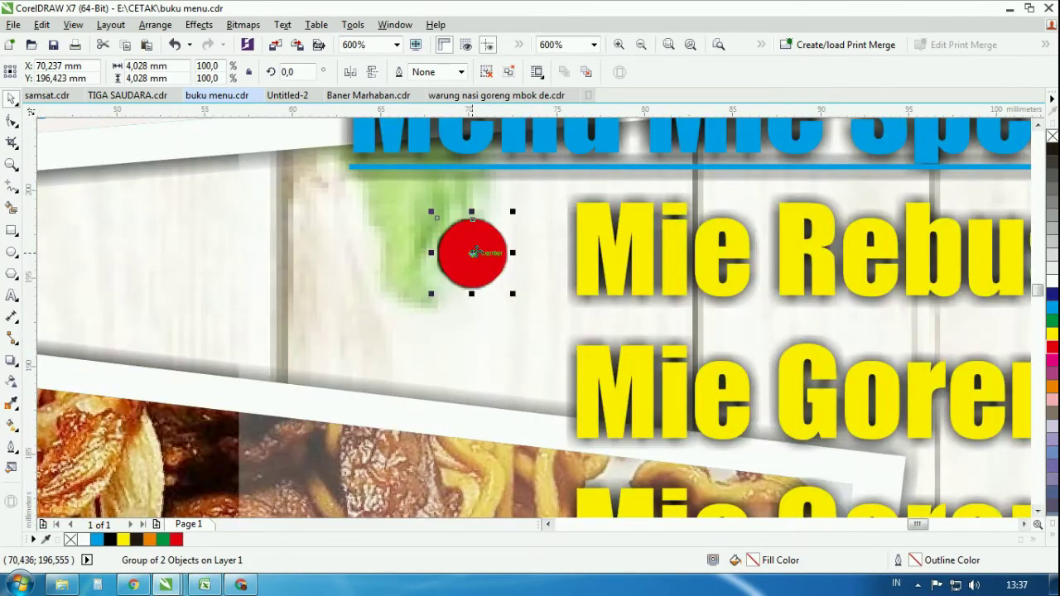
{"action": "left_click_drag", "start_coordinate": [472, 253], "coordinate": [475, 383]}
{"action": "right_click", "coordinate": [476, 383]}
Step: Copy the red bullet to the Mie Goreng + Ati Ampela and Mie Rebus + Ati Ampela lines
{"action": "scroll", "coordinate": [497, 237], "scroll_direction": "down", "scroll_amount": 2}
{"action": "scroll", "coordinate": [492, 277], "scroll_direction": "up", "scroll_amount": 2}
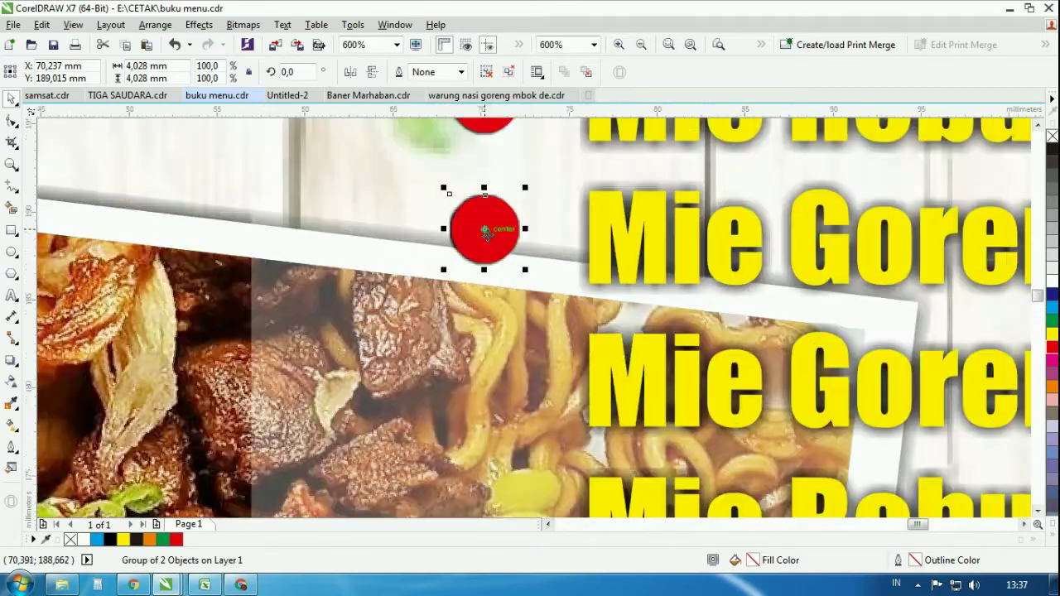
{"action": "left_click_drag", "start_coordinate": [490, 237], "coordinate": [501, 379]}
{"action": "right_click", "coordinate": [501, 380]}
{"action": "scroll", "coordinate": [515, 282], "scroll_direction": "down", "scroll_amount": 2}
{"action": "scroll", "coordinate": [505, 244], "scroll_direction": "up", "scroll_amount": 1}
{"action": "left_click_drag", "start_coordinate": [507, 220], "coordinate": [459, 362]}
{"action": "right_click", "coordinate": [510, 286]}
Step: Copy the red bullet to each item under Menu Pecel Lele, from Lele Goreng to Ayam Geprek
{"action": "scroll", "coordinate": [521, 222], "scroll_direction": "down", "scroll_amount": 2}
{"action": "right_click", "coordinate": [511, 369]}
{"action": "scroll", "coordinate": [514, 368], "scroll_direction": "up", "scroll_amount": 2}
{"action": "scroll", "coordinate": [460, 361], "scroll_direction": "down", "scroll_amount": 2}
{"action": "scroll", "coordinate": [457, 266], "scroll_direction": "up", "scroll_amount": 1}
{"action": "left_click_drag", "start_coordinate": [456, 266], "coordinate": [441, 395]}
{"action": "right_click", "coordinate": [458, 304]}
{"action": "scroll", "coordinate": [464, 320], "scroll_direction": "up", "scroll_amount": 2}
{"action": "right_click", "coordinate": [441, 395]}
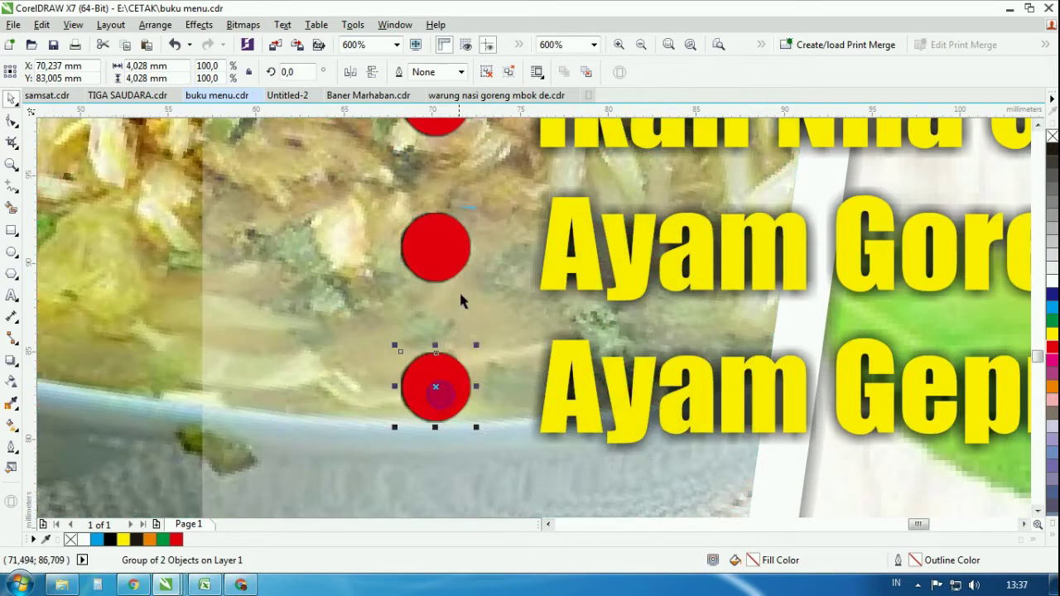
Step: Copy the red bullet to the drink items under Aneka Minuman
{"action": "scroll", "coordinate": [461, 300], "scroll_direction": "down", "scroll_amount": 2}
{"action": "left_click_drag", "start_coordinate": [454, 298], "coordinate": [448, 470]}
{"action": "scroll", "coordinate": [440, 244], "scroll_direction": "up", "scroll_amount": 2}
{"action": "scroll", "coordinate": [480, 371], "scroll_direction": "down", "scroll_amount": 2}
{"action": "scroll", "coordinate": [564, 263], "scroll_direction": "down", "scroll_amount": 2}
{"action": "scroll", "coordinate": [570, 171], "scroll_direction": "up", "scroll_amount": 4}
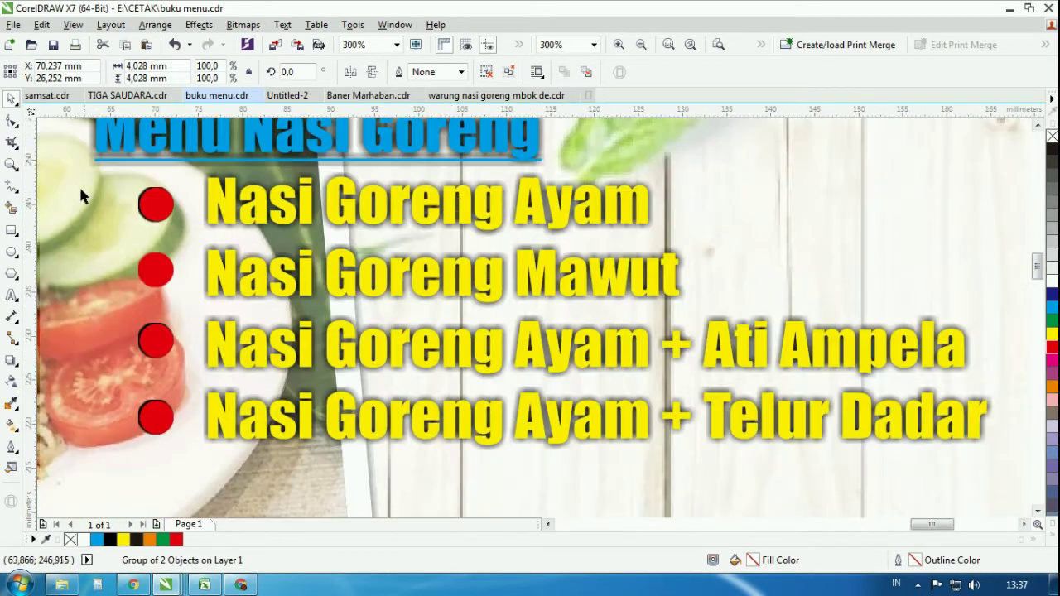
Step: Draw a rectangle about 60.8 by 6.5 mm around the Nasi Goreng Ayam line and its bullet
{"action": "key", "text": "F6"}
{"action": "left_click_drag", "start_coordinate": [130, 181], "coordinate": [666, 233]}
{"action": "left_click", "coordinate": [12, 98]}
{"action": "scroll", "coordinate": [327, 176], "scroll_direction": "up", "scroll_amount": 2}
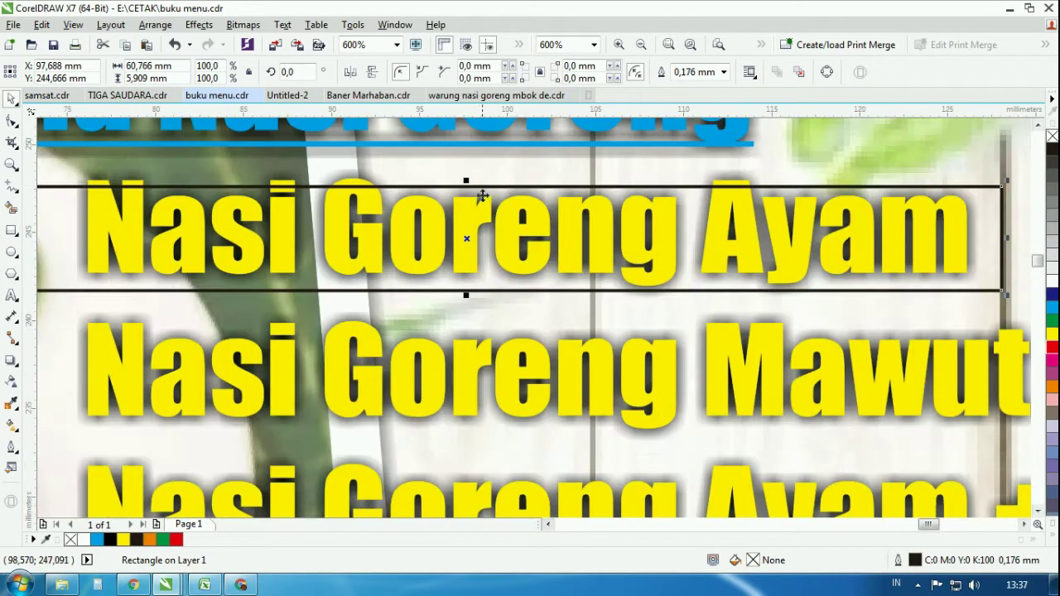
{"action": "left_click_drag", "start_coordinate": [468, 181], "coordinate": [468, 169]}
{"action": "scroll", "coordinate": [612, 169], "scroll_direction": "down", "scroll_amount": 2}
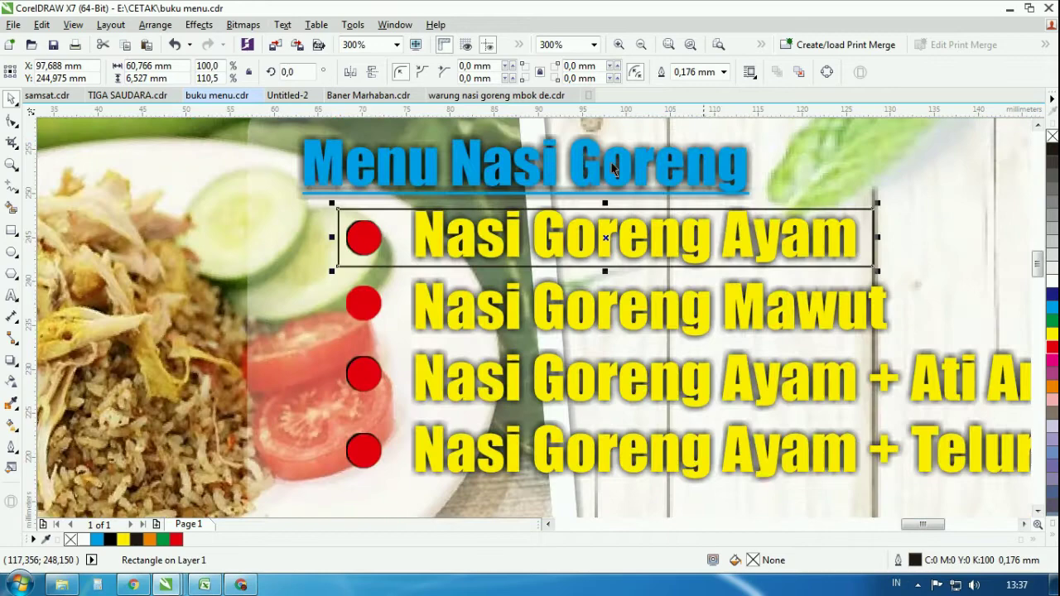
Step: Round the rectangle's corners fully to a radius of about 3.26 mm and fill it white
{"action": "left_click", "coordinate": [11, 122]}
{"action": "left_click_drag", "start_coordinate": [339, 210], "coordinate": [368, 211]}
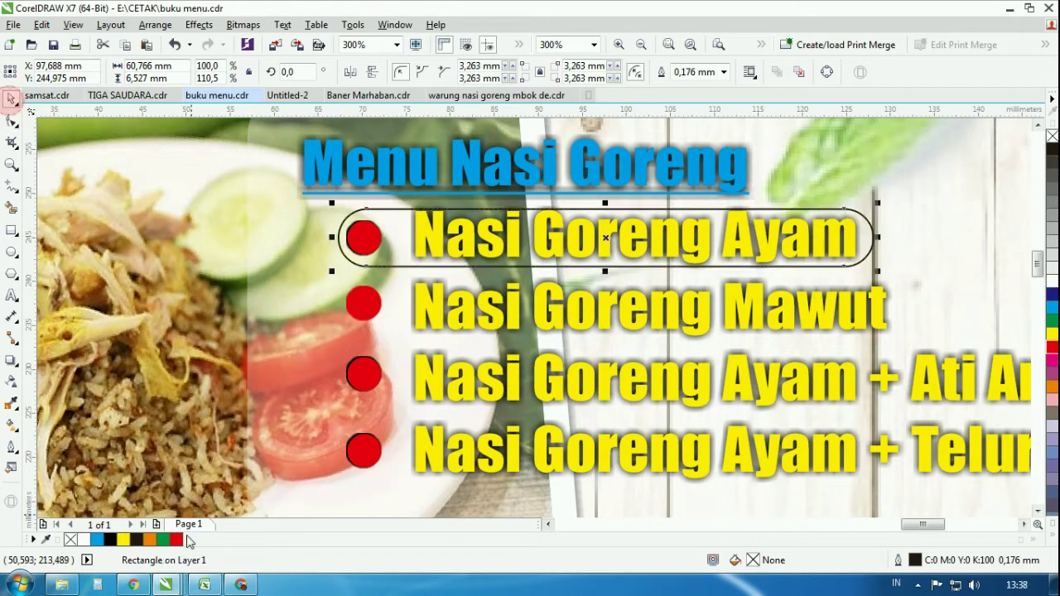
{"action": "left_click", "coordinate": [123, 541]}
{"action": "left_click", "coordinate": [84, 542]}
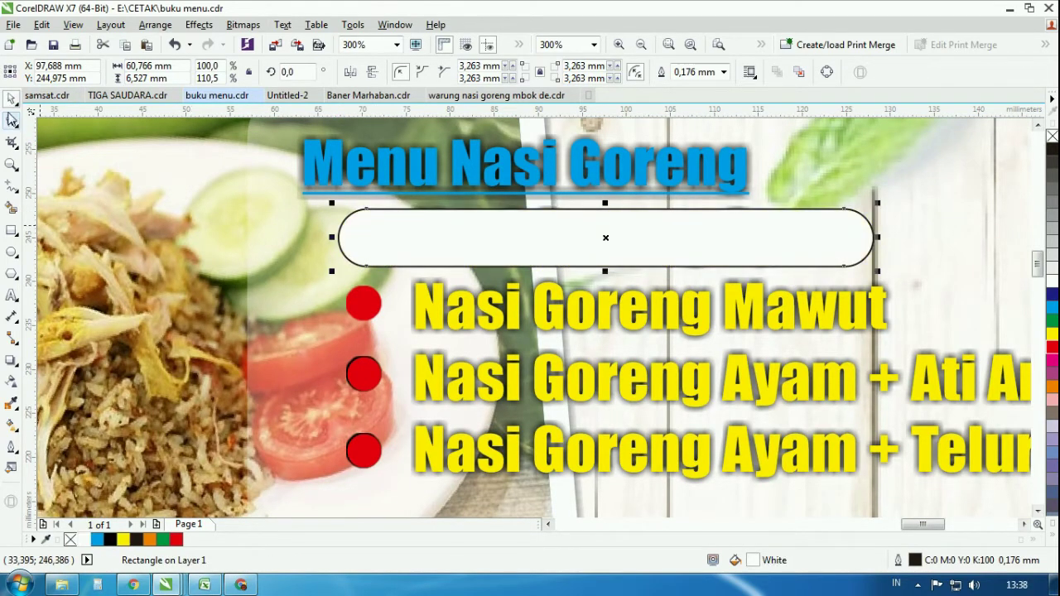
Step: Move the white rounded box to the page's right side, level with Nasi Goreng Ayam, and shorten it to about 36.4 mm
{"action": "scroll", "coordinate": [55, 217], "scroll_direction": "down", "scroll_amount": 1}
{"action": "left_click_drag", "start_coordinate": [314, 217], "coordinate": [645, 232]}
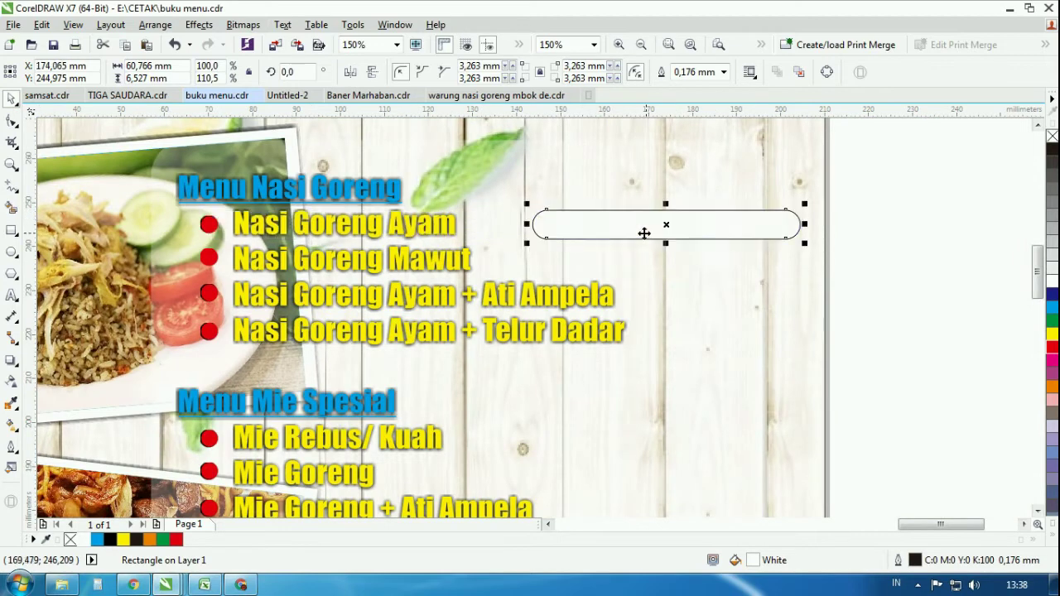
{"action": "left_click_drag", "start_coordinate": [527, 225], "coordinate": [652, 222]}
{"action": "scroll", "coordinate": [669, 223], "scroll_direction": "down", "scroll_amount": 1}
{"action": "scroll", "coordinate": [759, 222], "scroll_direction": "up", "scroll_amount": 1}
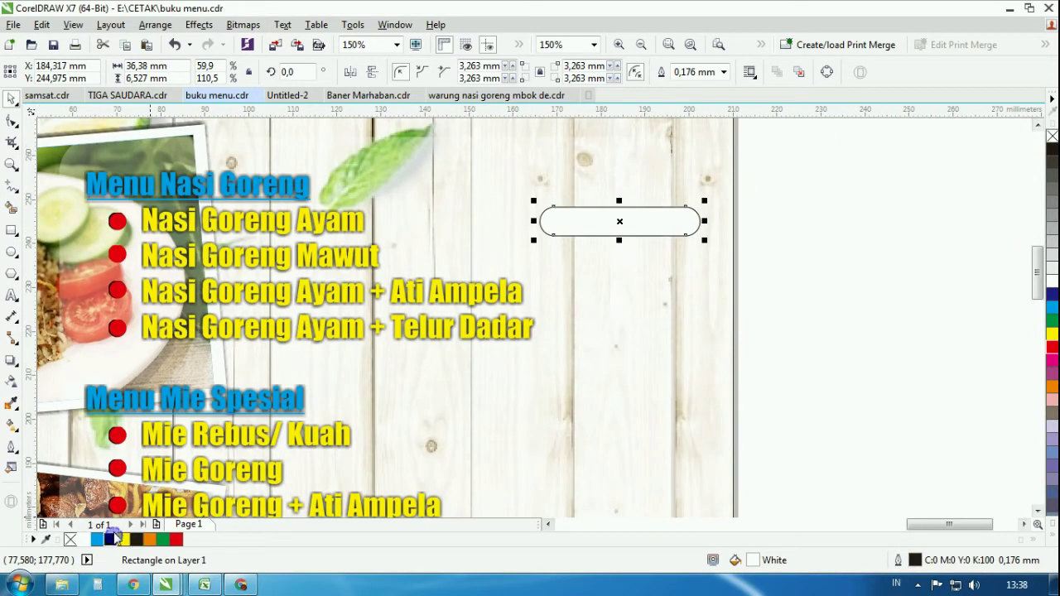
Step: Apply the Small Glow drop shadow preset to the white rounded box, with black colour and a feathering of 5
{"action": "left_click", "coordinate": [11, 360]}
{"action": "left_click", "coordinate": [38, 72]}
{"action": "left_click", "coordinate": [38, 147]}
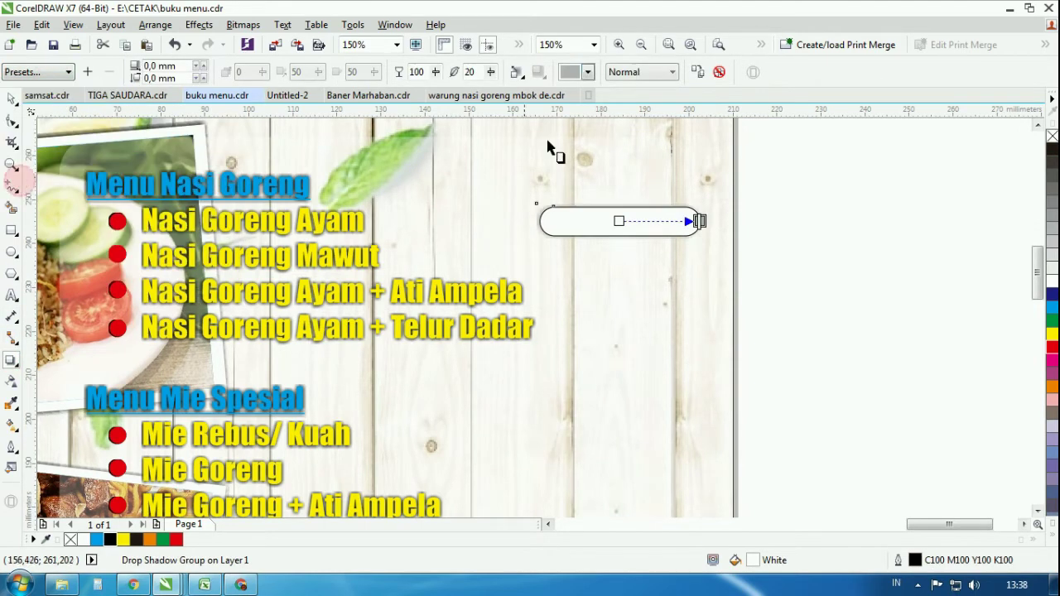
{"action": "left_click", "coordinate": [586, 72]}
{"action": "left_click", "coordinate": [602, 173]}
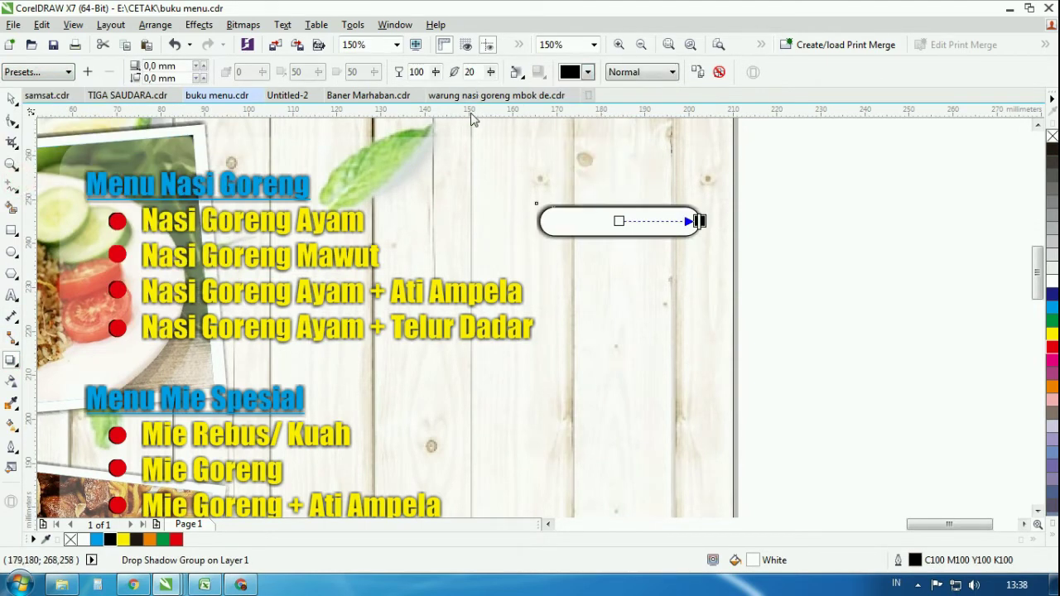
{"action": "type", "text": "5"}
{"action": "key", "text": "Return"}
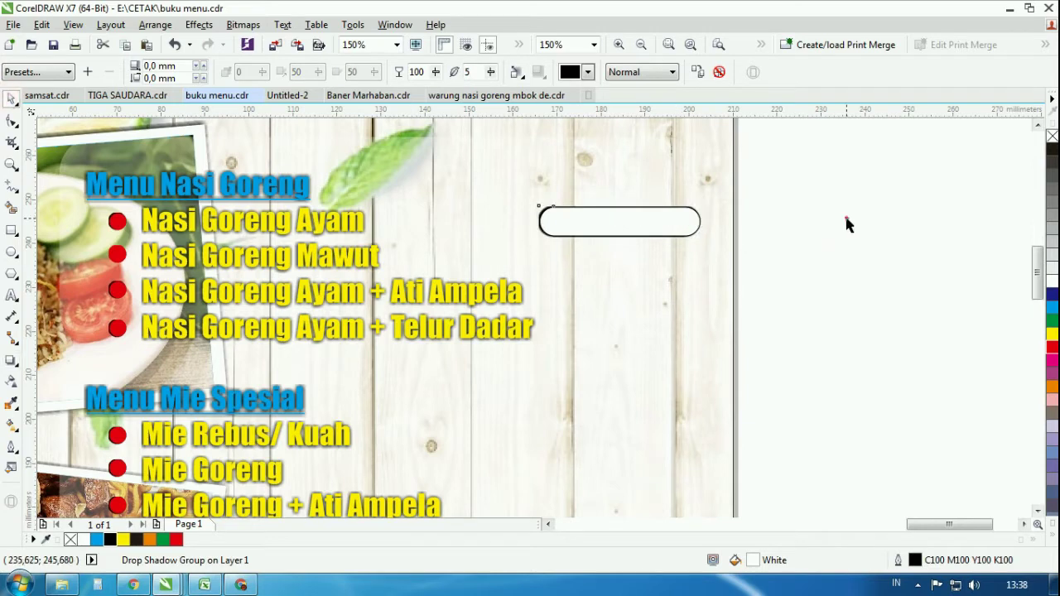
Step: Add the text "Rp." on the white rounded box
{"action": "scroll", "coordinate": [580, 214], "scroll_direction": "up", "scroll_amount": 3}
{"action": "left_click", "coordinate": [12, 295]}
{"action": "left_click", "coordinate": [492, 254]}
{"action": "type", "text": "Rp."}
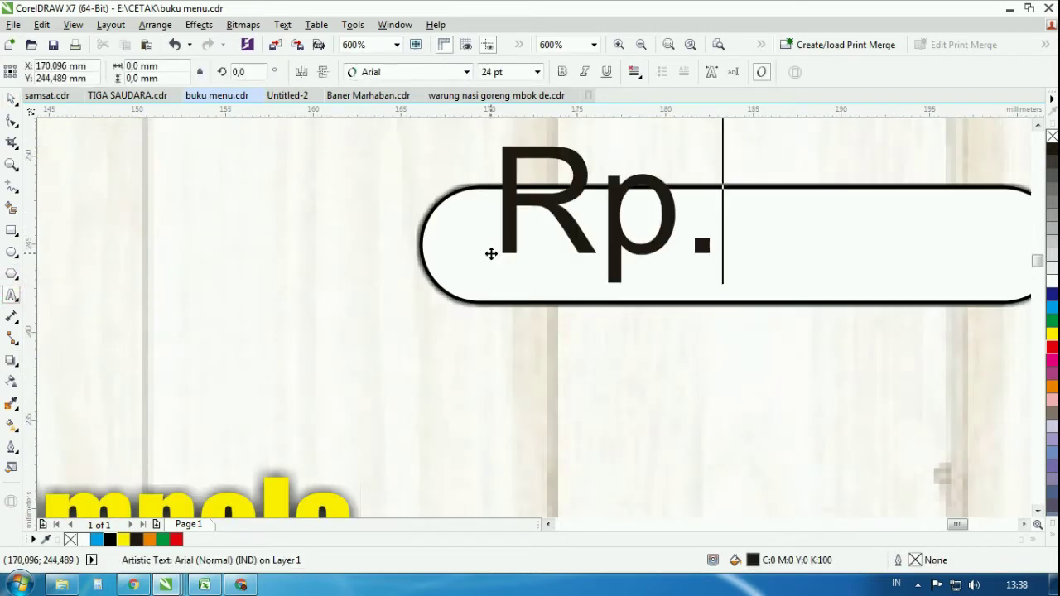
Step: Shrink the "Rp." text to about 12.6 pt, place it at the left end of the rounded box and make it bold
{"action": "left_click", "coordinate": [11, 98]}
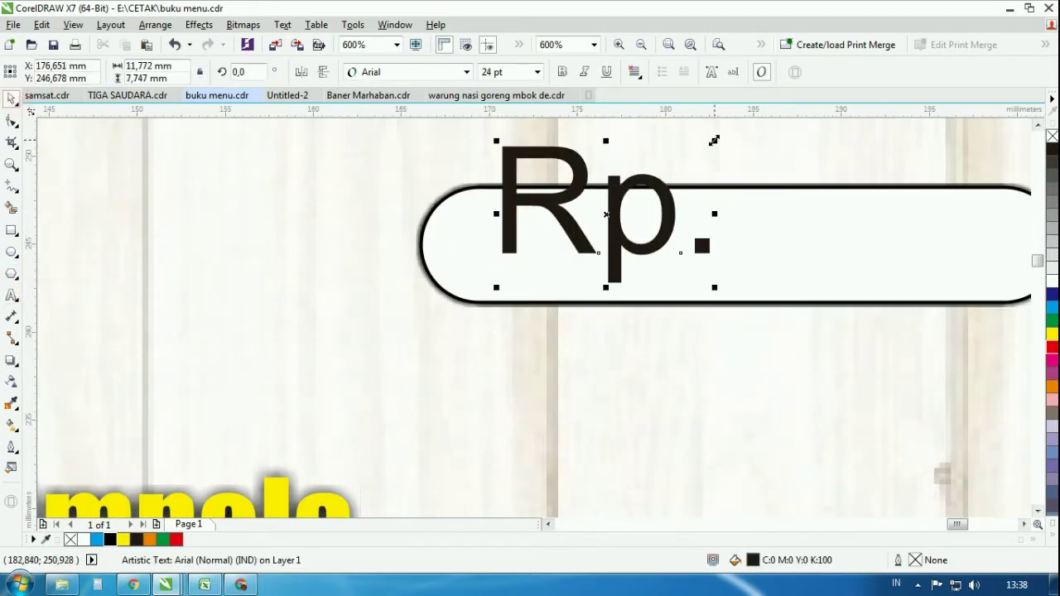
{"action": "left_click_drag", "start_coordinate": [714, 141], "coordinate": [612, 209]}
{"action": "left_click_drag", "start_coordinate": [563, 238], "coordinate": [529, 239]}
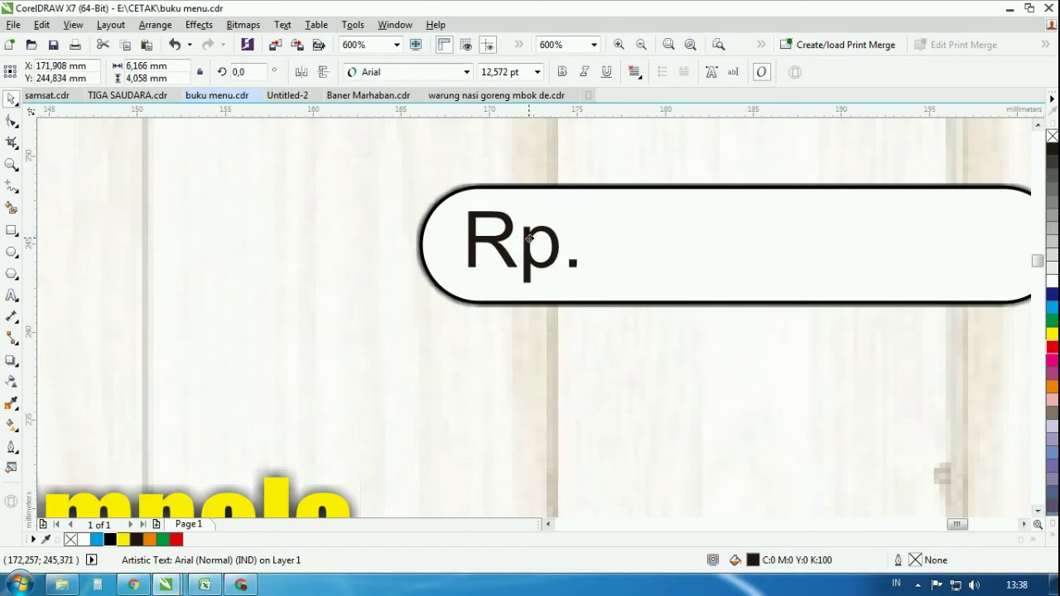
{"action": "left_click", "coordinate": [563, 72]}
{"action": "scroll", "coordinate": [572, 243], "scroll_direction": "down", "scroll_amount": 4}
{"action": "left_click", "coordinate": [710, 169]}
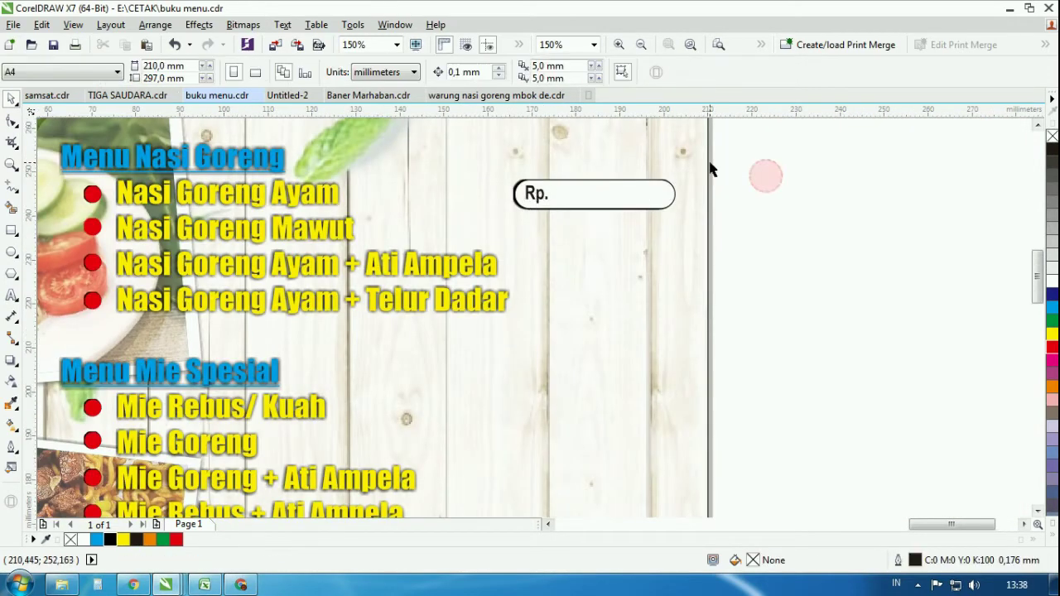
Step: Copy the rounded box with its "Rp." text down to the other three Menu Nasi Goreng lines
{"action": "left_click", "coordinate": [534, 212]}
{"action": "scroll", "coordinate": [578, 212], "scroll_direction": "up", "scroll_amount": 2}
{"action": "left_click_drag", "start_coordinate": [596, 180], "coordinate": [616, 381]}
{"action": "scroll", "coordinate": [673, 192], "scroll_direction": "down", "scroll_amount": 2}
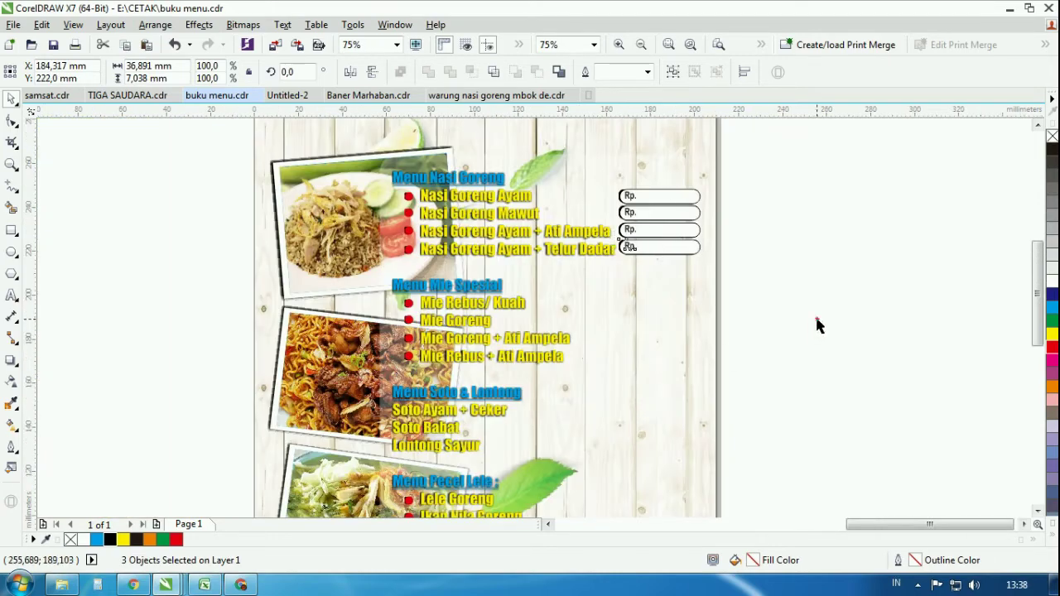
Step: Left-align the items under Menu Soto & Lontong with the indented Mie Rebus + Ati Ampela line
{"action": "left_click", "coordinate": [817, 319]}
{"action": "scroll", "coordinate": [543, 321], "scroll_direction": "down", "scroll_amount": 2}
{"action": "scroll", "coordinate": [539, 359], "scroll_direction": "up", "scroll_amount": 2}
{"action": "scroll", "coordinate": [474, 292], "scroll_direction": "up", "scroll_amount": 1}
{"action": "left_click", "coordinate": [466, 306]}
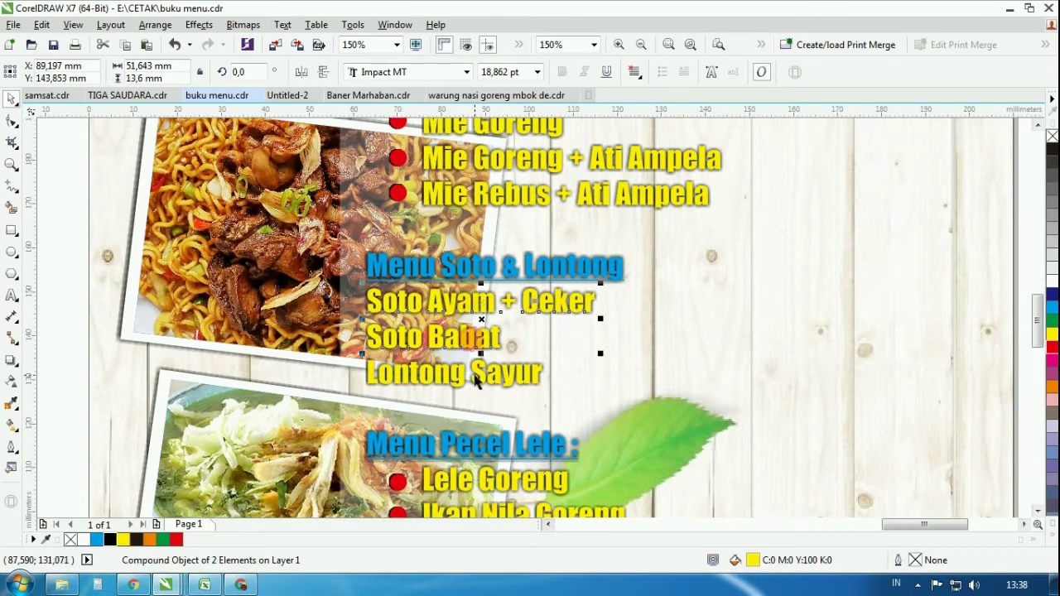
{"action": "left_click", "coordinate": [476, 372], "text": "shift"}
{"action": "left_click", "coordinate": [487, 196], "text": "shift"}
{"action": "key", "text": "l"}
Step: Copy the red bullet to the Soto Ayam + Ceker, Soto Babat and Lontong Sayur lines
{"action": "left_click", "coordinate": [406, 191]}
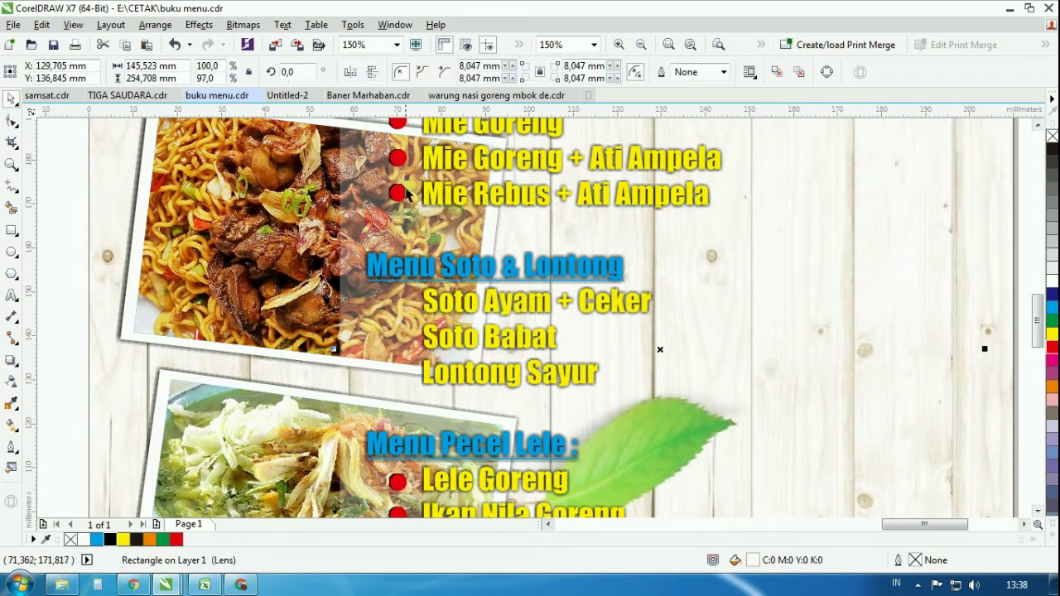
{"action": "left_click_drag", "start_coordinate": [400, 192], "coordinate": [401, 338]}
{"action": "right_click", "coordinate": [401, 338]}
{"action": "left_click_drag", "start_coordinate": [401, 338], "coordinate": [402, 372]}
{"action": "right_click", "coordinate": [402, 372]}
{"action": "scroll", "coordinate": [405, 311], "scroll_direction": "down", "scroll_amount": 2}
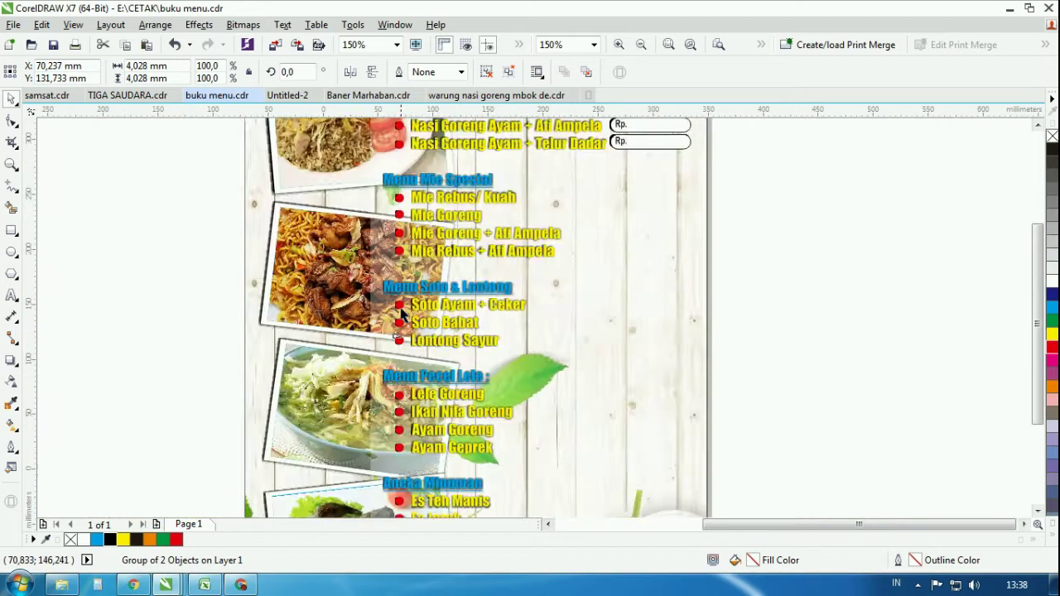
Step: Copy the "Rp." price box down to Menu Mie Spesial, group it and centre it vertically on the Mie Rebus/ Kuah bullet
{"action": "scroll", "coordinate": [505, 235], "scroll_direction": "up", "scroll_amount": 1}
{"action": "scroll", "coordinate": [515, 242], "scroll_direction": "up", "scroll_amount": 3}
{"action": "left_click_drag", "start_coordinate": [543, 235], "coordinate": [568, 321]}
{"action": "key", "text": "ctrl+g"}
{"action": "left_click", "coordinate": [107, 349], "text": "shift"}
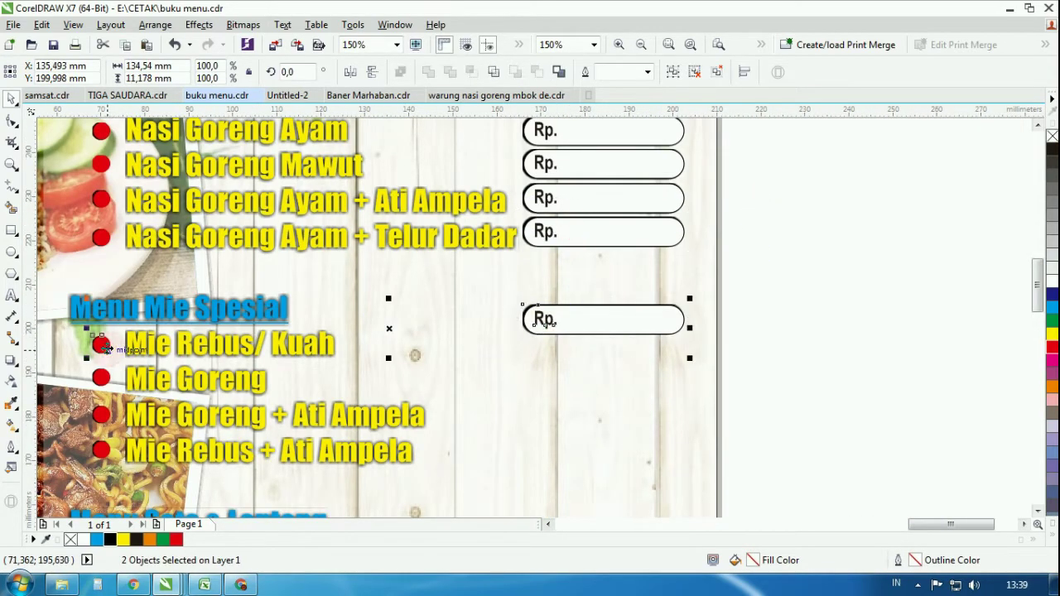
{"action": "key", "text": "e"}
{"action": "left_click_drag", "start_coordinate": [745, 308], "coordinate": [490, 381]}
Step: Copy the grouped price box to the Mie Goreng line and centre it vertically on that line's bullet
{"action": "left_click_drag", "start_coordinate": [575, 345], "coordinate": [580, 442]}
{"action": "right_click", "coordinate": [575, 378]}
{"action": "left_click", "coordinate": [106, 379], "text": "shift"}
{"action": "key", "text": "e"}
{"action": "left_click", "coordinate": [781, 368]}
Step: Copy the price box to the Mie Goreng + Ati Ampela and Mie Rebus + Ati Ampela lines, centring each on its bullet
{"action": "right_click", "coordinate": [555, 418]}
{"action": "left_click", "coordinate": [100, 416], "text": "shift"}
{"action": "left_click", "coordinate": [575, 414]}
{"action": "left_click", "coordinate": [101, 448], "text": "shift"}
{"action": "key", "text": "e"}
{"action": "left_click", "coordinate": [889, 372]}
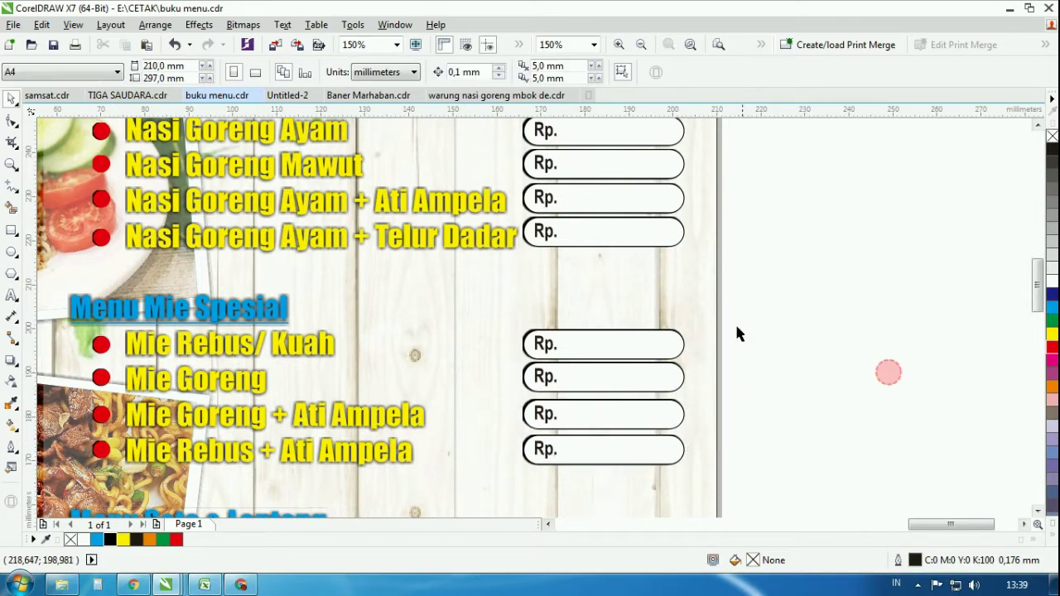
Step: Copy the price box to the Soto Ayam + Ceker line and centre it vertically on that line's bullet
{"action": "scroll", "coordinate": [735, 324], "scroll_direction": "down", "scroll_amount": 1}
{"action": "scroll", "coordinate": [648, 432], "scroll_direction": "up", "scroll_amount": 1}
{"action": "left_click_drag", "start_coordinate": [655, 349], "coordinate": [655, 403]}
{"action": "right_click", "coordinate": [655, 403]}
{"action": "left_click", "coordinate": [189, 449], "text": "shift"}
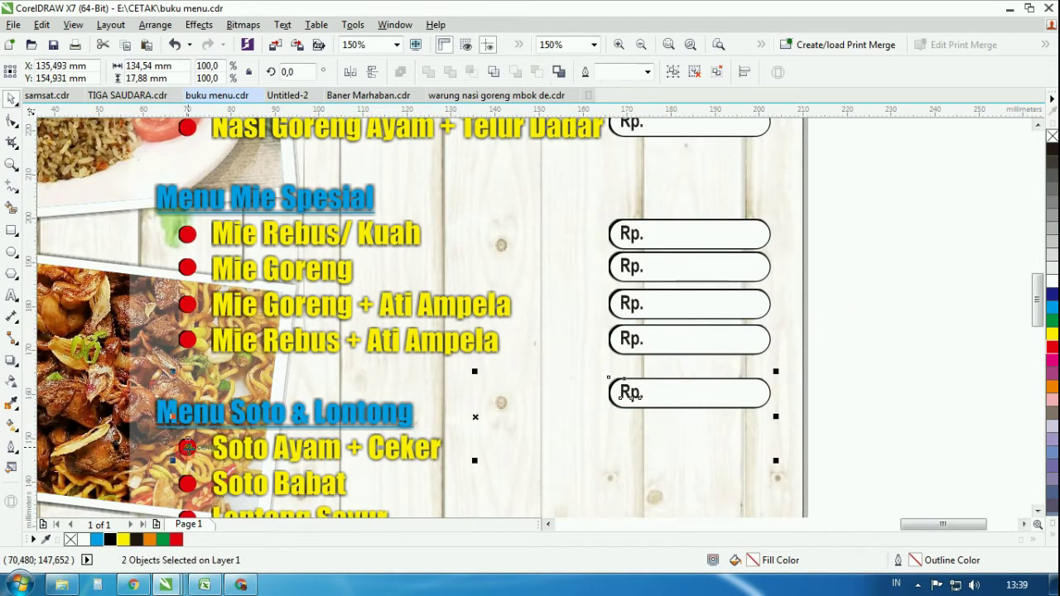
{"action": "key", "text": "e"}
{"action": "scroll", "coordinate": [513, 352], "scroll_direction": "down", "scroll_amount": 1}
{"action": "scroll", "coordinate": [593, 405], "scroll_direction": "up", "scroll_amount": 1}
{"action": "left_click", "coordinate": [785, 322]}
Step: Copy the price box to the Soto Babat and Lontong Sayur lines, centring each copy vertically on its bullet
{"action": "left_click_drag", "start_coordinate": [593, 362], "coordinate": [590, 433]}
{"action": "right_click", "coordinate": [593, 406]}
{"action": "left_click", "coordinate": [131, 395], "text": "shift"}
{"action": "key", "text": "e"}
{"action": "left_click", "coordinate": [807, 363]}
{"action": "right_click", "coordinate": [591, 433]}
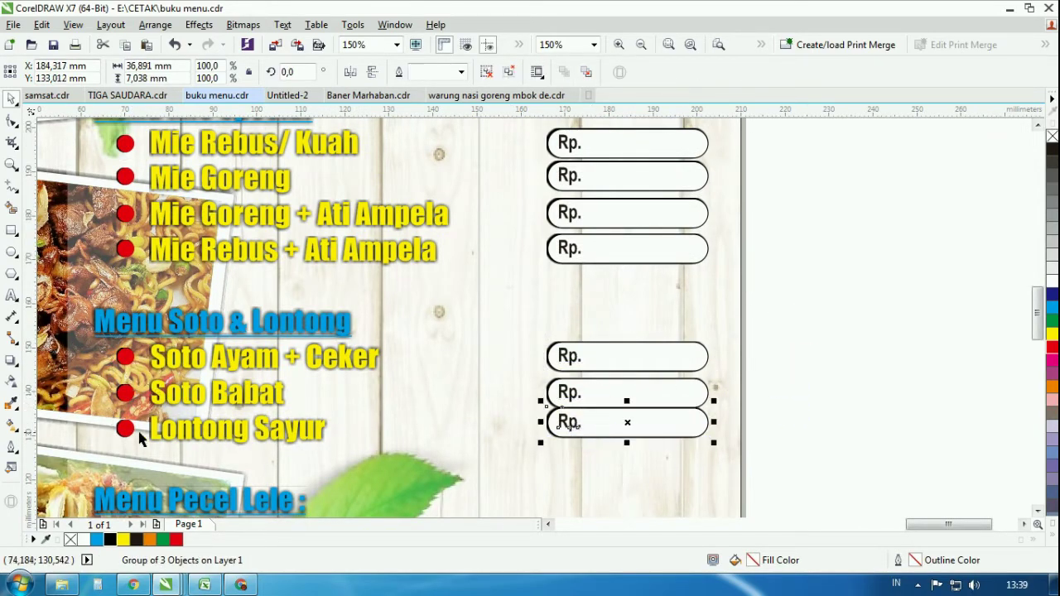
{"action": "left_click", "coordinate": [132, 429], "text": "shift"}
{"action": "key", "text": "e"}
{"action": "left_click", "coordinate": [887, 340]}
Step: Copy the price box to the Lele Goreng and Ikan Nila Goreng lines, centring each copy vertically on its bullet
{"action": "scroll", "coordinate": [754, 306], "scroll_direction": "down", "scroll_amount": 1}
{"action": "scroll", "coordinate": [722, 402], "scroll_direction": "up", "scroll_amount": 2}
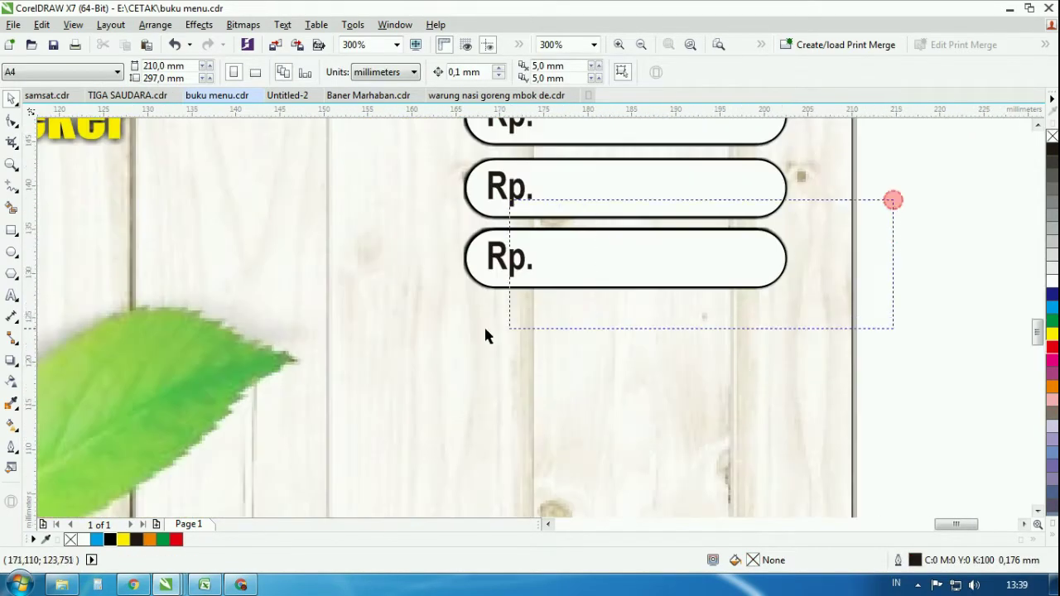
{"action": "left_click_drag", "start_coordinate": [485, 329], "coordinate": [447, 333]}
{"action": "scroll", "coordinate": [661, 238], "scroll_direction": "down", "scroll_amount": 1}
{"action": "left_click_drag", "start_coordinate": [645, 251], "coordinate": [630, 331]}
{"action": "right_click", "coordinate": [630, 331]}
{"action": "left_click", "coordinate": [145, 358], "text": "shift"}
{"action": "key", "text": "e"}
{"action": "left_click_drag", "start_coordinate": [821, 330], "coordinate": [719, 355]}
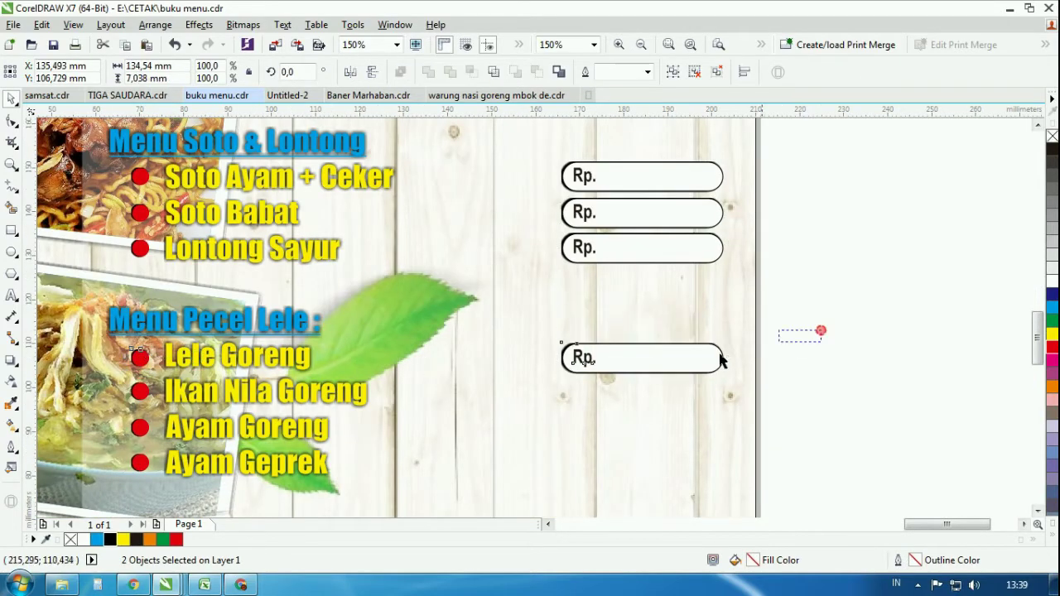
{"action": "left_click_drag", "start_coordinate": [580, 357], "coordinate": [580, 405]}
{"action": "left_click", "coordinate": [259, 389], "text": "shift"}
{"action": "key", "text": "e"}
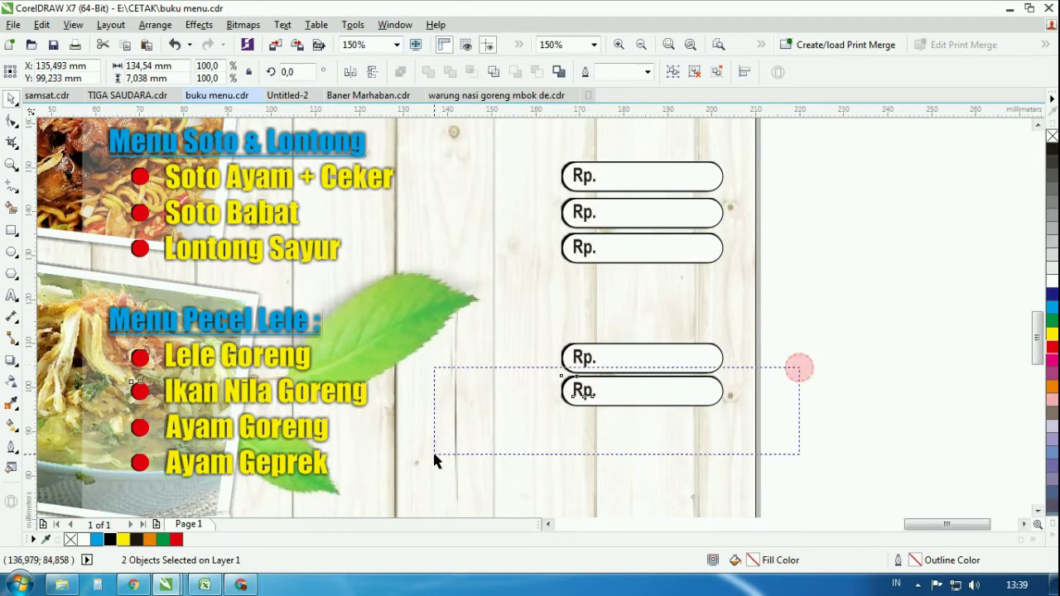
Step: Copy the price box to the Ayam Goreng and Ayam Geprek lines, centring each copy vertically on its bullet
{"action": "left_click_drag", "start_coordinate": [434, 455], "coordinate": [434, 455]}
{"action": "left_click_drag", "start_coordinate": [584, 403], "coordinate": [577, 446]}
{"action": "right_click", "coordinate": [576, 446]}
{"action": "left_click", "coordinate": [141, 429], "text": "shift"}
{"action": "key", "text": "e"}
{"action": "left_click_drag", "start_coordinate": [752, 401], "coordinate": [535, 460]}
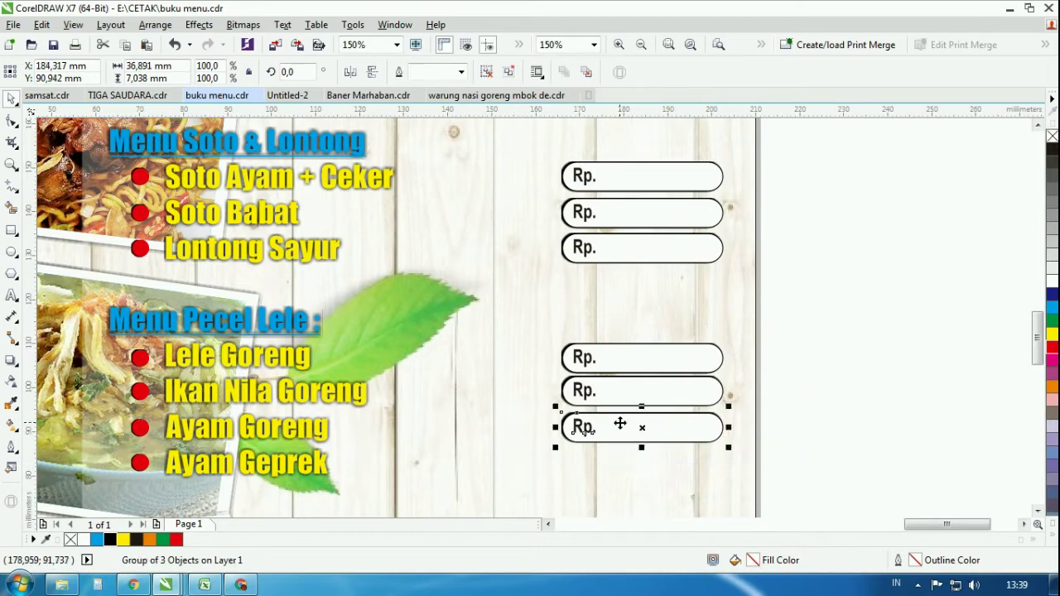
{"action": "left_click_drag", "start_coordinate": [620, 424], "coordinate": [617, 463]}
{"action": "right_click", "coordinate": [617, 463]}
{"action": "left_click", "coordinate": [145, 462], "text": "shift"}
{"action": "key", "text": "e"}
{"action": "left_click", "coordinate": [836, 386]}
Step: Copy the price box to the Es Teh Manis and Es Jeruk lines, centring each copy vertically on its bullet
{"action": "scroll", "coordinate": [663, 306], "scroll_direction": "down", "scroll_amount": 2}
{"action": "scroll", "coordinate": [652, 356], "scroll_direction": "up", "scroll_amount": 1}
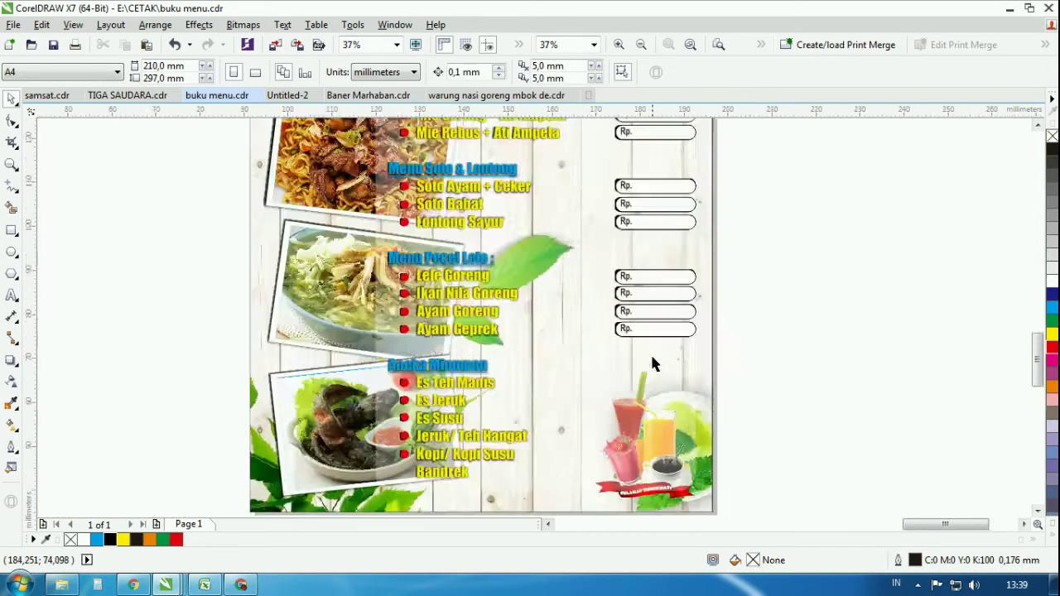
{"action": "scroll", "coordinate": [652, 363], "scroll_direction": "up", "scroll_amount": 4}
{"action": "left_click_drag", "start_coordinate": [662, 300], "coordinate": [620, 453]}
{"action": "left_click", "coordinate": [157, 406], "text": "shift"}
{"action": "key", "text": "e"}
{"action": "left_click", "coordinate": [155, 443], "text": "shift"}
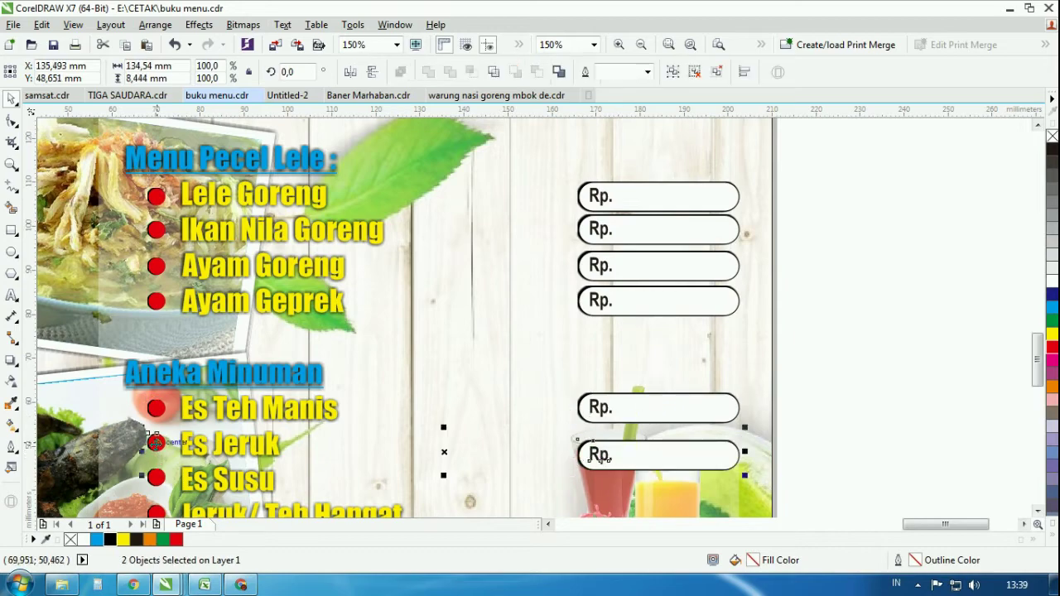
{"action": "key", "text": "e"}
Step: Copy the price box to the Es Susu, Jeruk/ Teh Hangat and Kopi/ Kopi Susu lines, centring each on its bullet
{"action": "scroll", "coordinate": [689, 340], "scroll_direction": "down", "scroll_amount": 3}
{"action": "left_click", "coordinate": [846, 326]}
{"action": "left_click_drag", "start_coordinate": [826, 314], "coordinate": [562, 390]}
{"action": "left_click_drag", "start_coordinate": [665, 337], "coordinate": [674, 449]}
{"action": "left_click", "coordinate": [164, 372], "text": "shift"}
{"action": "key", "text": "e"}
{"action": "left_click", "coordinate": [165, 407], "text": "shift"}
{"action": "key", "text": "e"}
{"action": "left_click", "coordinate": [682, 414]}
{"action": "left_click", "coordinate": [167, 447], "text": "shift"}
{"action": "key", "text": "e"}
{"action": "left_click", "coordinate": [848, 434]}
Step: Copy the red bullet and the price box to the Bandrek line and centre the box vertically on the new bullet
{"action": "left_click", "coordinate": [161, 449]}
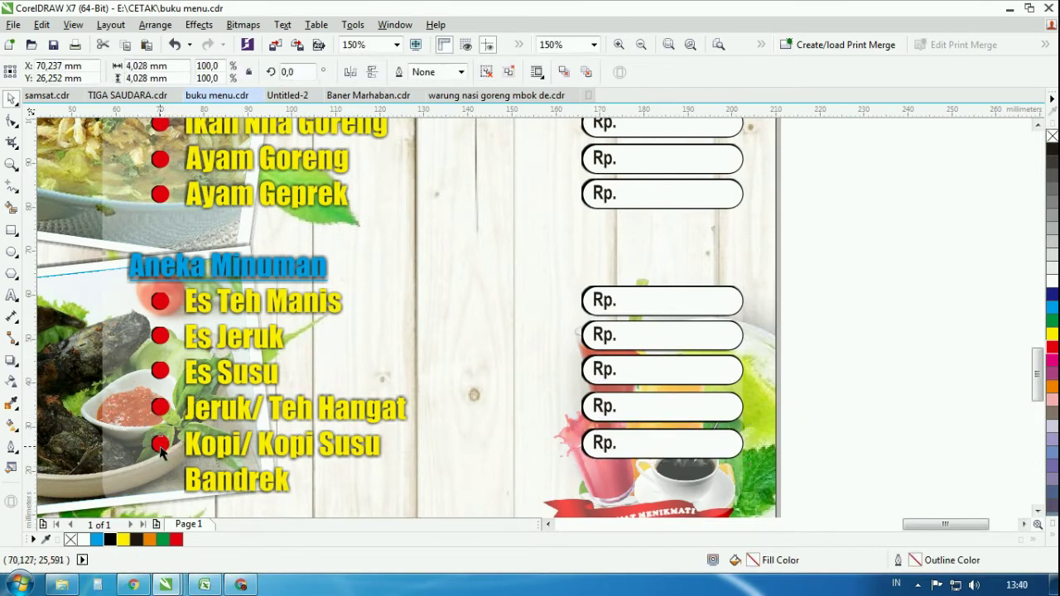
{"action": "left_click_drag", "start_coordinate": [160, 445], "coordinate": [160, 481]}
{"action": "left_click_drag", "start_coordinate": [526, 478], "coordinate": [527, 478]}
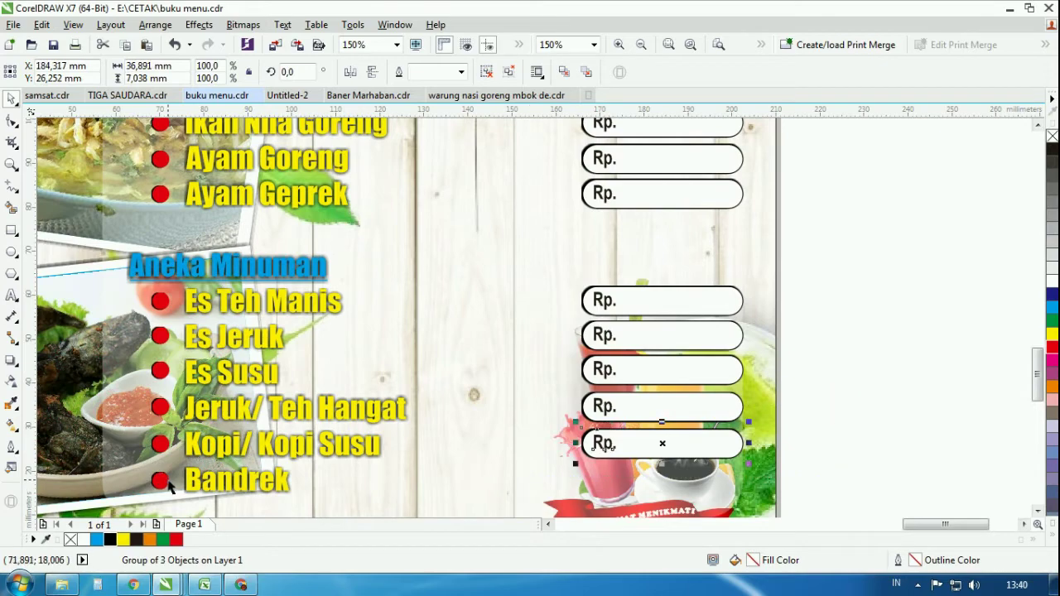
{"action": "left_click_drag", "start_coordinate": [641, 454], "coordinate": [641, 483]}
{"action": "left_click", "coordinate": [162, 478], "text": "shift"}
{"action": "key", "text": "e"}
{"action": "scroll", "coordinate": [933, 320], "scroll_direction": "down", "scroll_amount": 2}
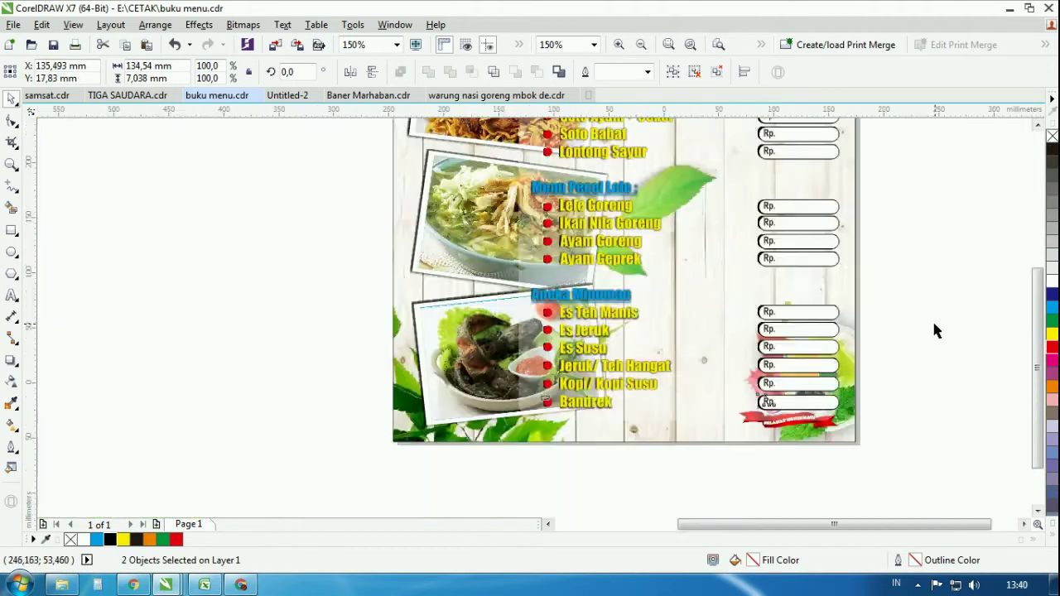
Step: Move the drinks picture to the left, clear of the Aneka Minuman price boxes
{"action": "scroll", "coordinate": [978, 371], "scroll_direction": "up", "scroll_amount": 2}
{"action": "left_click_drag", "start_coordinate": [564, 381], "coordinate": [413, 380]}
{"action": "left_click", "coordinate": [863, 384]}
Step: Fill the Menu Nasi Goreng heading with red
{"action": "scroll", "coordinate": [864, 384], "scroll_direction": "down", "scroll_amount": 2}
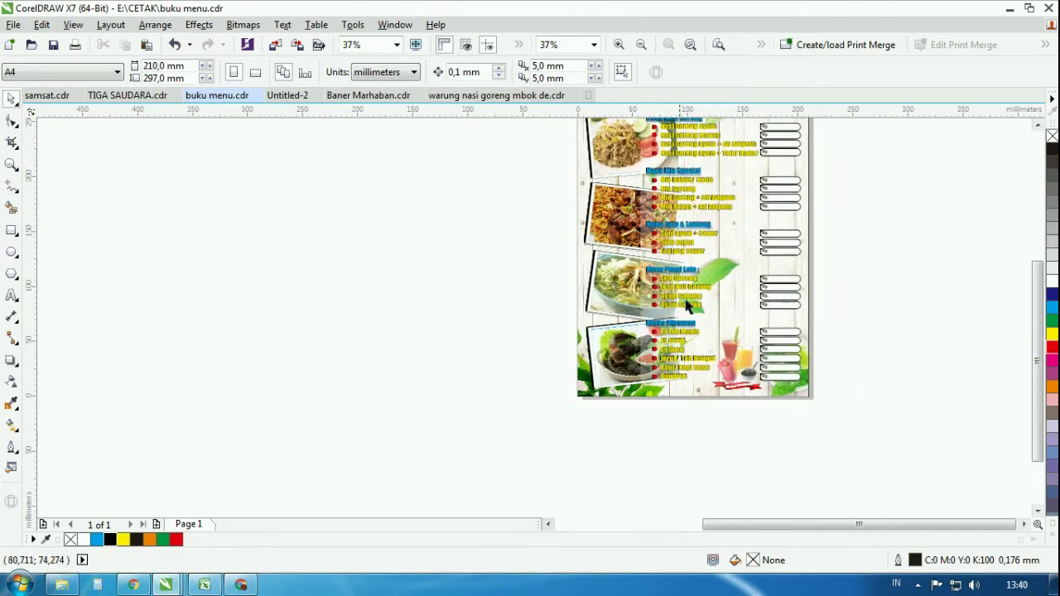
{"action": "scroll", "coordinate": [690, 237], "scroll_direction": "up", "scroll_amount": 2}
{"action": "scroll", "coordinate": [691, 236], "scroll_direction": "down", "scroll_amount": 2}
{"action": "scroll", "coordinate": [737, 281], "scroll_direction": "up", "scroll_amount": 4}
{"action": "scroll", "coordinate": [738, 282], "scroll_direction": "down", "scroll_amount": 2}
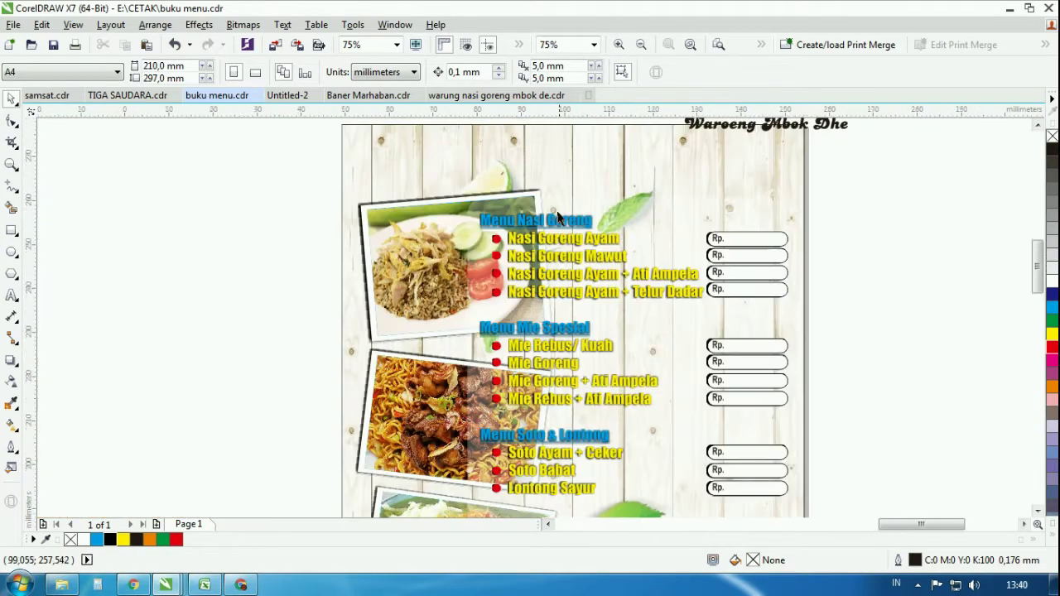
{"action": "scroll", "coordinate": [557, 243], "scroll_direction": "up", "scroll_amount": 4}
{"action": "left_click", "coordinate": [557, 243]}
{"action": "left_click", "coordinate": [1050, 349]}
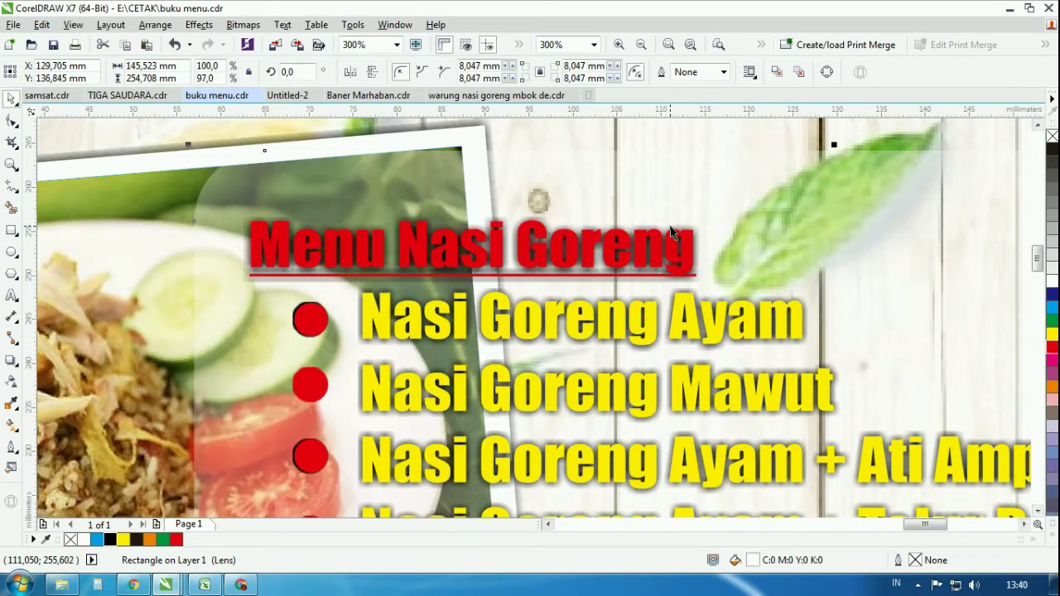
{"action": "scroll", "coordinate": [524, 225], "scroll_direction": "down", "scroll_amount": 4}
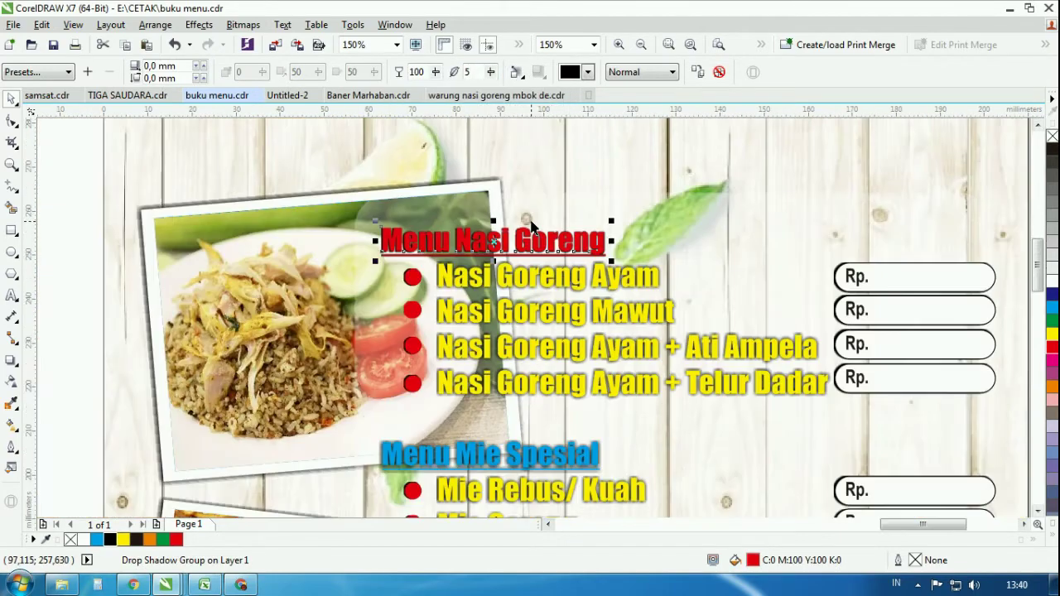
{"action": "left_click", "coordinate": [878, 346]}
Step: Set the Menu Mie Spesial heading's drop shadow feathering to 5 and fill the heading with red
{"action": "scroll", "coordinate": [517, 313], "scroll_direction": "up", "scroll_amount": 4}
{"action": "left_click", "coordinate": [560, 298]}
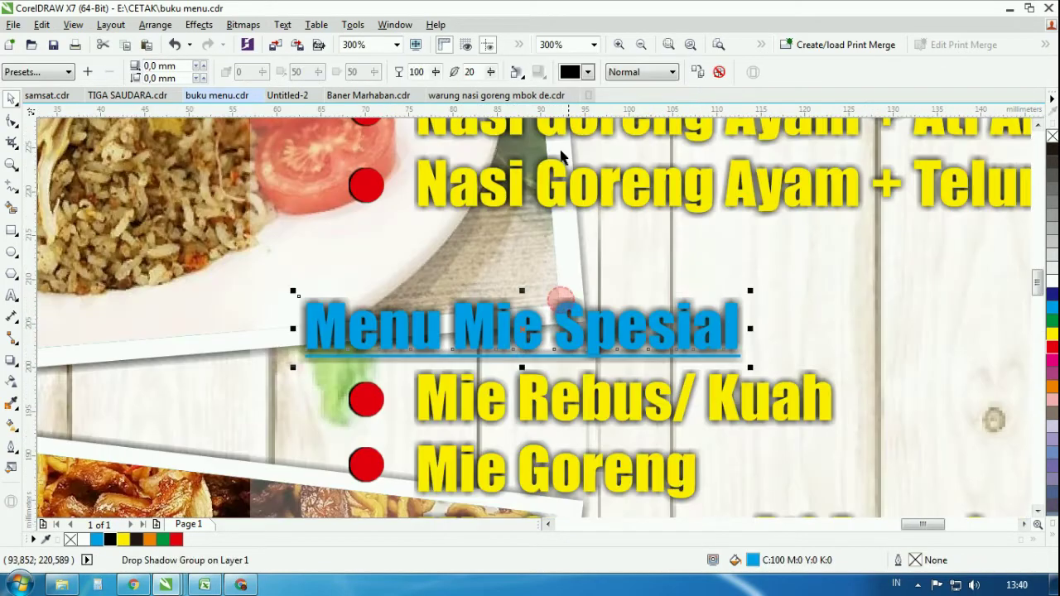
{"action": "type", "text": "5"}
{"action": "key", "text": "Return"}
{"action": "left_click", "coordinate": [1052, 346]}
{"action": "scroll", "coordinate": [639, 253], "scroll_direction": "down", "scroll_amount": 3}
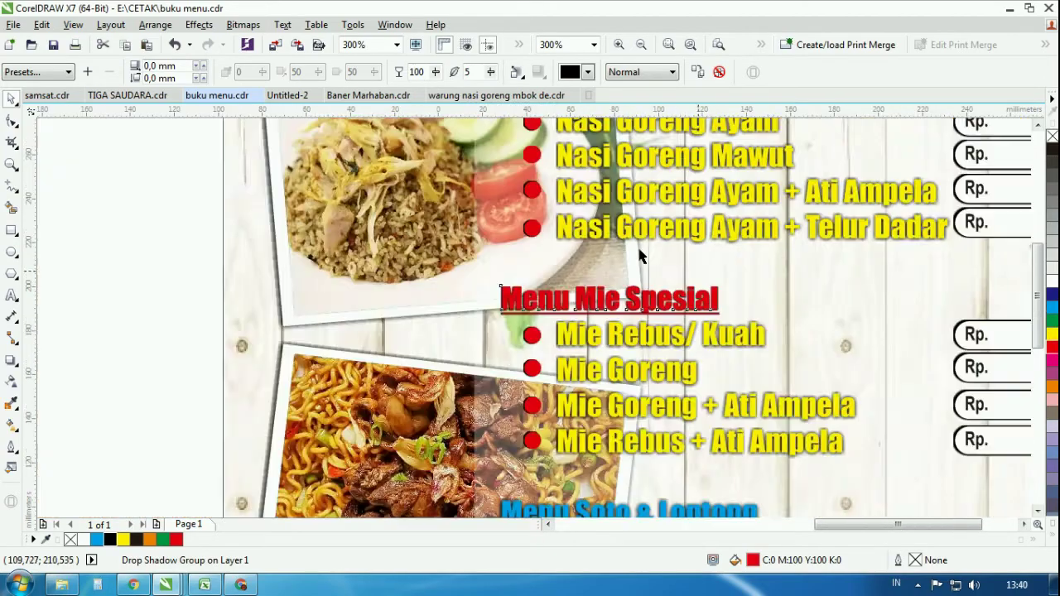
Step: Set the Menu Soto & Lontong heading's drop shadow feathering to 5 and fill the heading with red
{"action": "scroll", "coordinate": [776, 350], "scroll_direction": "up", "scroll_amount": 4}
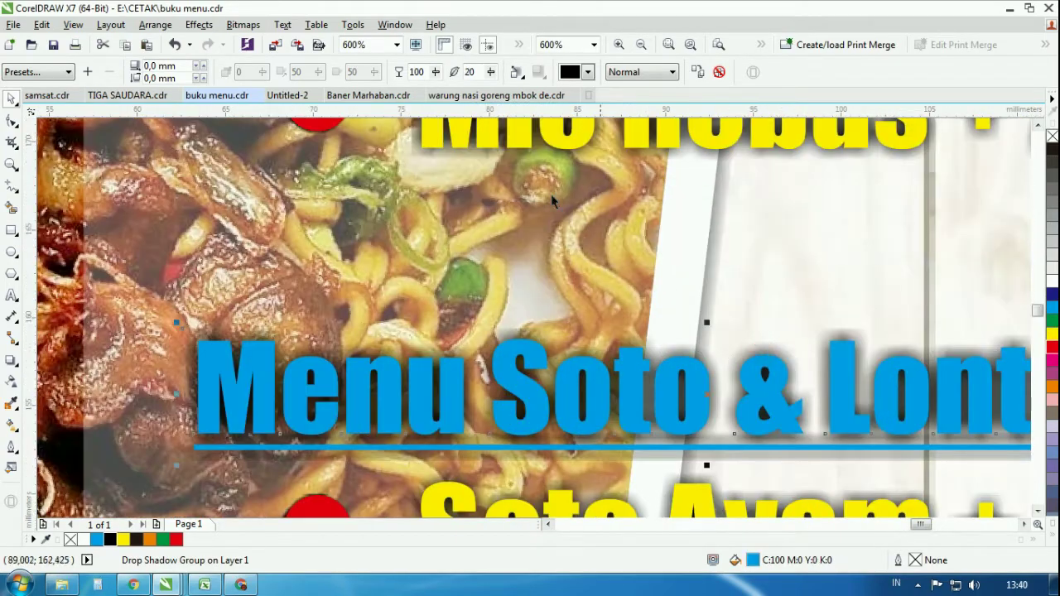
{"action": "left_click_drag", "start_coordinate": [482, 72], "coordinate": [434, 73]}
{"action": "type", "text": "5"}
{"action": "key", "text": "Return"}
{"action": "left_click", "coordinate": [1052, 346]}
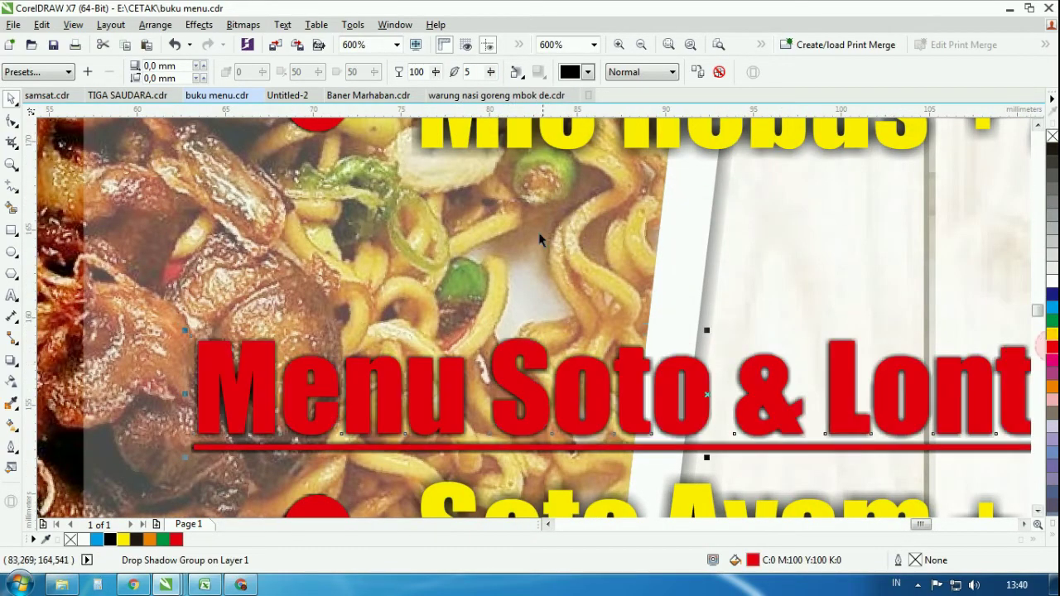
Step: Try navy blue, orange and white fills on the Menu Soto & Lontong heading
{"action": "scroll", "coordinate": [539, 240], "scroll_direction": "down", "scroll_amount": 3}
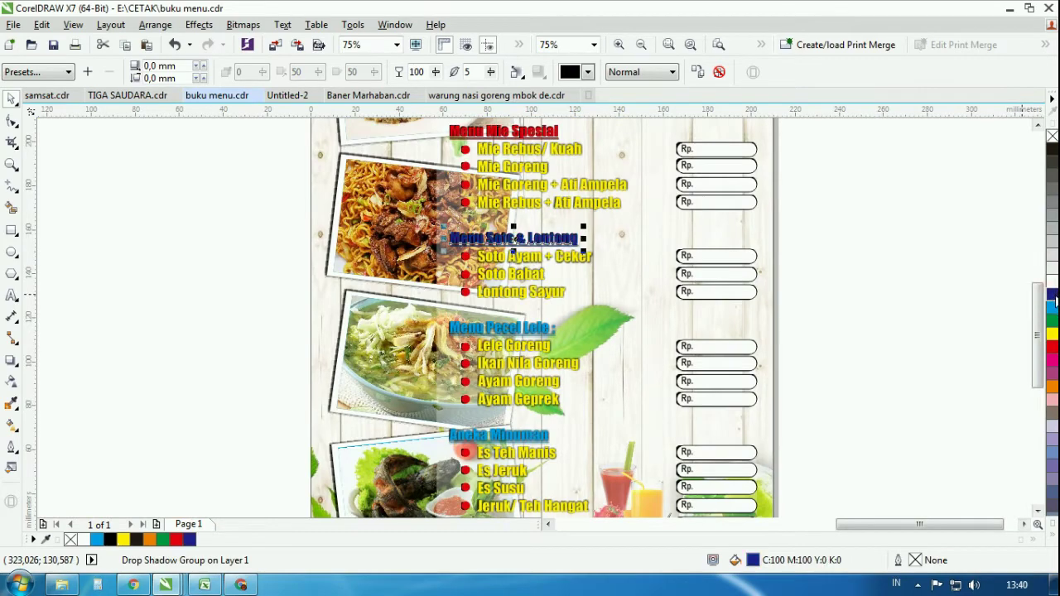
{"action": "left_click", "coordinate": [1053, 387]}
{"action": "left_click", "coordinate": [1051, 280]}
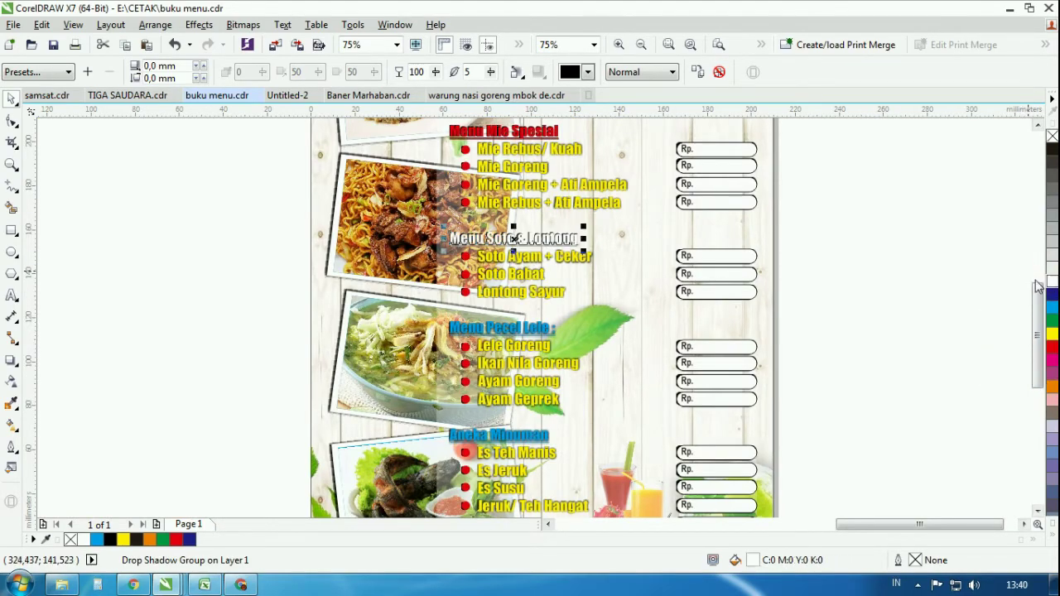
Step: Give the Menu Soto & Lontong heading a black outline 0.2 mm wide
{"action": "scroll", "coordinate": [507, 227], "scroll_direction": "up", "scroll_amount": 3}
{"action": "scroll", "coordinate": [406, 265], "scroll_direction": "down", "scroll_amount": 1}
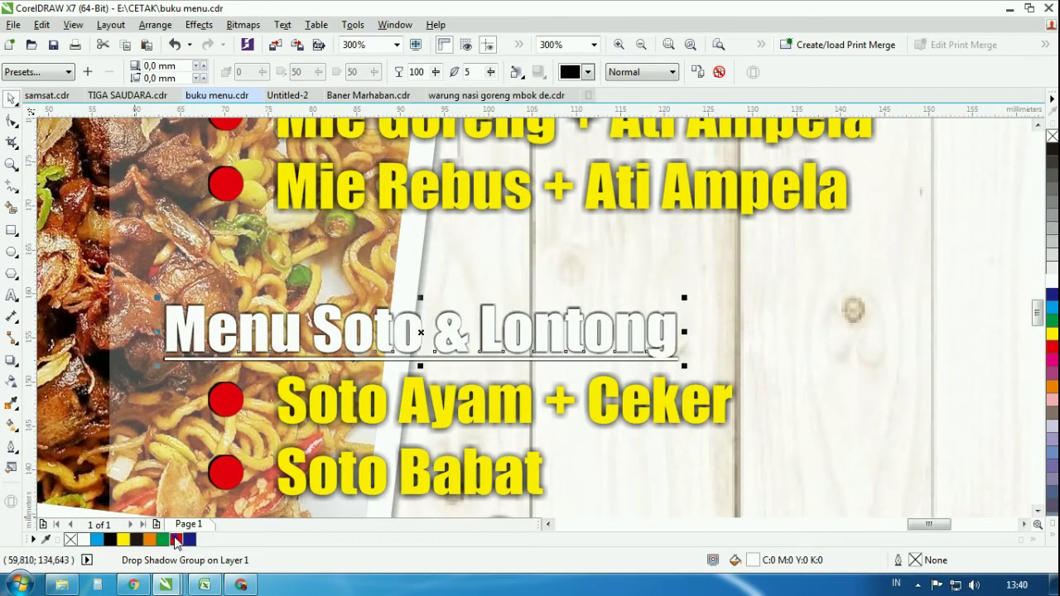
{"action": "right_click", "coordinate": [176, 543]}
{"action": "right_click", "coordinate": [111, 540]}
{"action": "key", "text": "F12"}
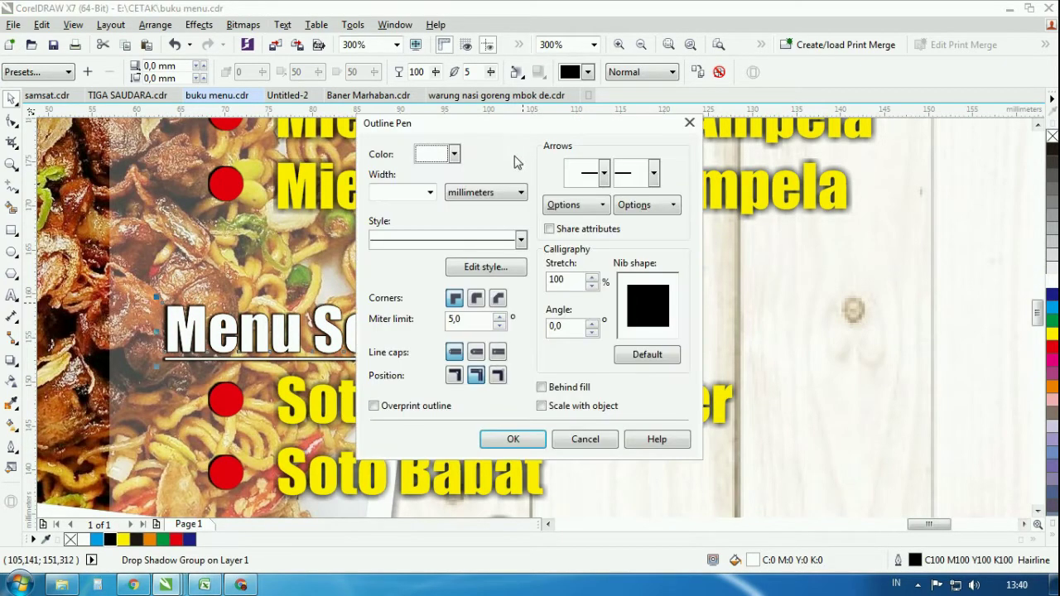
{"action": "left_click", "coordinate": [430, 192]}
{"action": "left_click", "coordinate": [398, 241]}
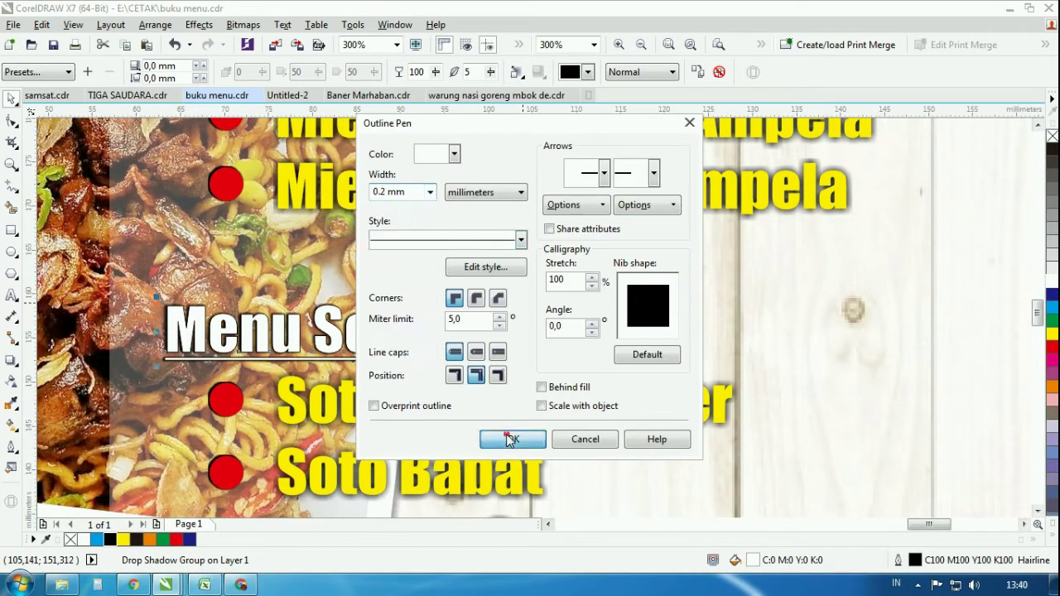
{"action": "left_click", "coordinate": [507, 439]}
{"action": "key", "text": "F3"}
{"action": "key", "text": "F3"}
{"action": "key", "text": "shift+F2"}
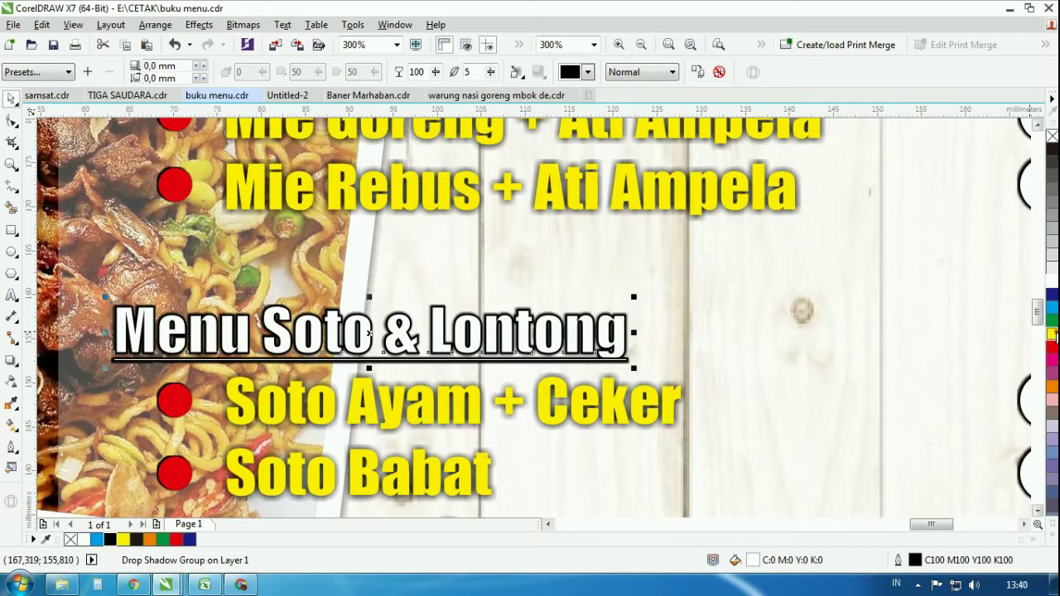
Step: Set the Menu Soto & Lontong outline to sit behind the fill and scale with the object, and fill the heading with red
{"action": "left_click", "coordinate": [1054, 334]}
{"action": "key", "text": "F12"}
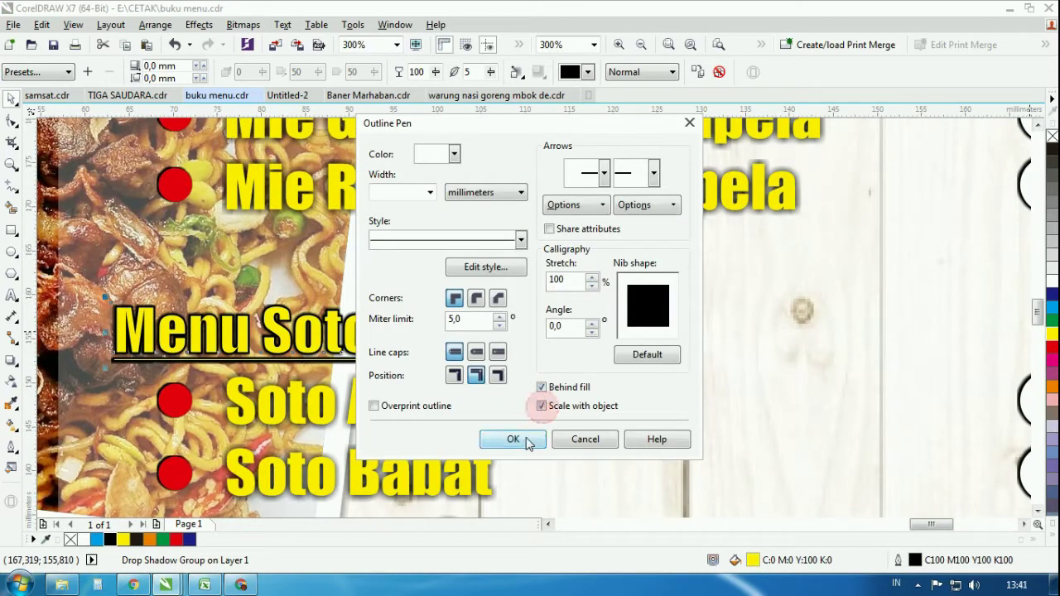
{"action": "left_click", "coordinate": [530, 439]}
{"action": "scroll", "coordinate": [643, 345], "scroll_direction": "down", "scroll_amount": 2}
{"action": "scroll", "coordinate": [644, 344], "scroll_direction": "up", "scroll_amount": 1}
{"action": "left_click", "coordinate": [1053, 347]}
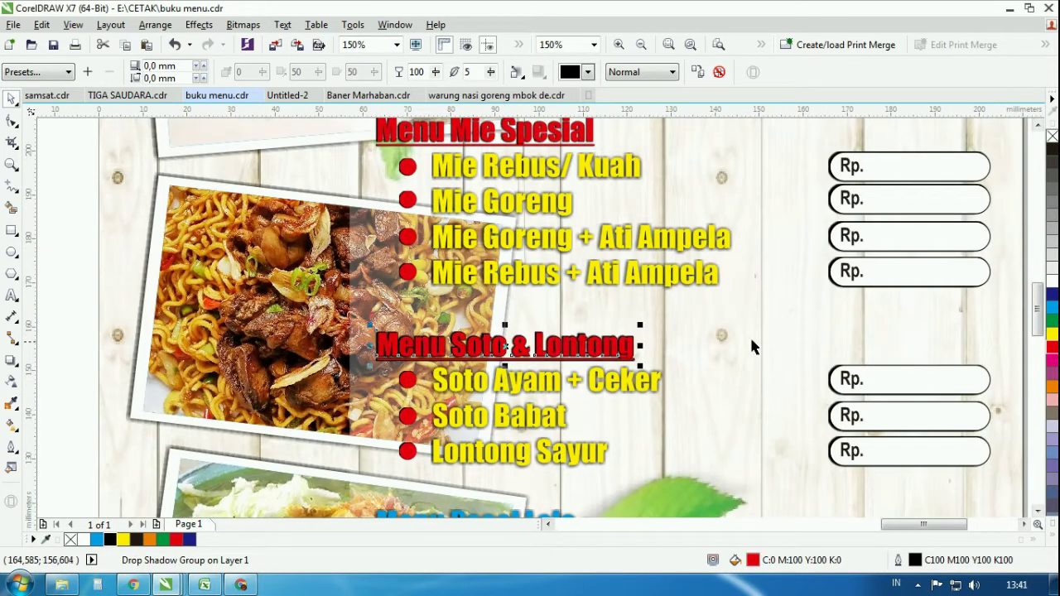
Step: Give the Menu Mie Spesial heading a 0.2 mm black outline placed behind the fill and scaling with the object
{"action": "left_click", "coordinate": [542, 148]}
{"action": "key", "text": "F12"}
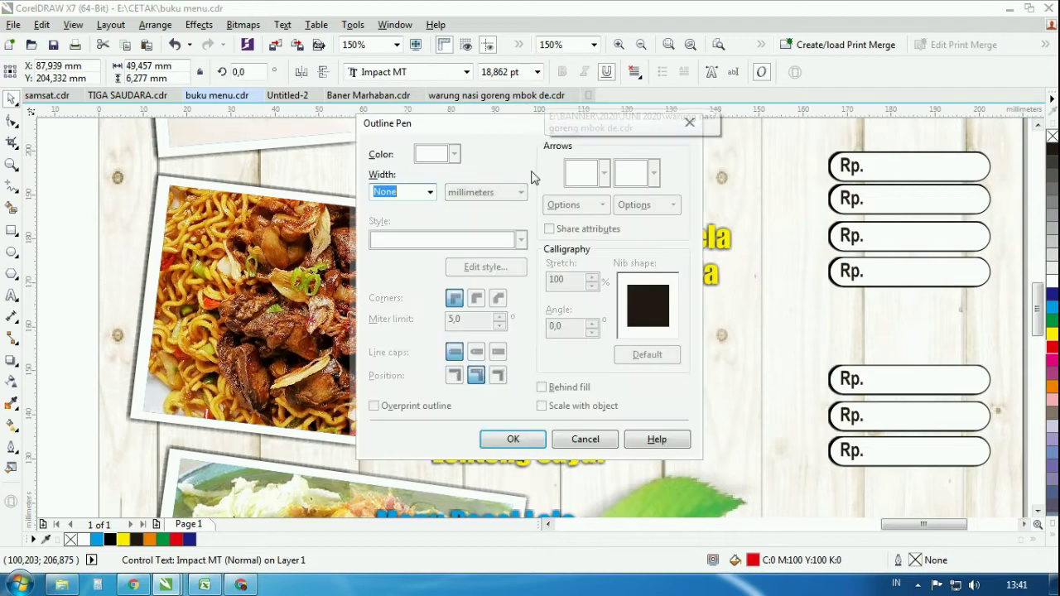
{"action": "left_click", "coordinate": [428, 191]}
{"action": "left_click", "coordinate": [386, 201]}
{"action": "left_click", "coordinate": [542, 406]}
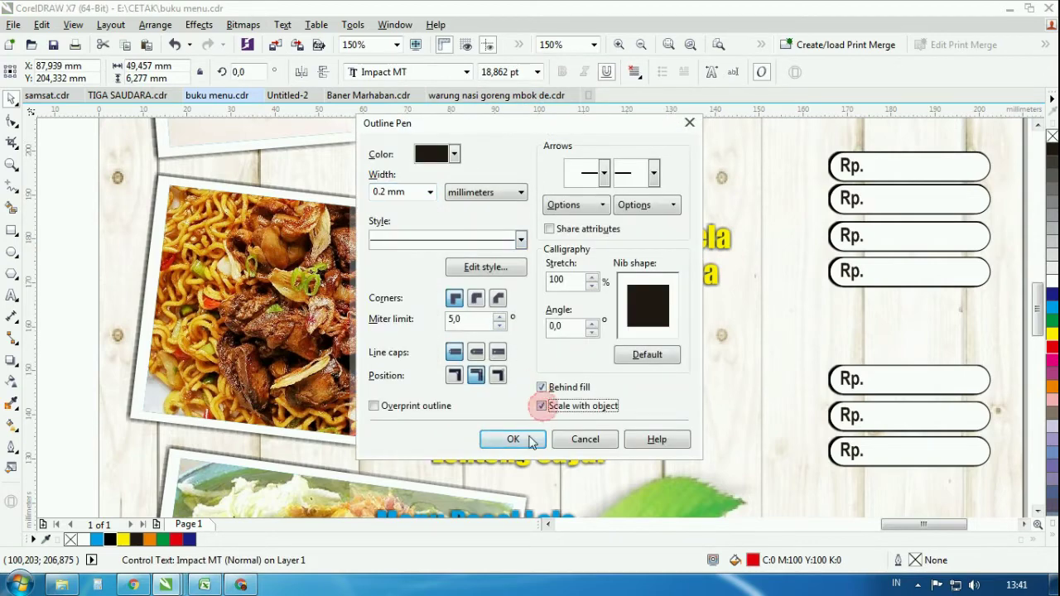
{"action": "left_click", "coordinate": [513, 439]}
{"action": "key", "text": "shift+F4"}
Step: Give the Menu Nasi Goreng heading a 0.2 mm black outline placed behind the fill
{"action": "scroll", "coordinate": [467, 312], "scroll_direction": "up", "scroll_amount": 5}
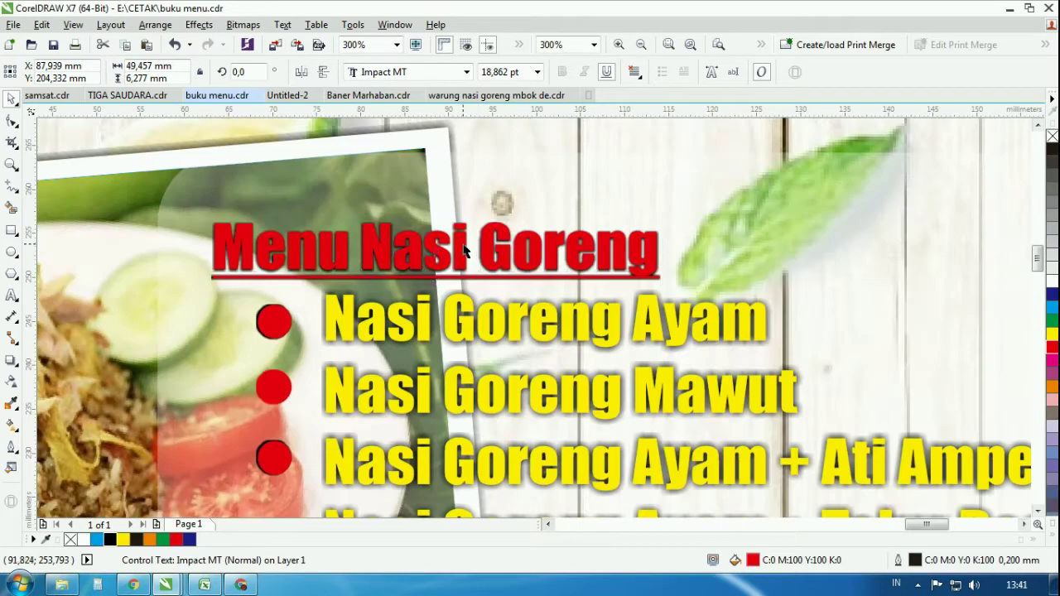
{"action": "left_click", "coordinate": [464, 248]}
{"action": "key", "text": "F12"}
{"action": "left_click", "coordinate": [429, 191]}
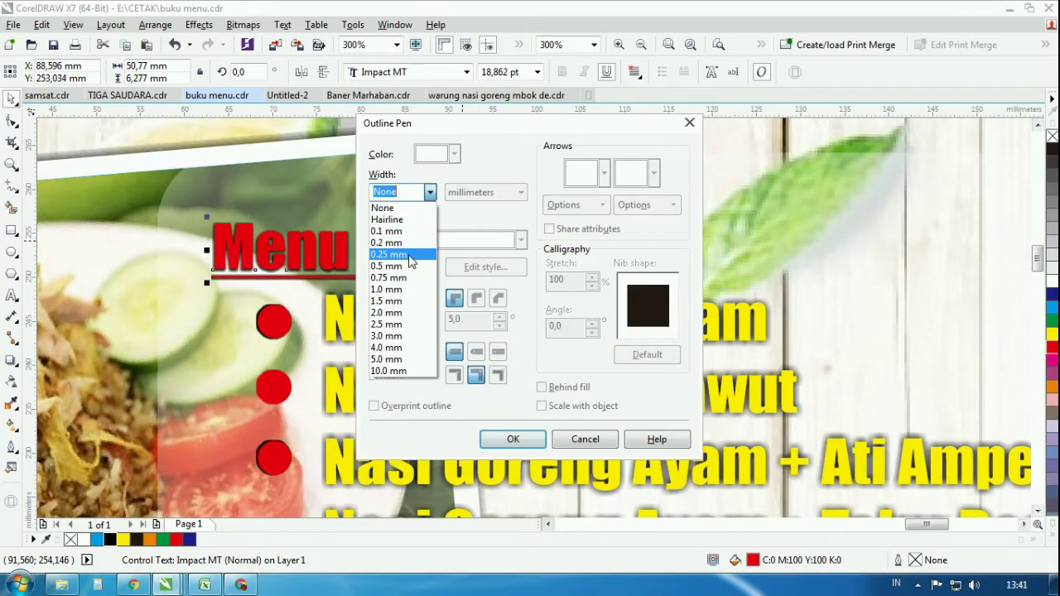
{"action": "left_click", "coordinate": [405, 245]}
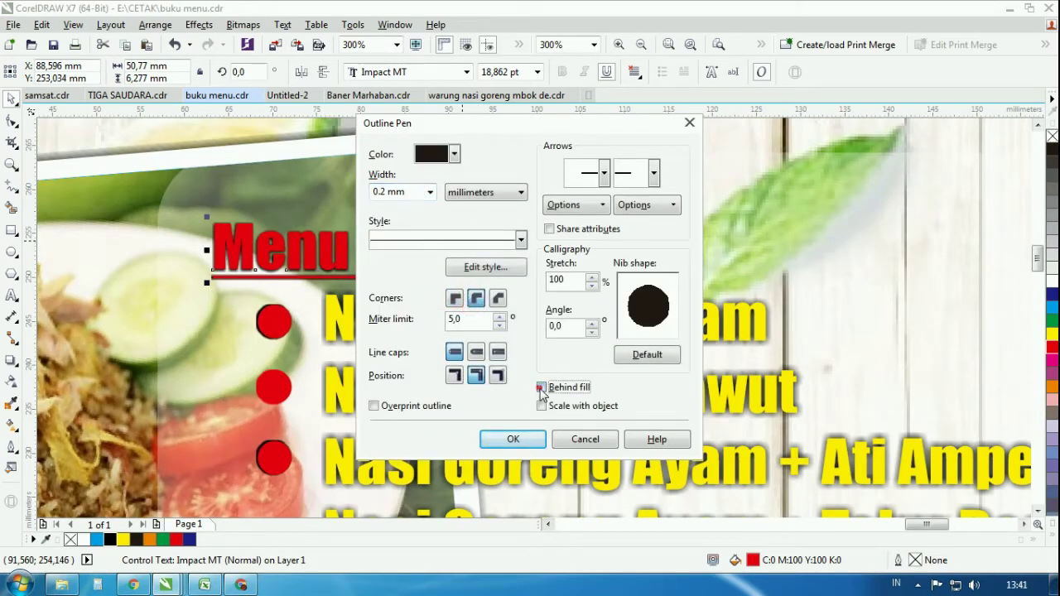
{"action": "left_click", "coordinate": [541, 388]}
{"action": "left_click", "coordinate": [513, 439]}
{"action": "scroll", "coordinate": [621, 241], "scroll_direction": "down", "scroll_amount": 4}
{"action": "scroll", "coordinate": [772, 312], "scroll_direction": "up", "scroll_amount": 1}
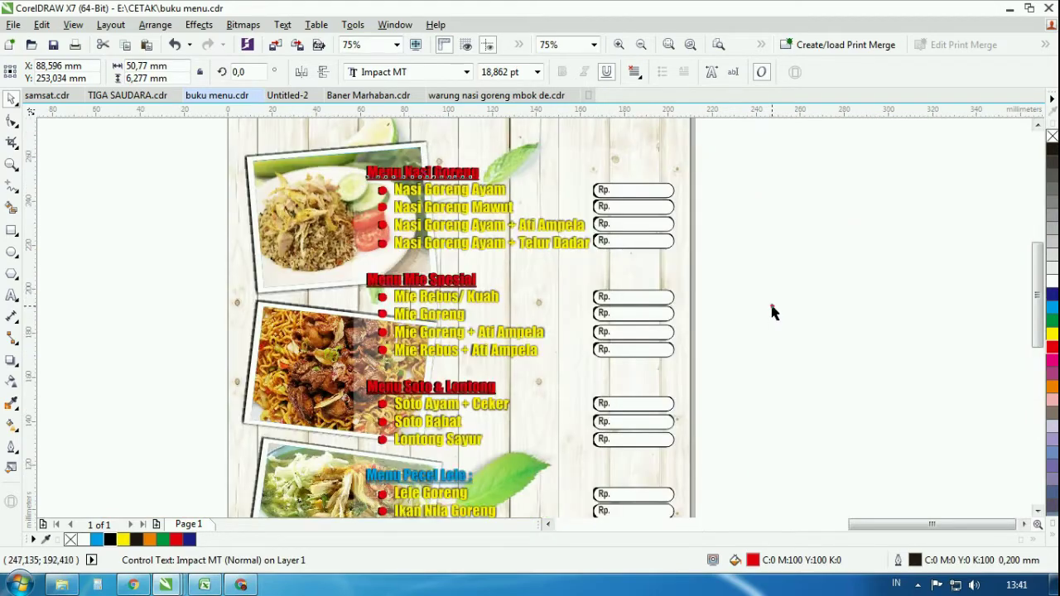
{"action": "left_click", "coordinate": [772, 310]}
Step: Give the Menu Pecel Lele heading a 0.2 mm black outline placed behind the fill
{"action": "scroll", "coordinate": [571, 249], "scroll_direction": "down", "scroll_amount": 1}
{"action": "scroll", "coordinate": [499, 343], "scroll_direction": "up", "scroll_amount": 2}
{"action": "left_click", "coordinate": [506, 298]}
{"action": "scroll", "coordinate": [505, 297], "scroll_direction": "down", "scroll_amount": 1}
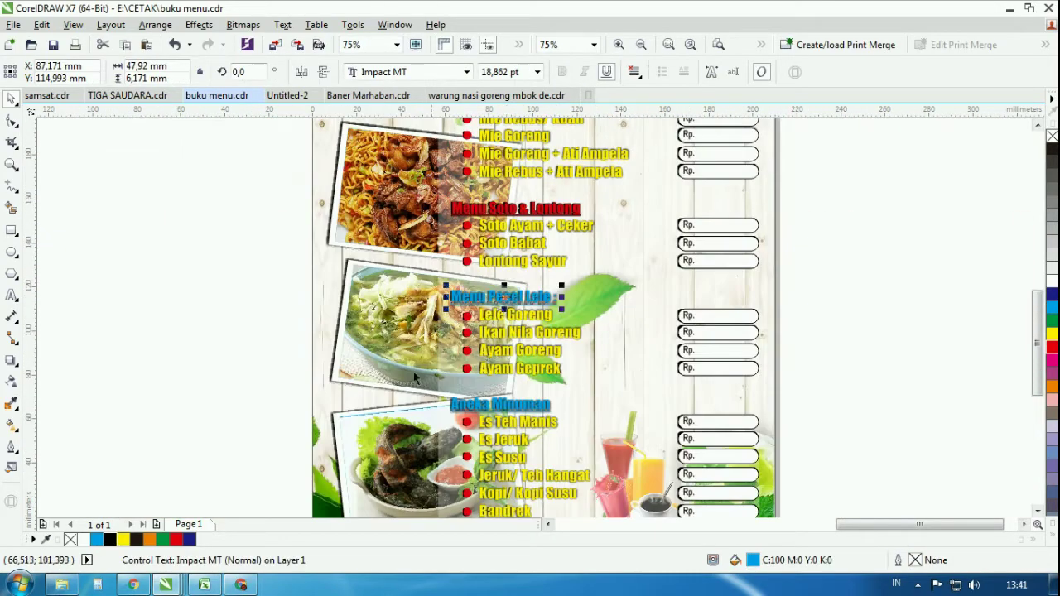
{"action": "right_click", "coordinate": [110, 540]}
{"action": "scroll", "coordinate": [555, 288], "scroll_direction": "up", "scroll_amount": 1}
{"action": "key", "text": "F12"}
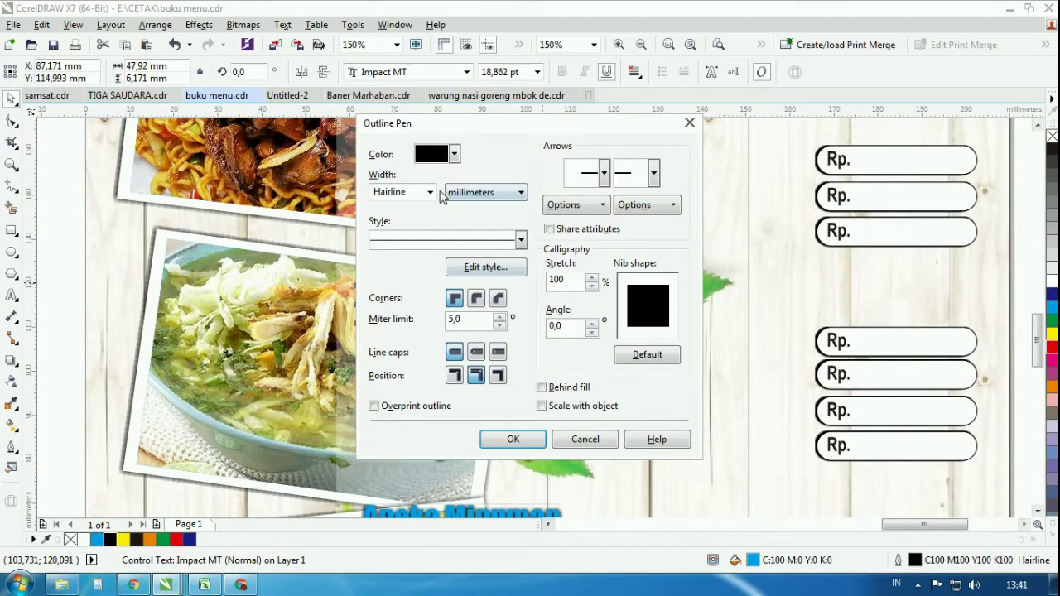
{"action": "left_click", "coordinate": [432, 192]}
{"action": "left_click", "coordinate": [397, 239]}
{"action": "left_click", "coordinate": [542, 387]}
{"action": "left_click", "coordinate": [513, 439]}
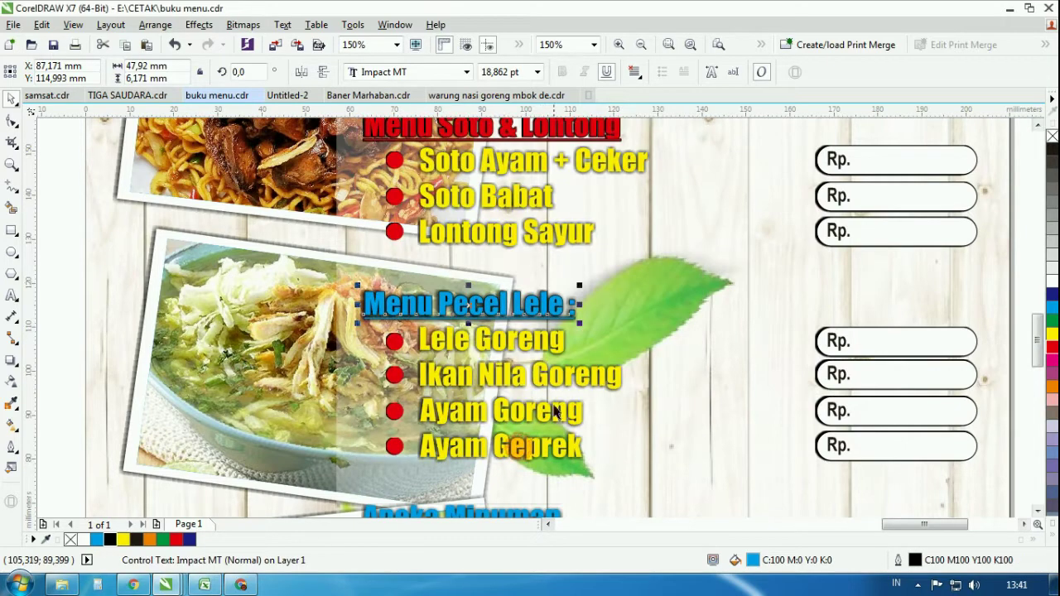
Step: Fill the Menu Pecel Lele heading with red
{"action": "scroll", "coordinate": [557, 412], "scroll_direction": "down", "scroll_amount": 2}
{"action": "scroll", "coordinate": [571, 282], "scroll_direction": "up", "scroll_amount": 1}
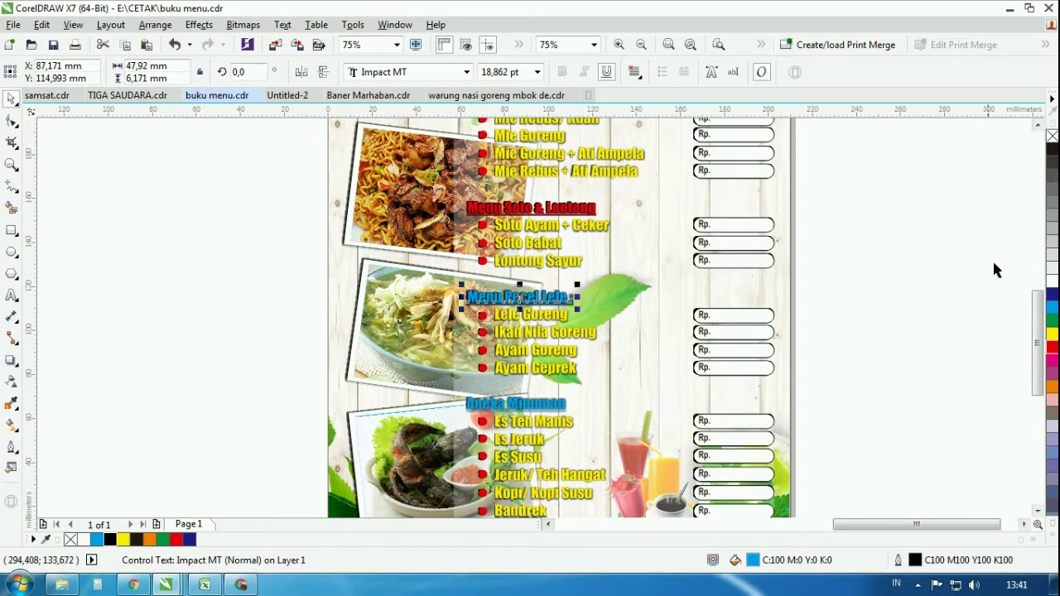
{"action": "left_click", "coordinate": [1049, 282]}
{"action": "scroll", "coordinate": [548, 304], "scroll_direction": "up", "scroll_amount": 1}
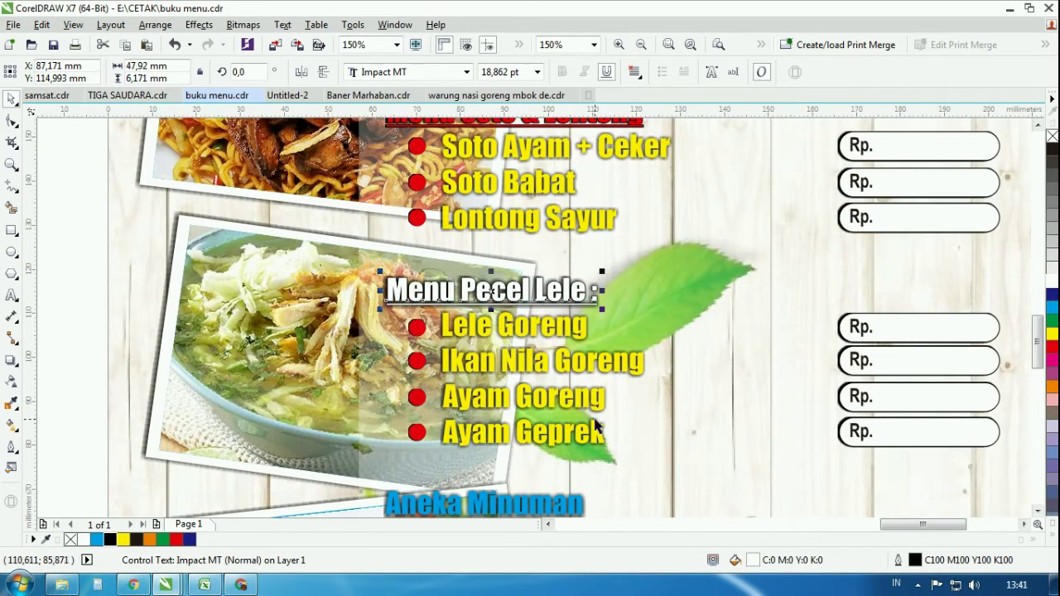
{"action": "left_click", "coordinate": [174, 545]}
{"action": "scroll", "coordinate": [613, 207], "scroll_direction": "down", "scroll_amount": 2}
{"action": "left_click", "coordinate": [796, 248]}
Step: Fill the Aneka Minuman heading with red and give it a 0.2 mm black outline behind the fill that scales with the object
{"action": "scroll", "coordinate": [578, 284], "scroll_direction": "up", "scroll_amount": 2}
{"action": "left_click", "coordinate": [576, 284]}
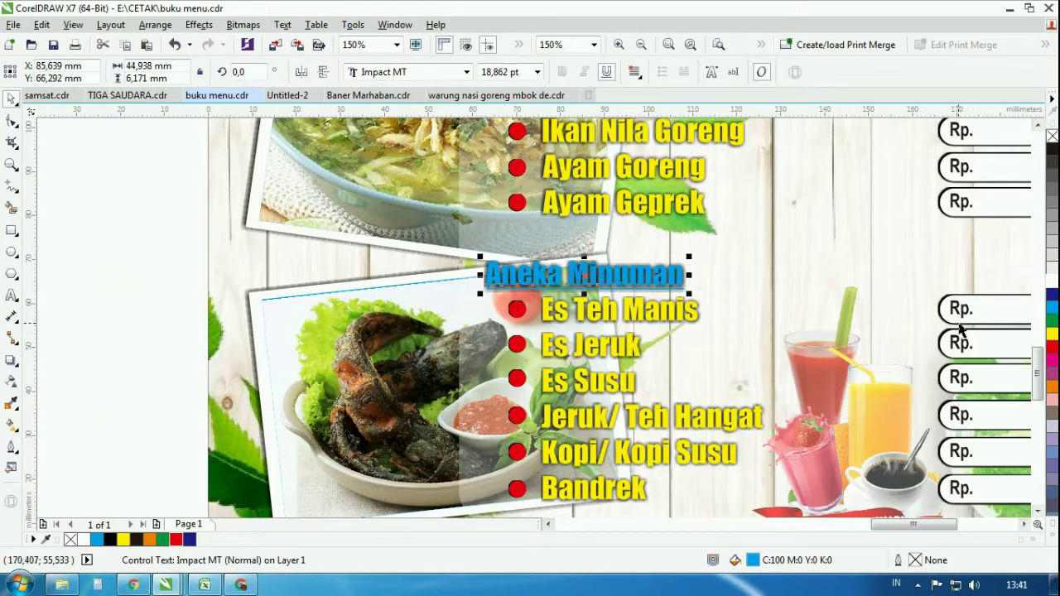
{"action": "left_click", "coordinate": [1053, 349]}
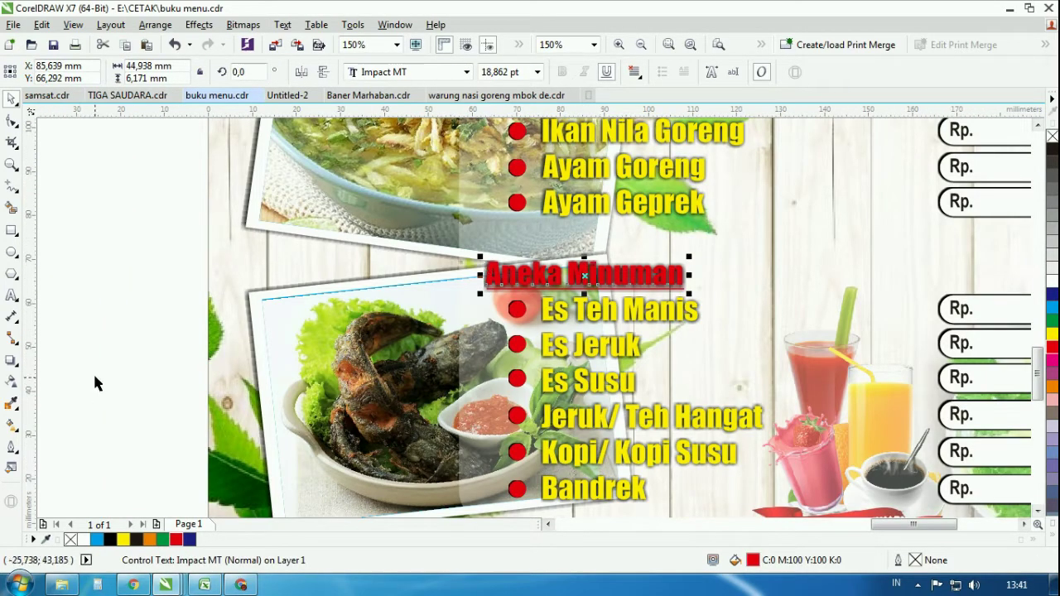
{"action": "key", "text": "F12"}
{"action": "left_click", "coordinate": [430, 192]}
{"action": "left_click", "coordinate": [403, 241]}
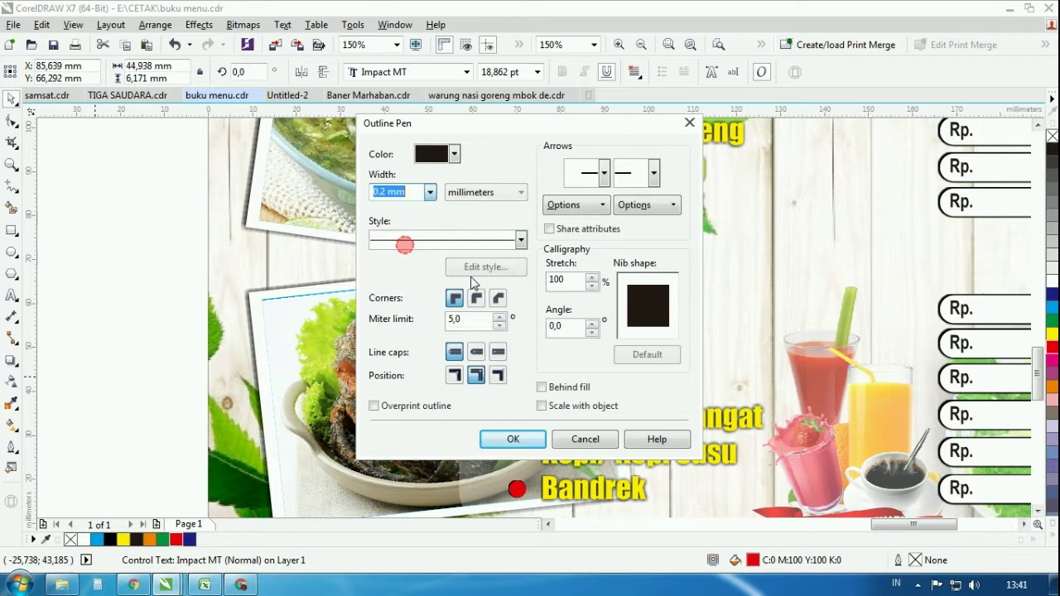
{"action": "left_click", "coordinate": [553, 387]}
{"action": "left_click", "coordinate": [553, 405]}
{"action": "left_click", "coordinate": [512, 439]}
{"action": "scroll", "coordinate": [716, 323], "scroll_direction": "down", "scroll_amount": 2}
{"action": "left_click", "coordinate": [681, 305]}
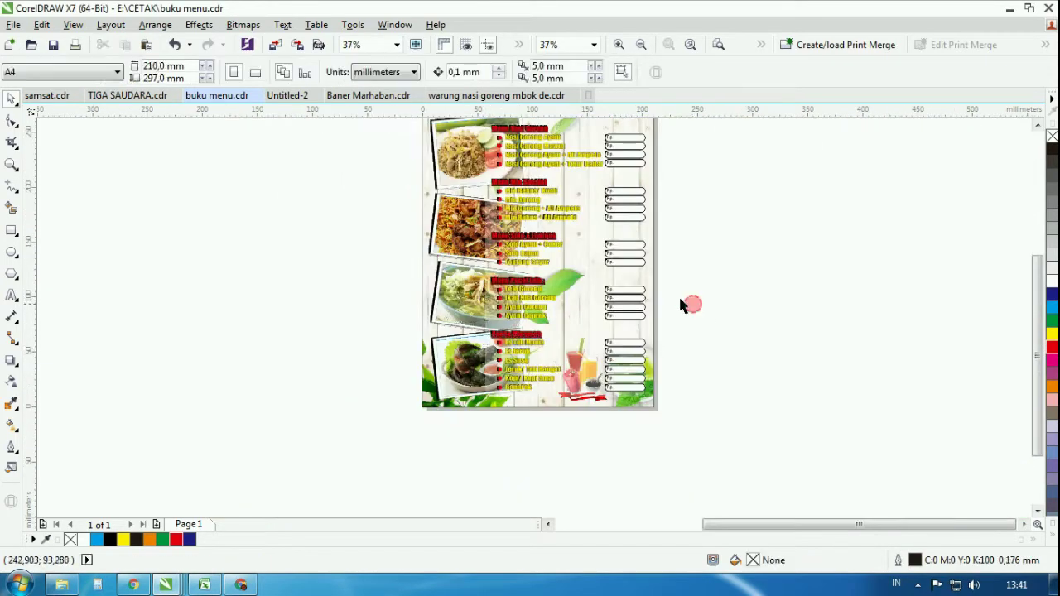
Step: Move the whole Waroeng Nasi Goreng Mbok Dhe logo next to the menu page's left edge
{"action": "scroll", "coordinate": [539, 265], "scroll_direction": "up", "scroll_amount": 2}
{"action": "scroll", "coordinate": [537, 193], "scroll_direction": "down", "scroll_amount": 4}
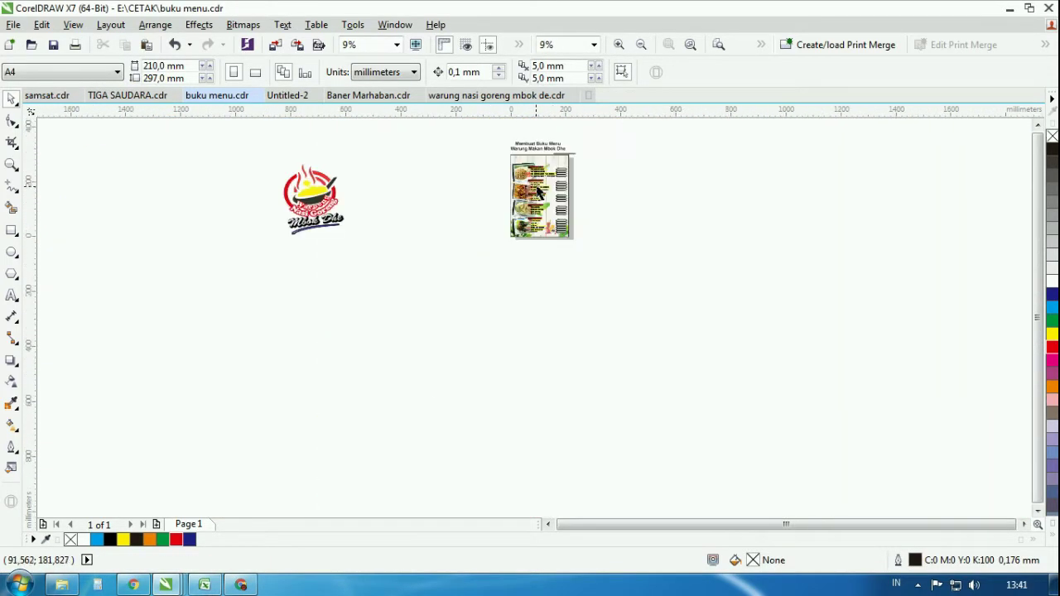
{"action": "scroll", "coordinate": [538, 192], "scroll_direction": "up", "scroll_amount": 3}
{"action": "scroll", "coordinate": [254, 252], "scroll_direction": "down", "scroll_amount": 1}
{"action": "scroll", "coordinate": [148, 245], "scroll_direction": "down", "scroll_amount": 2}
{"action": "left_click", "coordinate": [108, 273]}
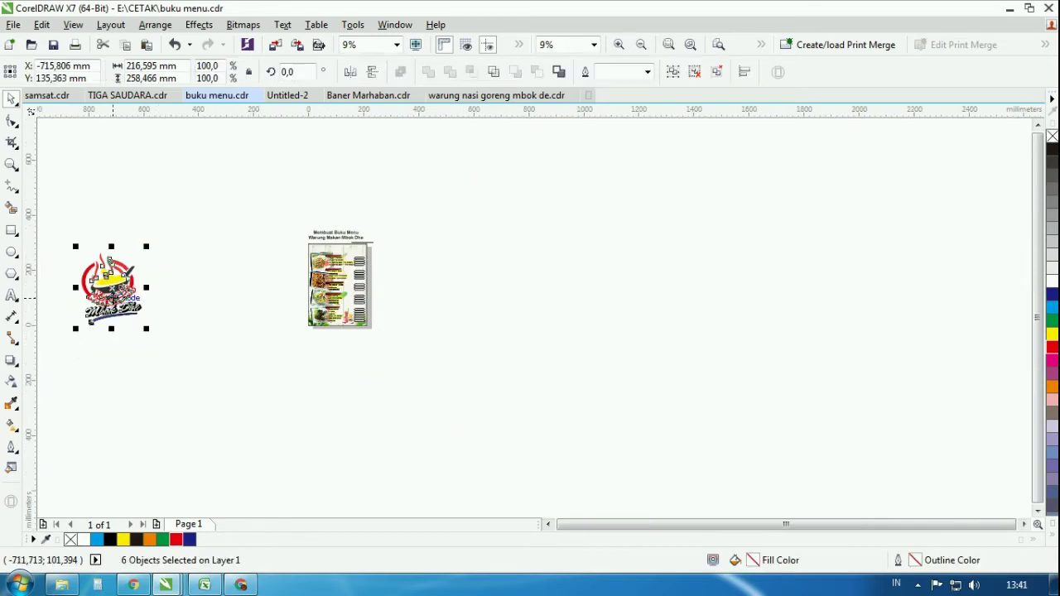
{"action": "left_click_drag", "start_coordinate": [108, 264], "coordinate": [275, 236]}
{"action": "scroll", "coordinate": [274, 237], "scroll_direction": "up", "scroll_amount": 3}
{"action": "scroll", "coordinate": [497, 489], "scroll_direction": "down", "scroll_amount": 1}
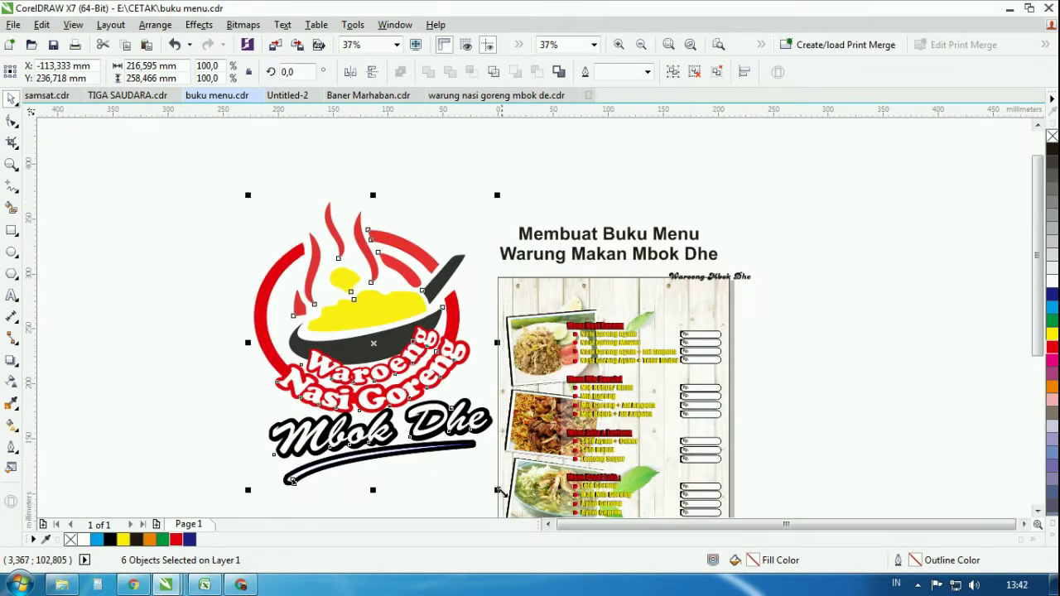
Step: Try to shrink the ungrouped logo to about 31 × 34 mm and place it near the page's upper-left corner
{"action": "left_click_drag", "start_coordinate": [501, 493], "coordinate": [420, 388]}
{"action": "left_click_drag", "start_coordinate": [376, 344], "coordinate": [582, 305]}
{"action": "scroll", "coordinate": [585, 275], "scroll_direction": "up", "scroll_amount": 2}
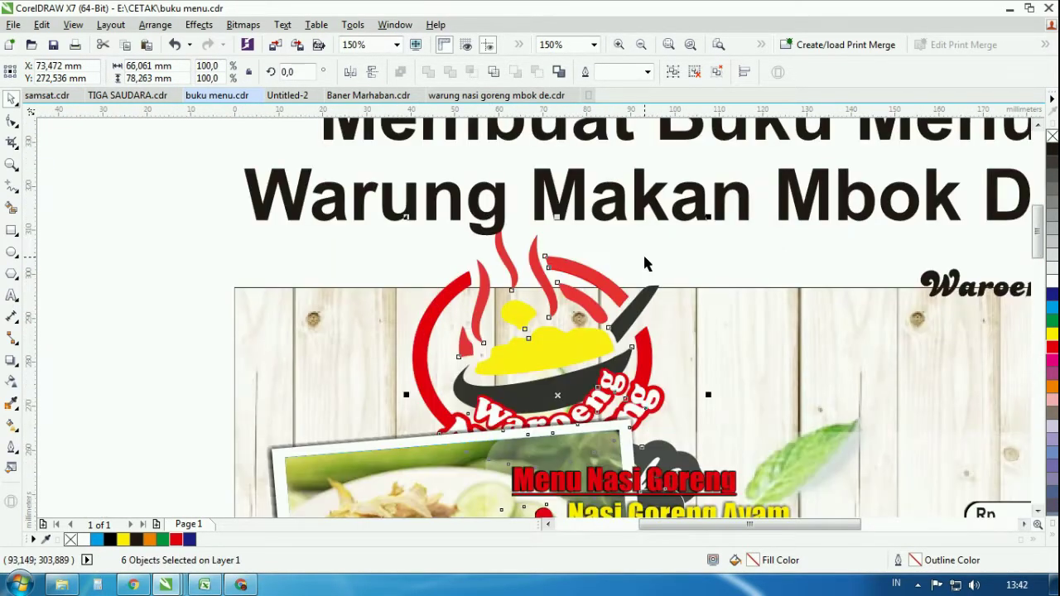
{"action": "left_click_drag", "start_coordinate": [706, 222], "coordinate": [627, 323]}
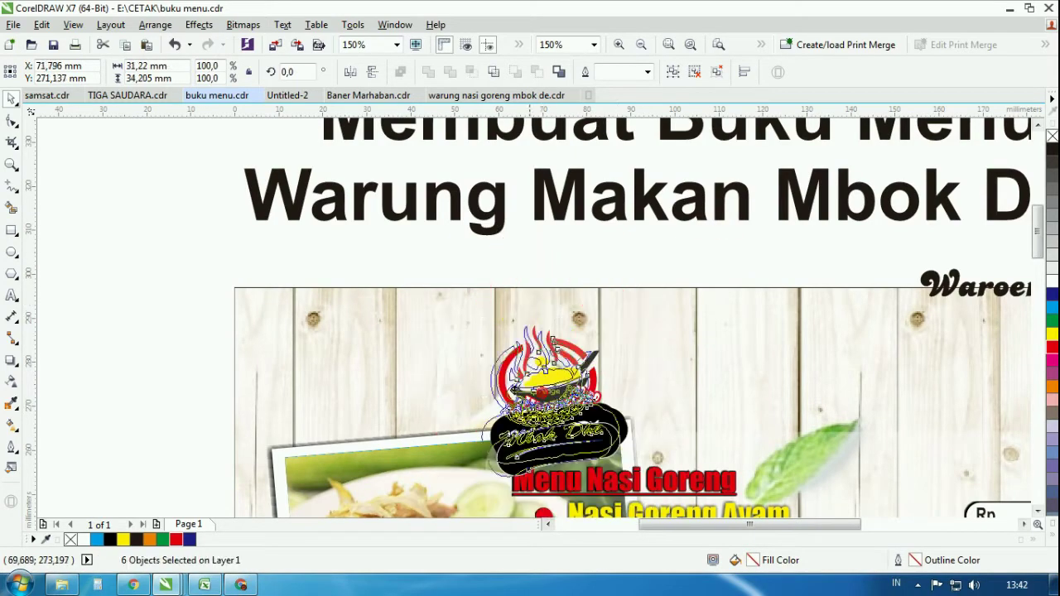
{"action": "left_click_drag", "start_coordinate": [530, 392], "coordinate": [318, 368]}
Step: Undo the logo's resizing and its placement on the page
{"action": "key", "text": "ctrl+z"}
{"action": "key", "text": "ctrl+z"}
{"action": "scroll", "coordinate": [434, 202], "scroll_direction": "down", "scroll_amount": 2}
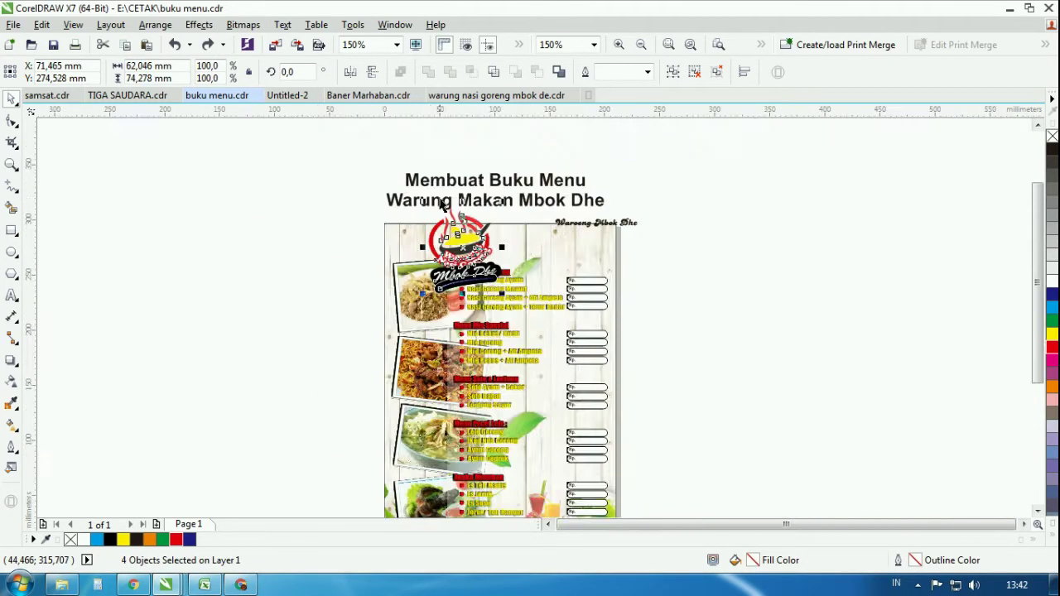
{"action": "key", "text": "ctrl+z"}
{"action": "key", "text": "ctrl+z"}
{"action": "left_click", "coordinate": [147, 378]}
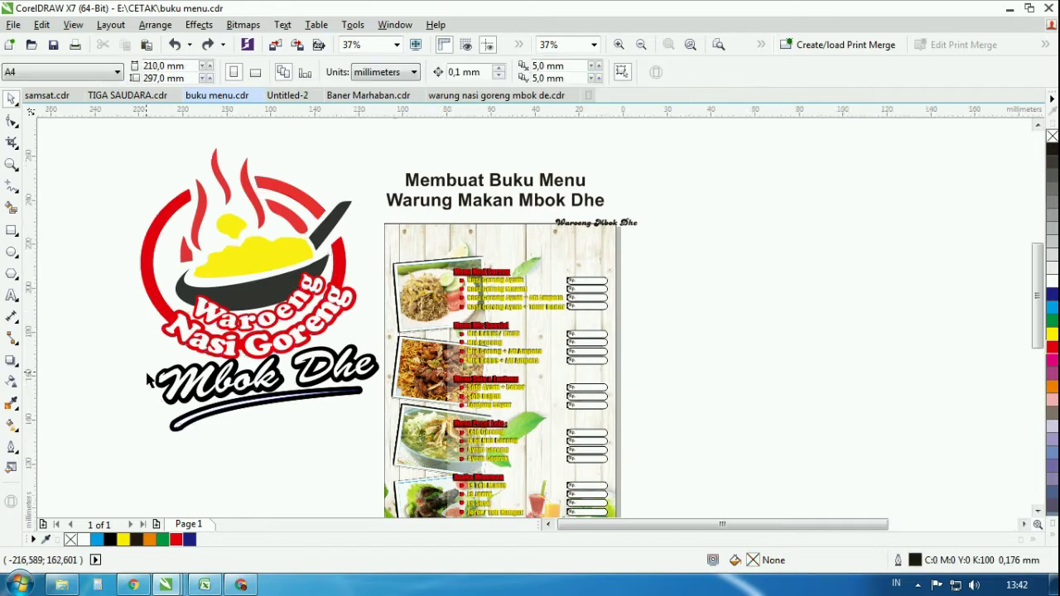
Step: Try to break apart and shift the logo's Mbok Dhe lettering, undoing the shift
{"action": "scroll", "coordinate": [147, 378], "scroll_direction": "up", "scroll_amount": 2}
{"action": "left_click", "coordinate": [267, 354]}
{"action": "key", "text": "ctrl+k"}
{"action": "left_click", "coordinate": [221, 362]}
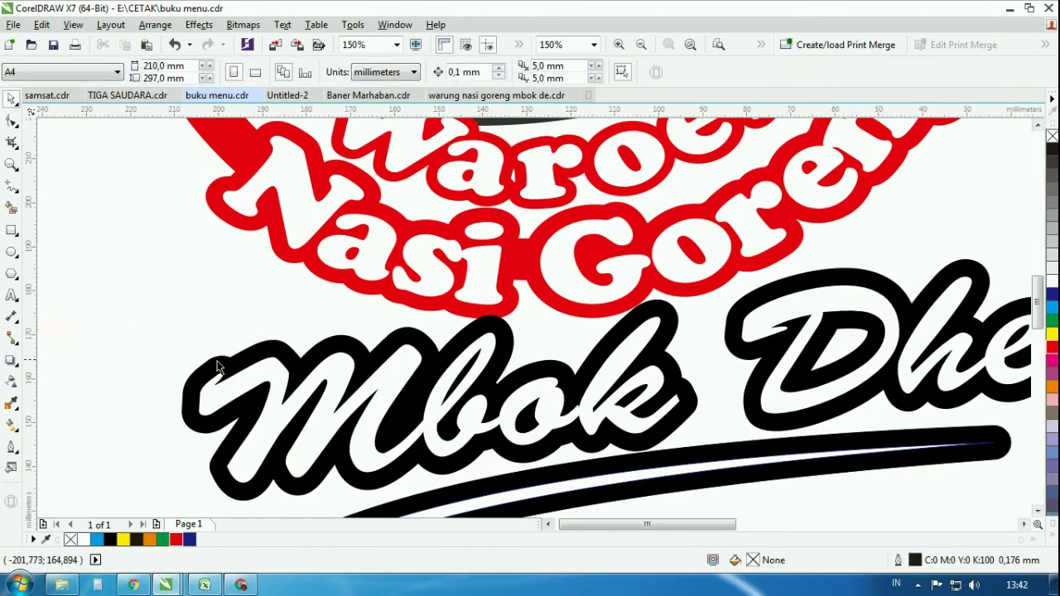
{"action": "right_click", "coordinate": [220, 362]}
{"action": "left_click", "coordinate": [195, 253]}
{"action": "left_click", "coordinate": [254, 345]}
{"action": "left_click_drag", "start_coordinate": [254, 348], "coordinate": [255, 307]}
{"action": "key", "text": "ctrl+z"}
{"action": "scroll", "coordinate": [198, 275], "scroll_direction": "down", "scroll_amount": 1}
Step: Examine the logo's Mbok Dhe lettering, red ring and curved wordmark, and the object commands available for them
{"action": "left_click", "coordinate": [297, 340]}
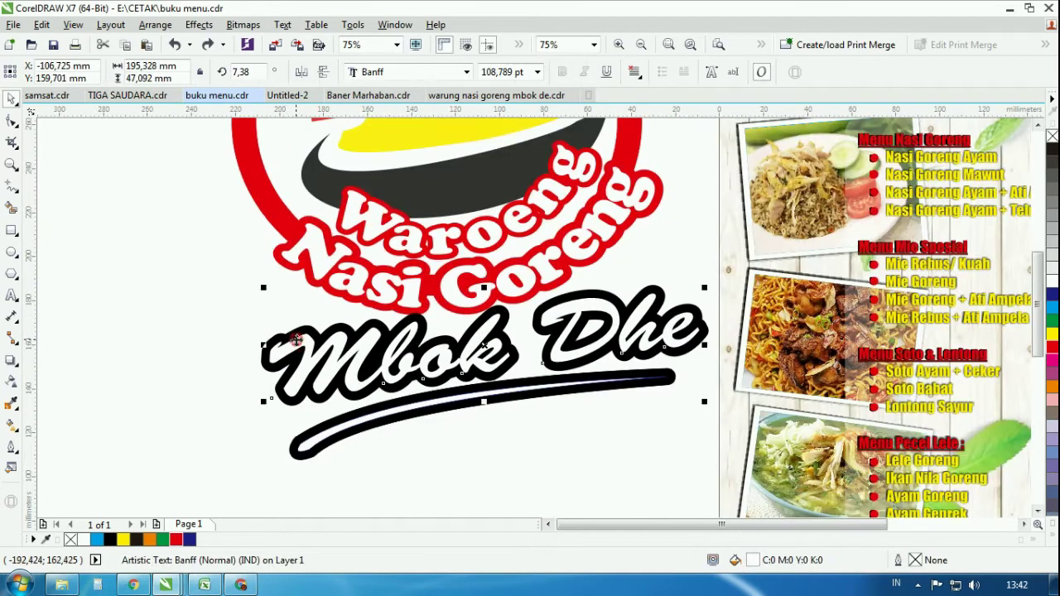
{"action": "right_click", "coordinate": [296, 339]}
{"action": "left_click", "coordinate": [356, 85]}
{"action": "left_click", "coordinate": [187, 214]}
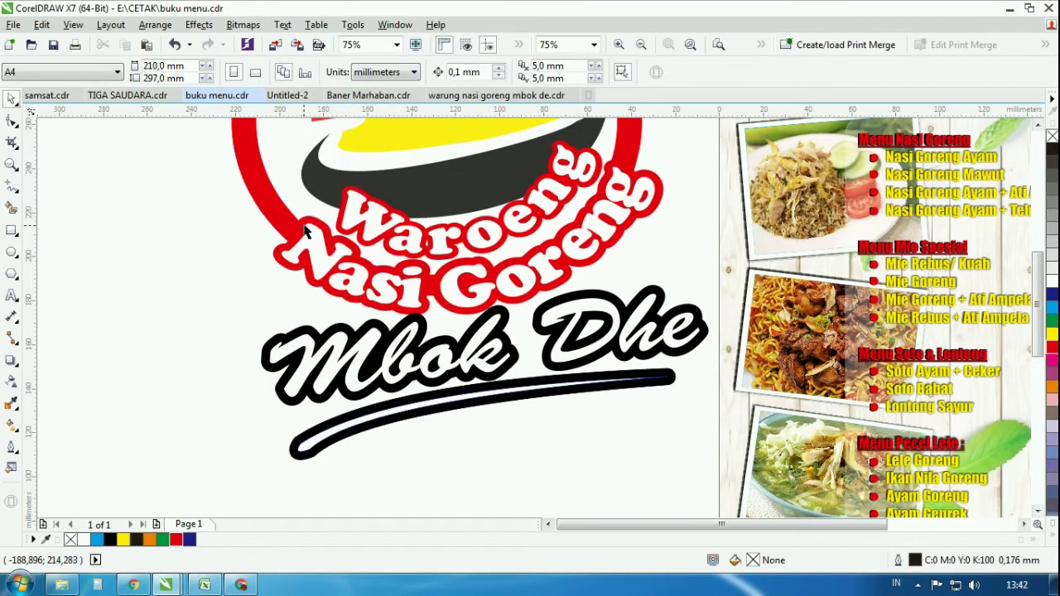
{"action": "left_click", "coordinate": [302, 219]}
{"action": "right_click", "coordinate": [303, 220]}
{"action": "key", "text": "Escape"}
{"action": "left_click", "coordinate": [256, 249]}
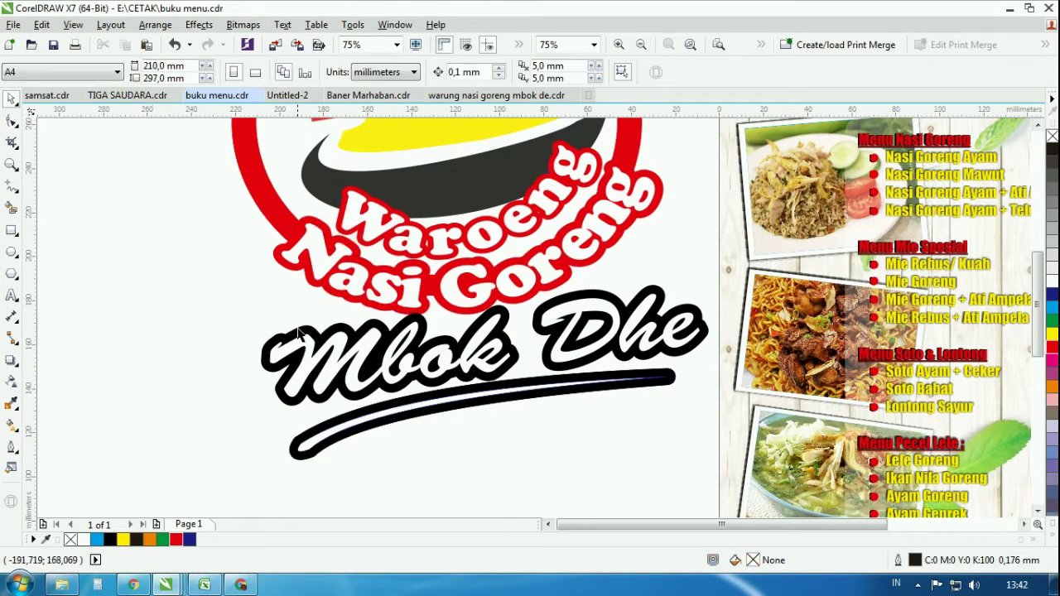
{"action": "left_click", "coordinate": [296, 327]}
{"action": "right_click", "coordinate": [296, 327]}
{"action": "key", "text": "Escape"}
{"action": "left_click", "coordinate": [385, 283]}
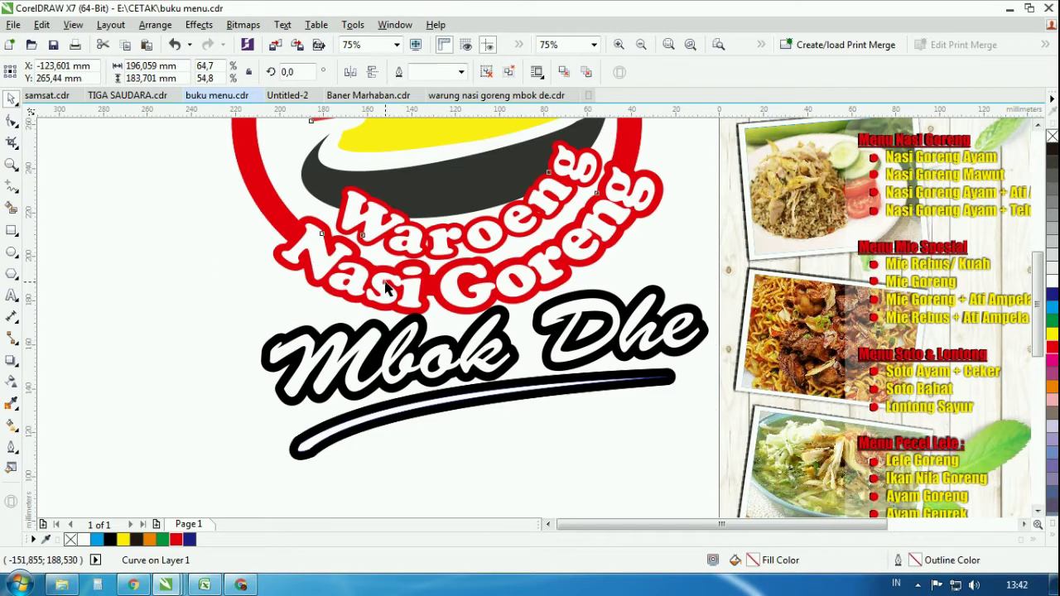
Step: Group the six parts of the logo and scale the group down to about 41 × 49 mm
{"action": "scroll", "coordinate": [385, 283], "scroll_direction": "down", "scroll_amount": 5}
{"action": "left_click", "coordinate": [310, 354]}
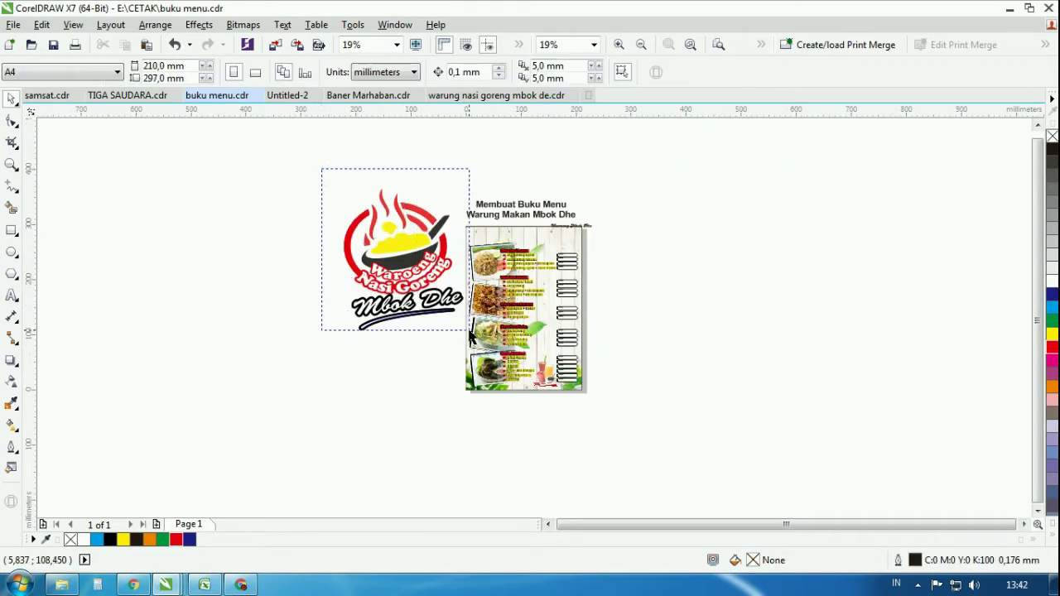
{"action": "left_click", "coordinate": [435, 213]}
{"action": "scroll", "coordinate": [435, 214], "scroll_direction": "up", "scroll_amount": 5}
{"action": "left_click_drag", "start_coordinate": [546, 135], "coordinate": [417, 263]}
{"action": "scroll", "coordinate": [434, 257], "scroll_direction": "down", "scroll_amount": 5}
{"action": "scroll", "coordinate": [417, 264], "scroll_direction": "up", "scroll_amount": 5}
Step: Place the logo in the page's upper-left corner and scale it to about 33 × 39 mm
{"action": "left_click_drag", "start_coordinate": [373, 303], "coordinate": [709, 209]}
{"action": "scroll", "coordinate": [604, 238], "scroll_direction": "down", "scroll_amount": 1}
{"action": "scroll", "coordinate": [735, 237], "scroll_direction": "up", "scroll_amount": 1}
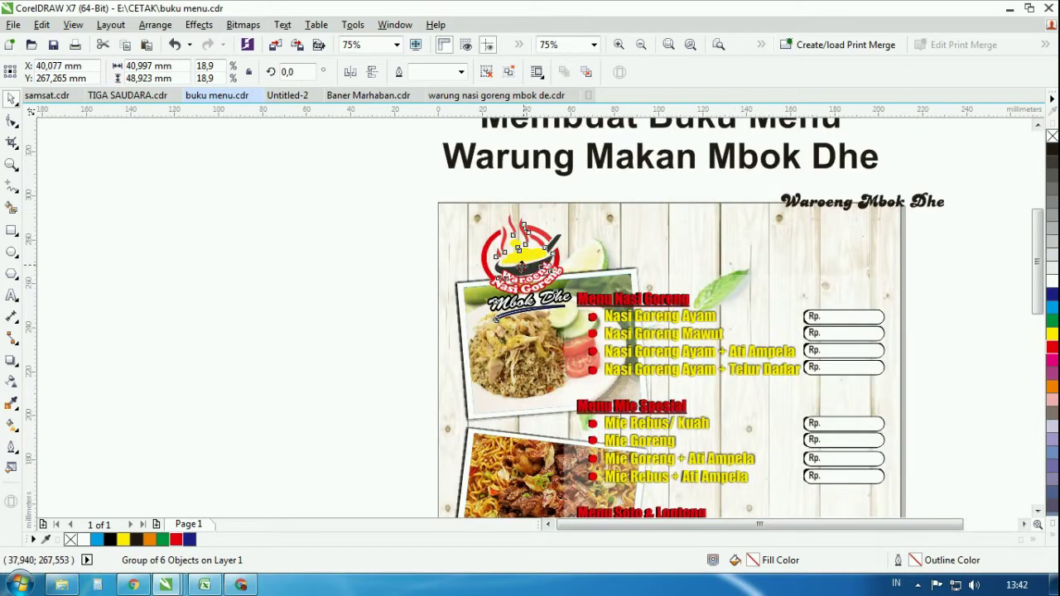
{"action": "left_click_drag", "start_coordinate": [522, 266], "coordinate": [495, 254]}
{"action": "scroll", "coordinate": [528, 266], "scroll_direction": "up", "scroll_amount": 1}
{"action": "scroll", "coordinate": [527, 266], "scroll_direction": "down", "scroll_amount": 1}
{"action": "left_click_drag", "start_coordinate": [550, 194], "coordinate": [532, 216]}
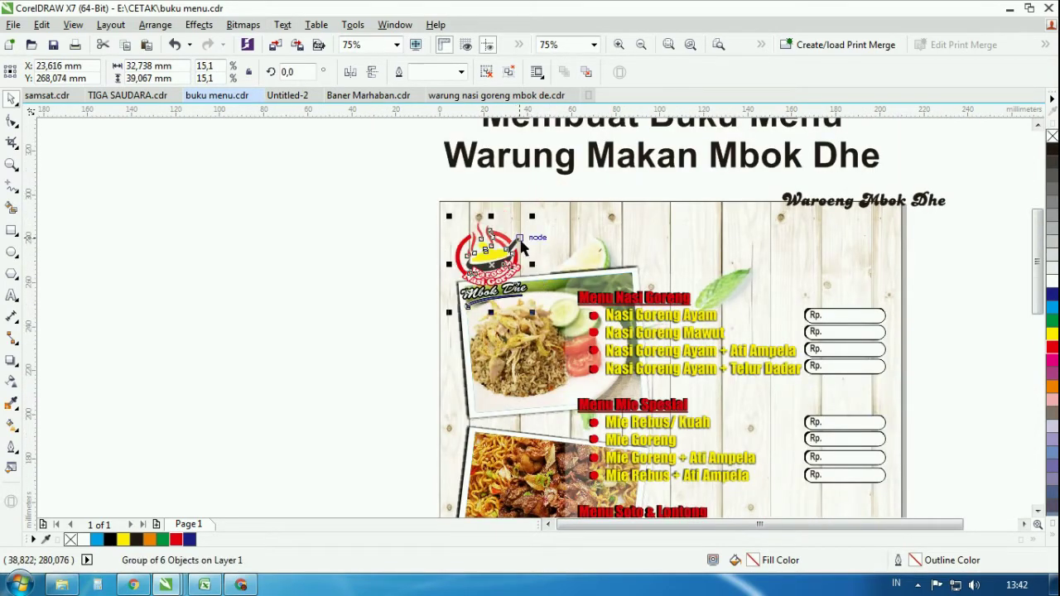
{"action": "scroll", "coordinate": [502, 261], "scroll_direction": "up", "scroll_amount": 1}
Step: Move the logo to the top centre of the page, just above the Menu Nasi Goreng section
{"action": "left_click_drag", "start_coordinate": [487, 269], "coordinate": [640, 232]}
{"action": "scroll", "coordinate": [500, 229], "scroll_direction": "down", "scroll_amount": 2}
{"action": "scroll", "coordinate": [538, 219], "scroll_direction": "up", "scroll_amount": 1}
{"action": "scroll", "coordinate": [746, 213], "scroll_direction": "up", "scroll_amount": 1}
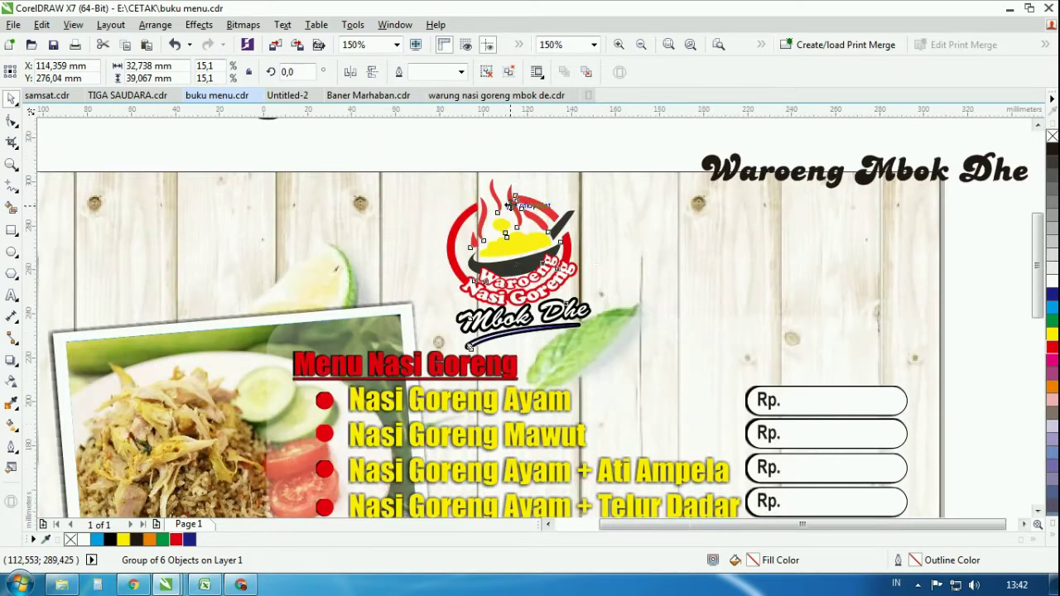
Step: Move the Waroeng Mbok Dhe title beside the logo and break it into two lines after "Waroeng"
{"action": "scroll", "coordinate": [470, 346], "scroll_direction": "down", "scroll_amount": 1}
{"action": "left_click", "coordinate": [708, 183]}
{"action": "left_click_drag", "start_coordinate": [707, 183], "coordinate": [645, 226]}
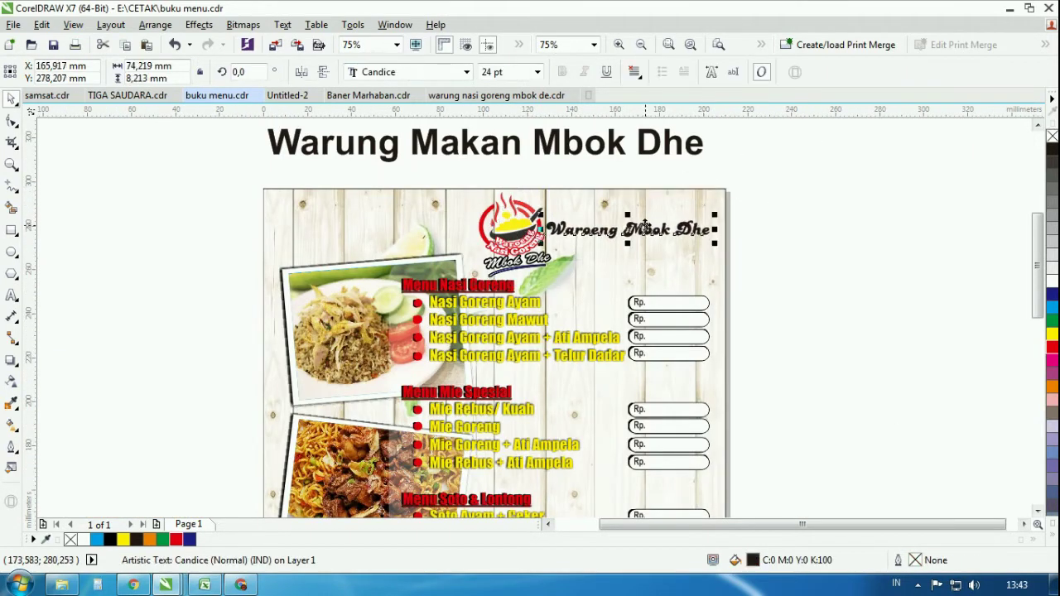
{"action": "scroll", "coordinate": [645, 226], "scroll_direction": "up", "scroll_amount": 1}
{"action": "key", "text": "F8"}
{"action": "left_click", "coordinate": [595, 232]}
{"action": "key", "text": "Return"}
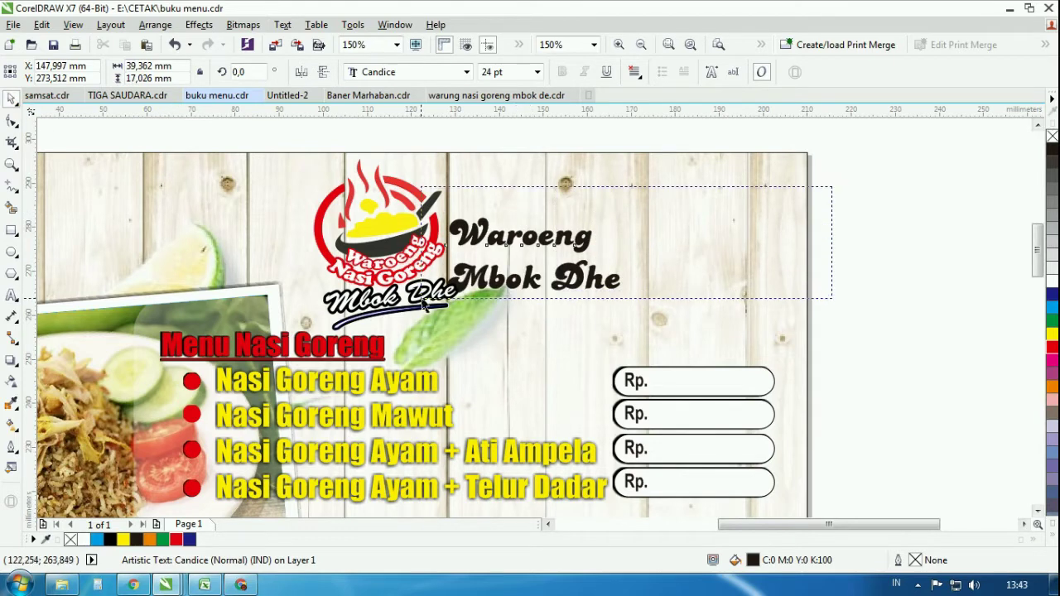
Step: Separate the two title lines into individual text objects and enlarge both to about 39.6 pt
{"action": "left_click_drag", "start_coordinate": [422, 300], "coordinate": [421, 300]}
{"action": "left_click_drag", "start_coordinate": [627, 215], "coordinate": [739, 158]}
{"action": "left_click", "coordinate": [864, 216]}
Step: Stagger "Mbok Dhe" to the right and close beneath "Waroeng", and enlarge both lines to about 41.7 pt
{"action": "left_click", "coordinate": [670, 267]}
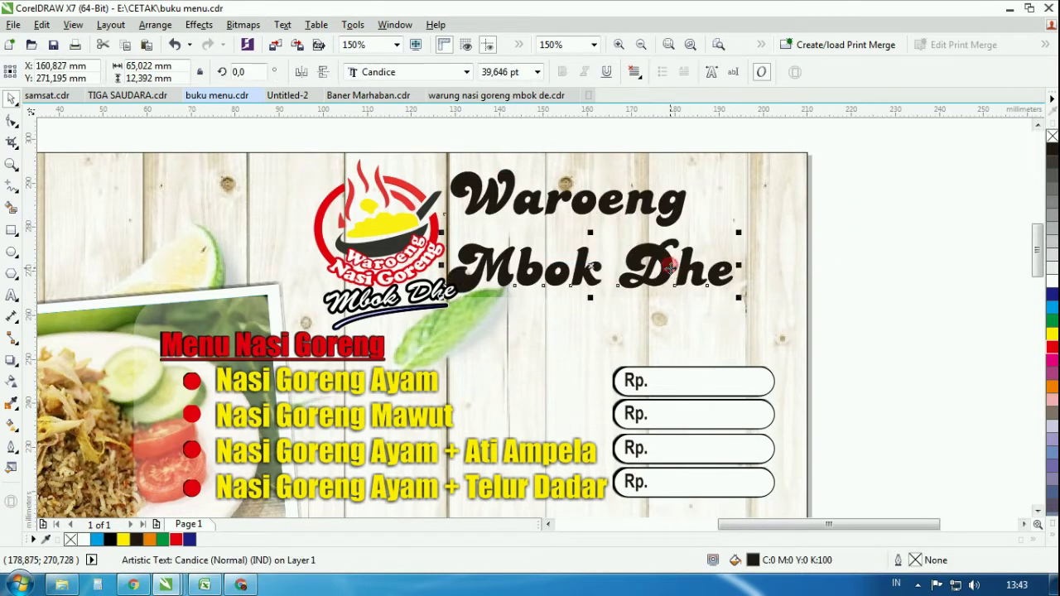
{"action": "left_click_drag", "start_coordinate": [670, 267], "coordinate": [709, 262]}
{"action": "left_click_drag", "start_coordinate": [632, 203], "coordinate": [627, 221]}
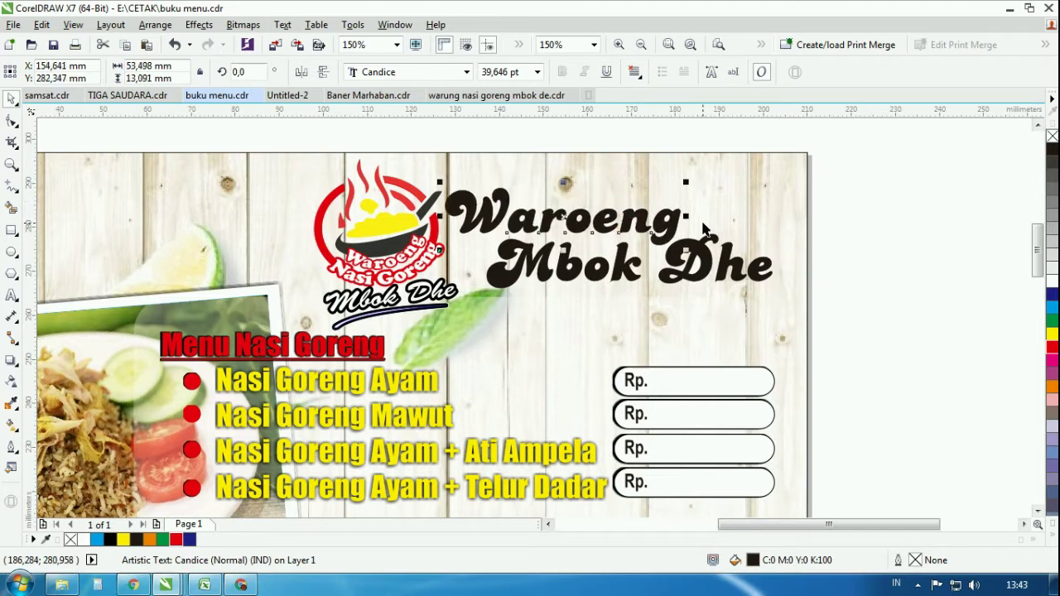
{"action": "left_click", "coordinate": [716, 261]}
{"action": "left_click", "coordinate": [670, 220], "text": "shift"}
{"action": "left_click_drag", "start_coordinate": [775, 182], "coordinate": [793, 177]}
{"action": "left_click", "coordinate": [835, 197]}
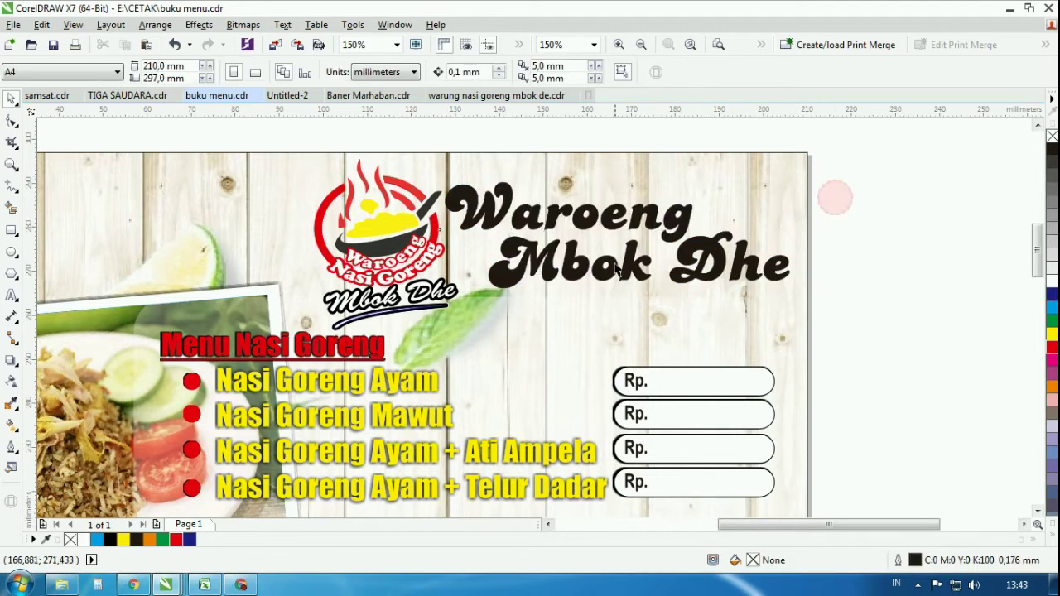
Step: Fill the "Waroeng" title line with yellow and add an outside contour around it
{"action": "left_click", "coordinate": [540, 223]}
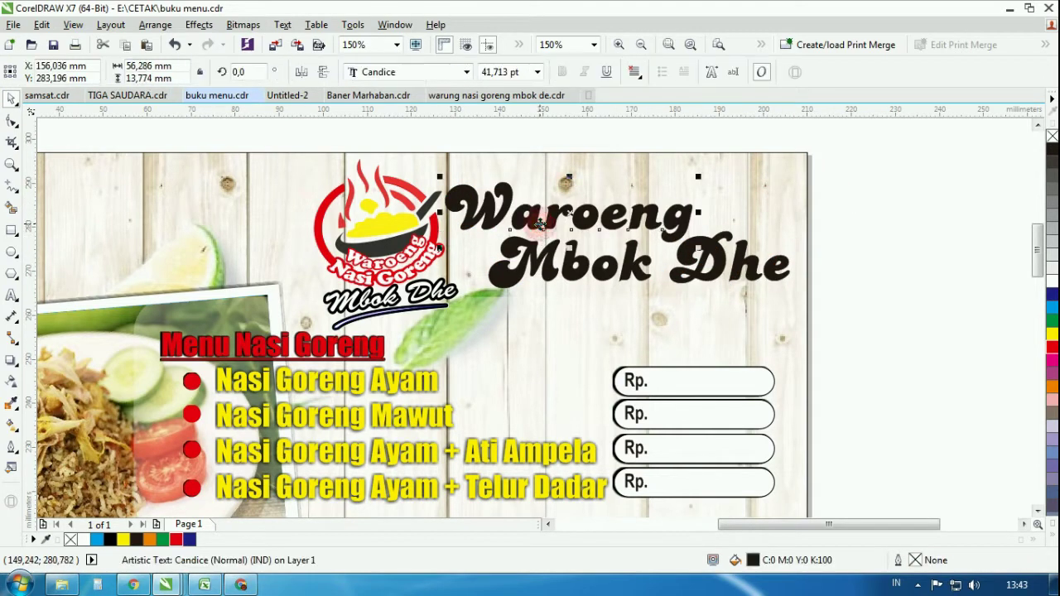
{"action": "left_click", "coordinate": [1051, 334]}
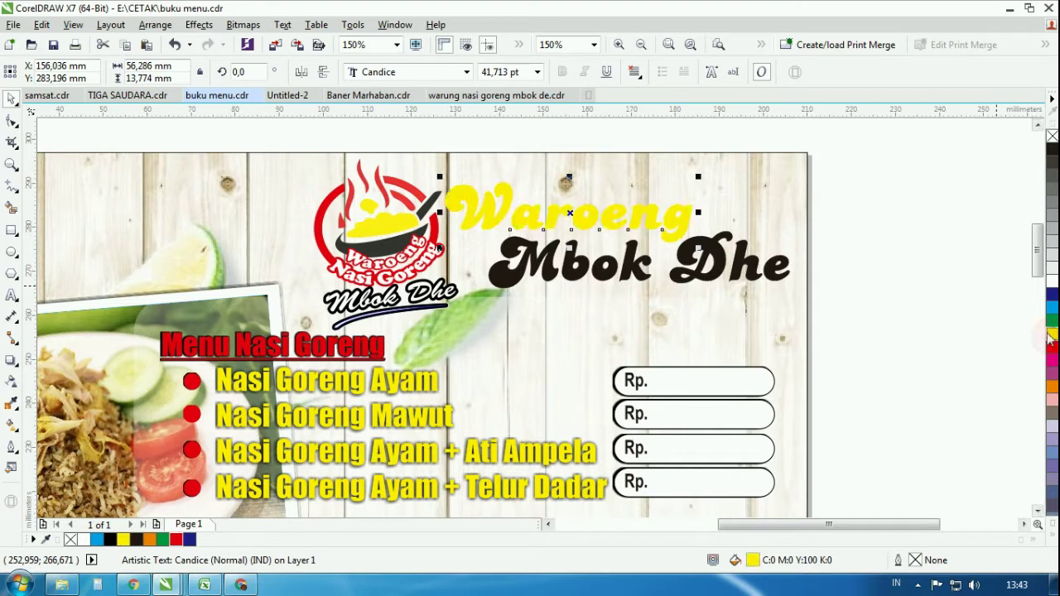
{"action": "left_click", "coordinate": [19, 367]}
{"action": "left_click", "coordinate": [67, 376]}
{"action": "left_click", "coordinate": [382, 72]}
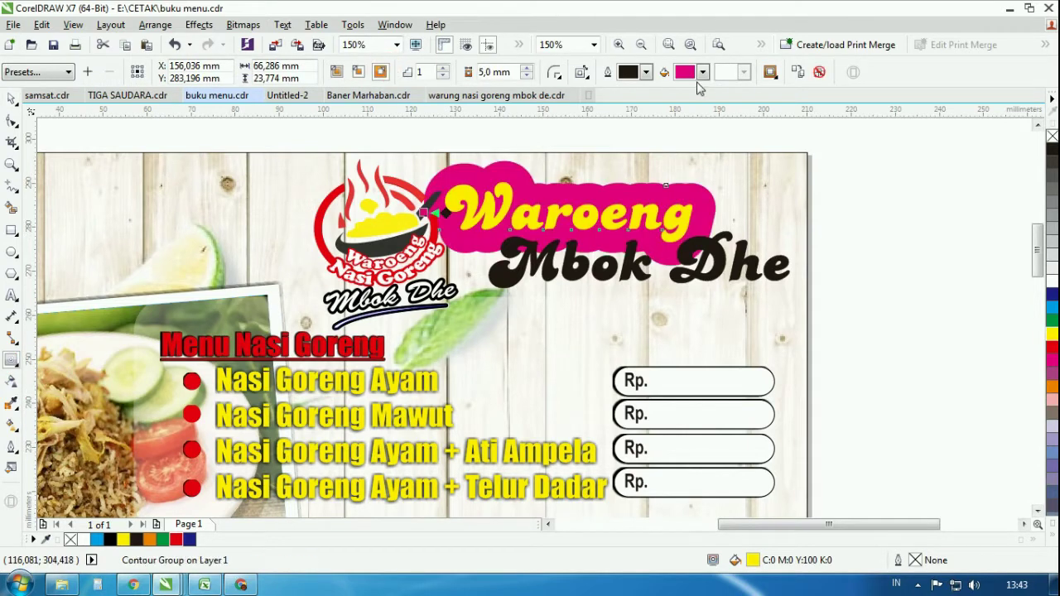
Step: Set the "Waroeng" contour offset to 1.0 mm
{"action": "left_click", "coordinate": [527, 76]}
{"action": "left_click", "coordinate": [528, 76]}
{"action": "left_click", "coordinate": [528, 76]}
{"action": "left_click", "coordinate": [528, 77]}
{"action": "left_click", "coordinate": [528, 76]}
{"action": "left_click", "coordinate": [527, 77]}
{"action": "left_click", "coordinate": [528, 76]}
{"action": "left_click", "coordinate": [528, 76]}
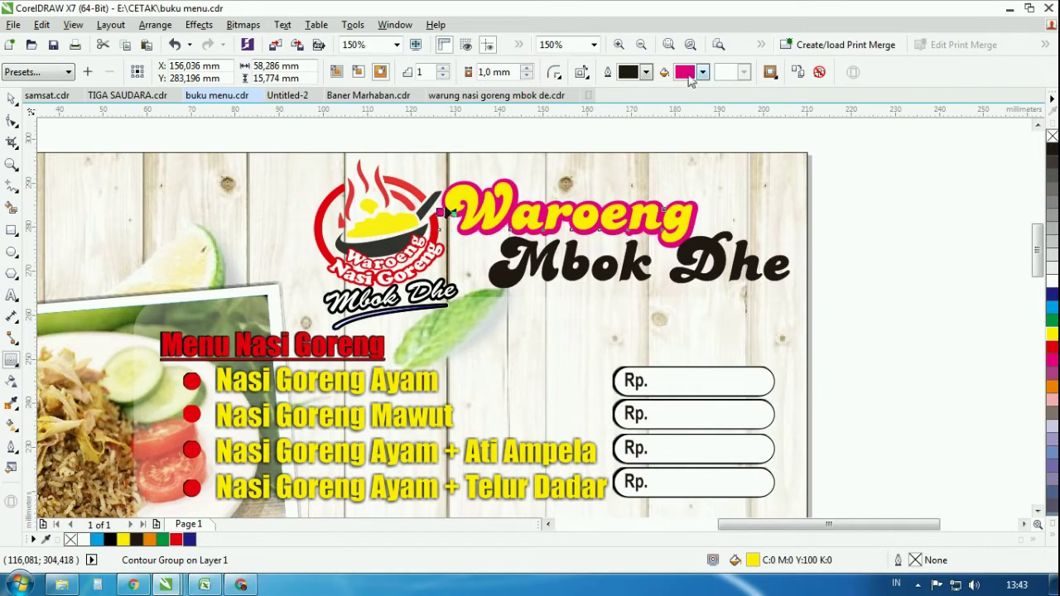
Step: Colour the "Waroeng" contour red and break it apart from the text
{"action": "left_click", "coordinate": [702, 72]}
{"action": "left_click", "coordinate": [712, 94]}
{"action": "key", "text": "ctrl+k"}
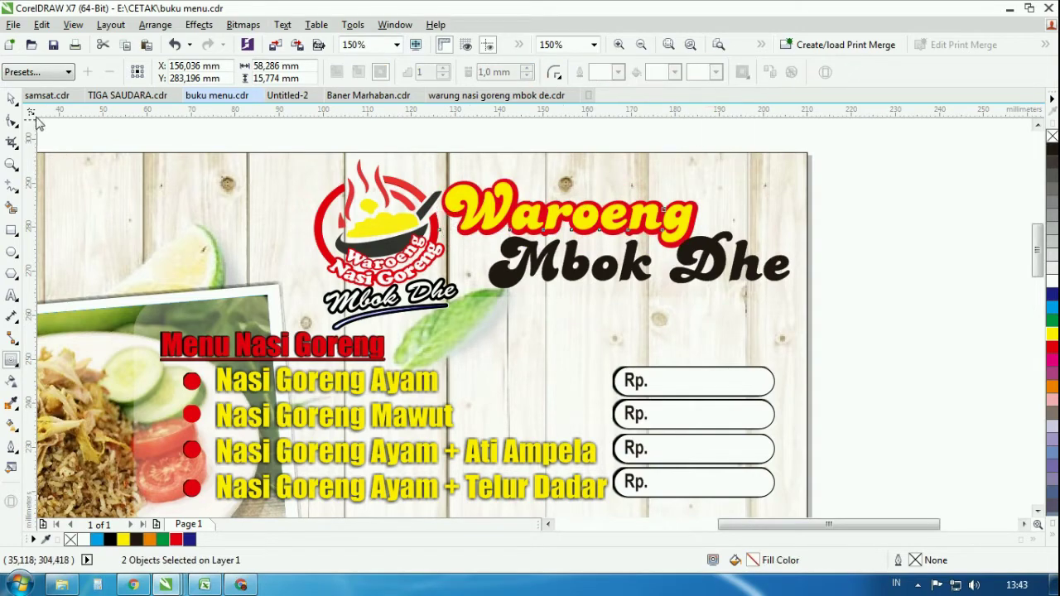
{"action": "left_click", "coordinate": [12, 98]}
{"action": "left_click", "coordinate": [883, 237]}
Step: Give the "Mbok Dhe" title line a 1.0 mm red outside contour and a yellow fill
{"action": "scroll", "coordinate": [682, 242], "scroll_direction": "up", "scroll_amount": 1}
{"action": "left_click", "coordinate": [704, 243]}
{"action": "left_click", "coordinate": [11, 360]}
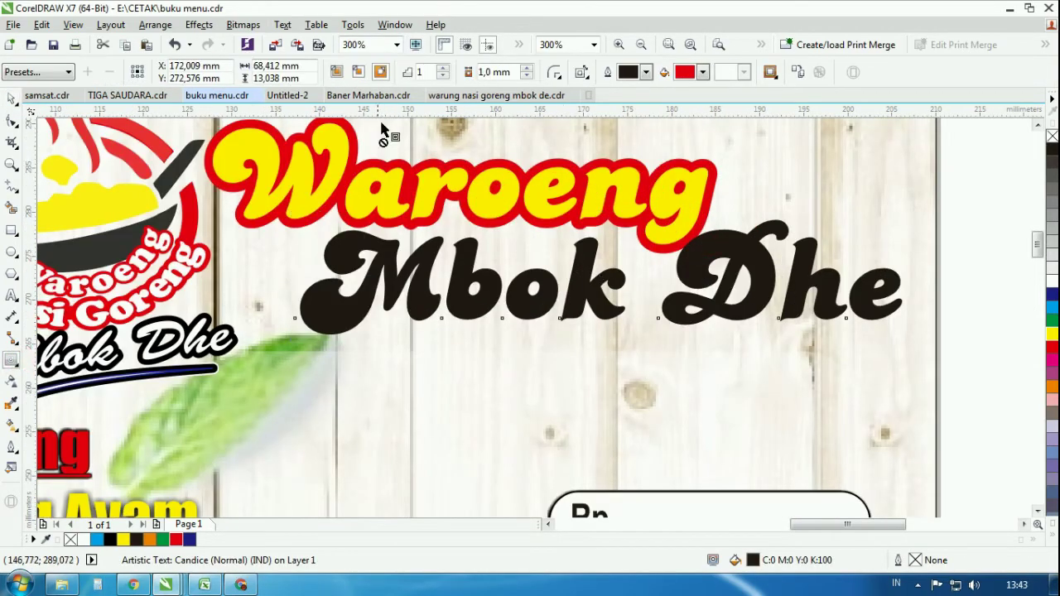
{"action": "left_click", "coordinate": [381, 73]}
{"action": "left_click", "coordinate": [1053, 336]}
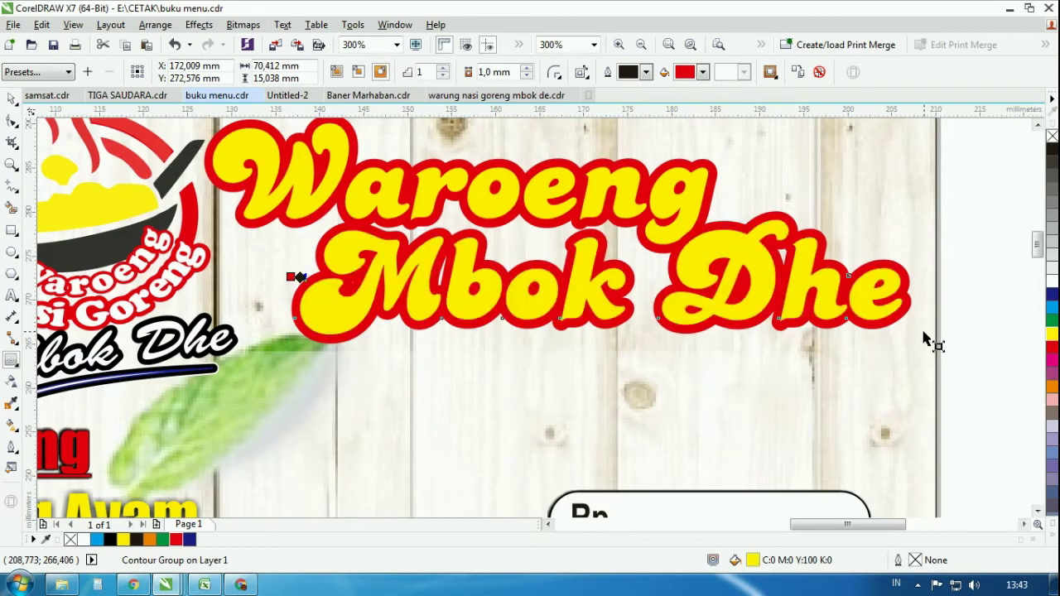
{"action": "left_click", "coordinate": [12, 98]}
{"action": "scroll", "coordinate": [572, 213], "scroll_direction": "down", "scroll_amount": 1}
{"action": "left_click", "coordinate": [804, 223]}
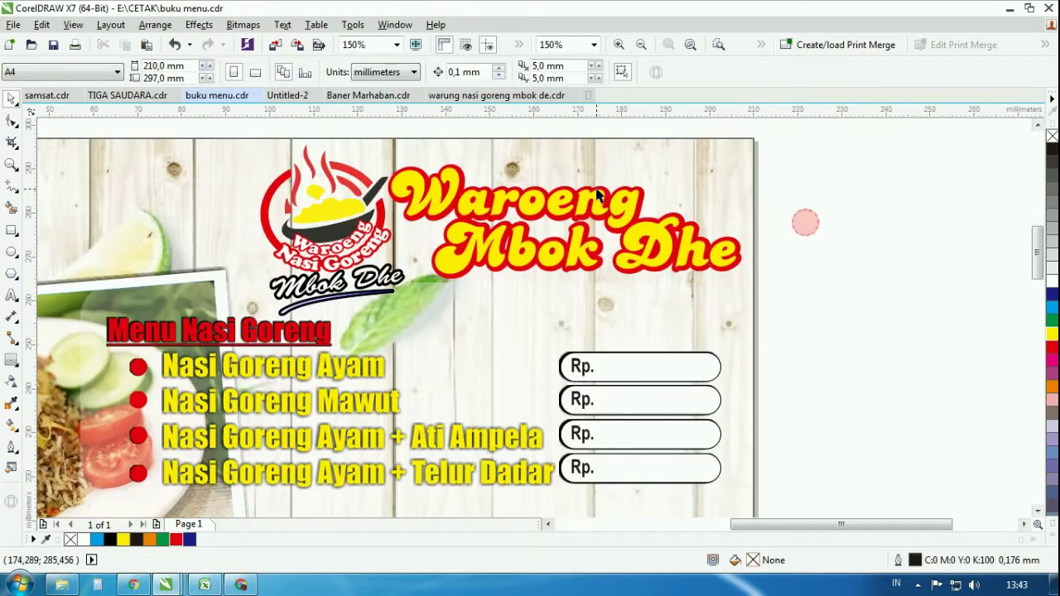
Step: Weld the red contours of "Waroeng" and "Mbok Dhe" into a single shape behind the yellow title text
{"action": "scroll", "coordinate": [598, 198], "scroll_direction": "up", "scroll_amount": 1}
{"action": "left_click", "coordinate": [670, 188]}
{"action": "left_click", "coordinate": [729, 248], "text": "shift"}
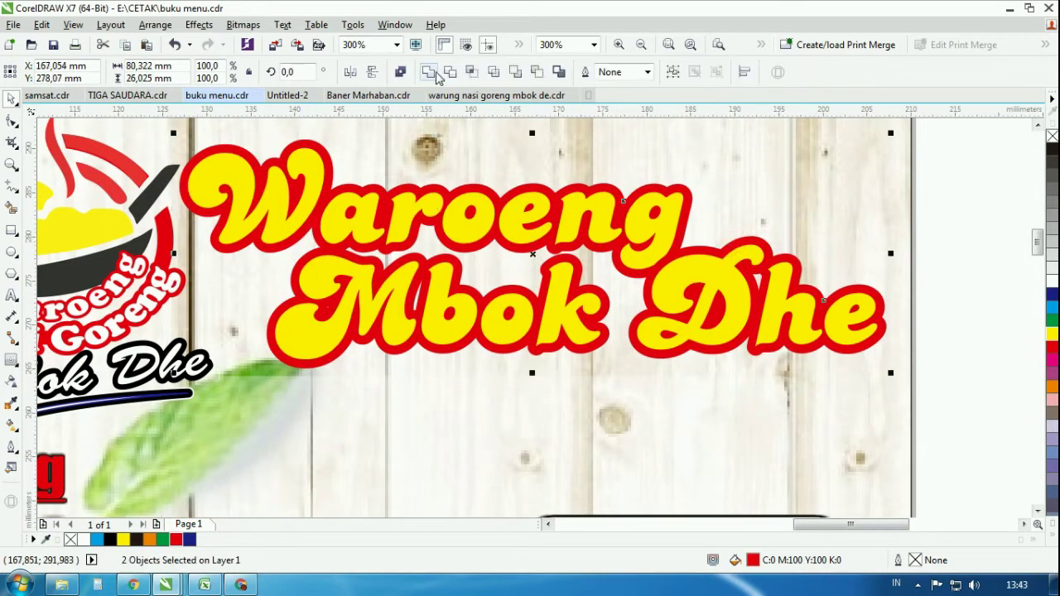
{"action": "key", "text": "ctrl+l"}
{"action": "key", "text": "shift+Page_Down"}
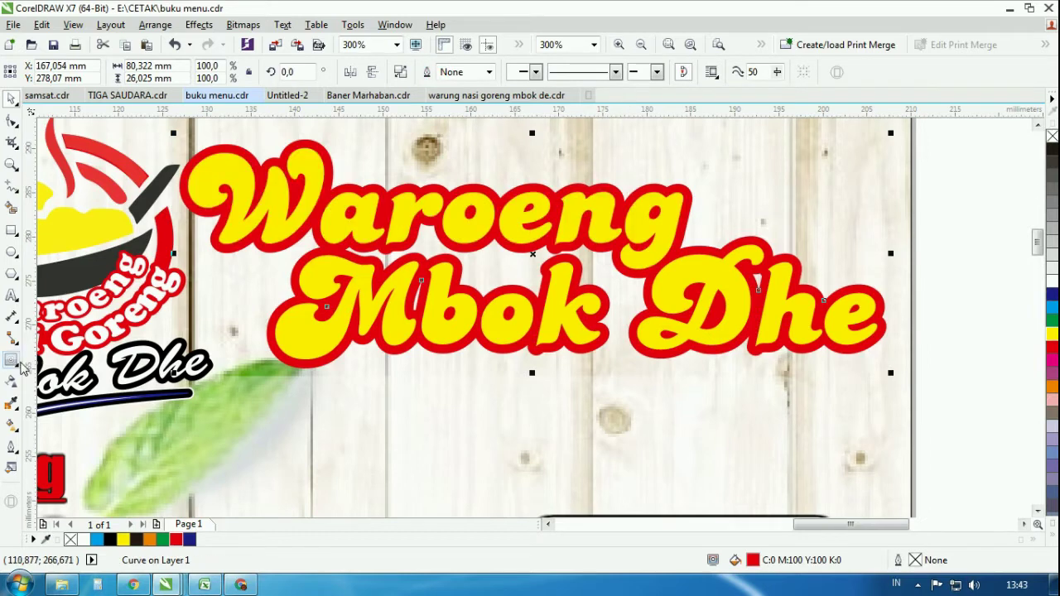
Step: Place a black copy of the welded title contour, offset slightly up and to the right, behind the red one as a shadow
{"action": "scroll", "coordinate": [683, 186], "scroll_direction": "up", "scroll_amount": 2}
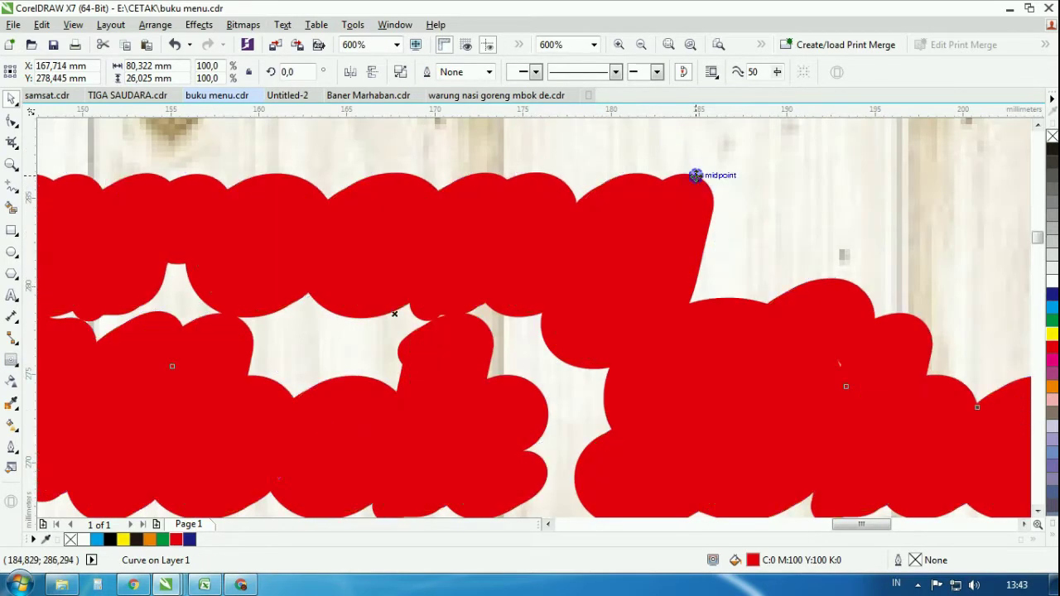
{"action": "scroll", "coordinate": [518, 387], "scroll_direction": "down", "scroll_amount": 2}
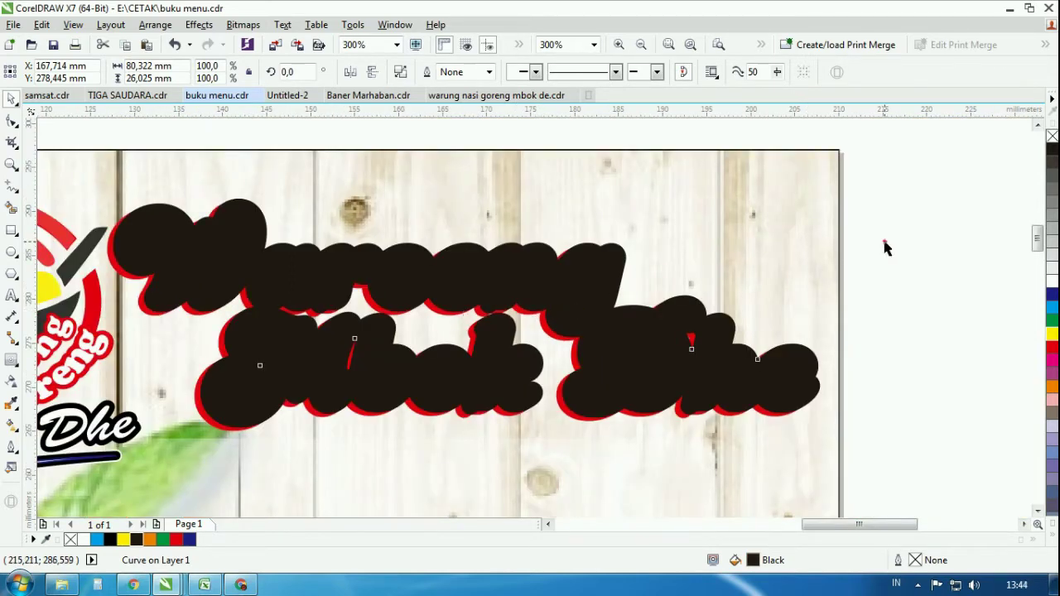
{"action": "left_click", "coordinate": [699, 206]}
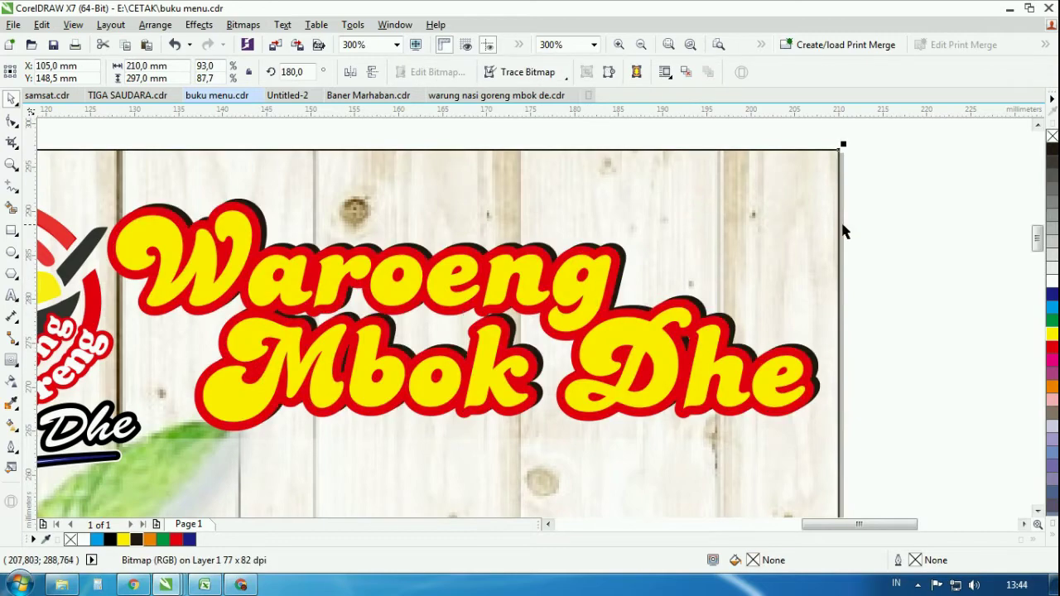
{"action": "left_click", "coordinate": [846, 232]}
{"action": "scroll", "coordinate": [797, 207], "scroll_direction": "down", "scroll_amount": 2}
{"action": "scroll", "coordinate": [521, 151], "scroll_direction": "up", "scroll_amount": 1}
{"action": "scroll", "coordinate": [698, 184], "scroll_direction": "down", "scroll_amount": 1}
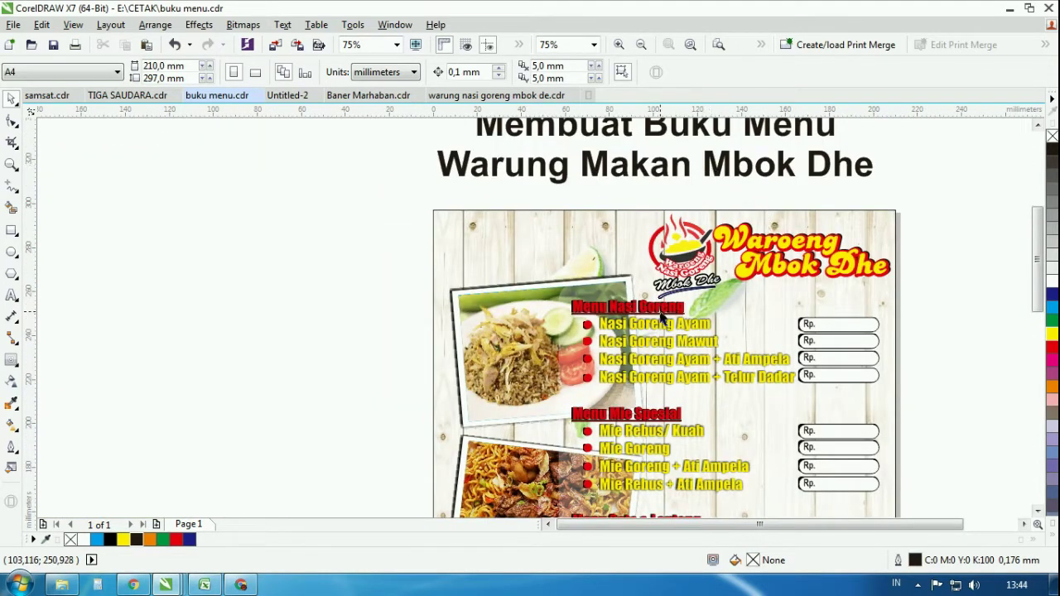
Step: Copy the "Menu Nasi Goreng" heading to the empty area above the first food photo
{"action": "left_click_drag", "start_coordinate": [630, 307], "coordinate": [504, 235]}
{"action": "right_click", "coordinate": [503, 235]}
{"action": "scroll", "coordinate": [496, 259], "scroll_direction": "up", "scroll_amount": 2}
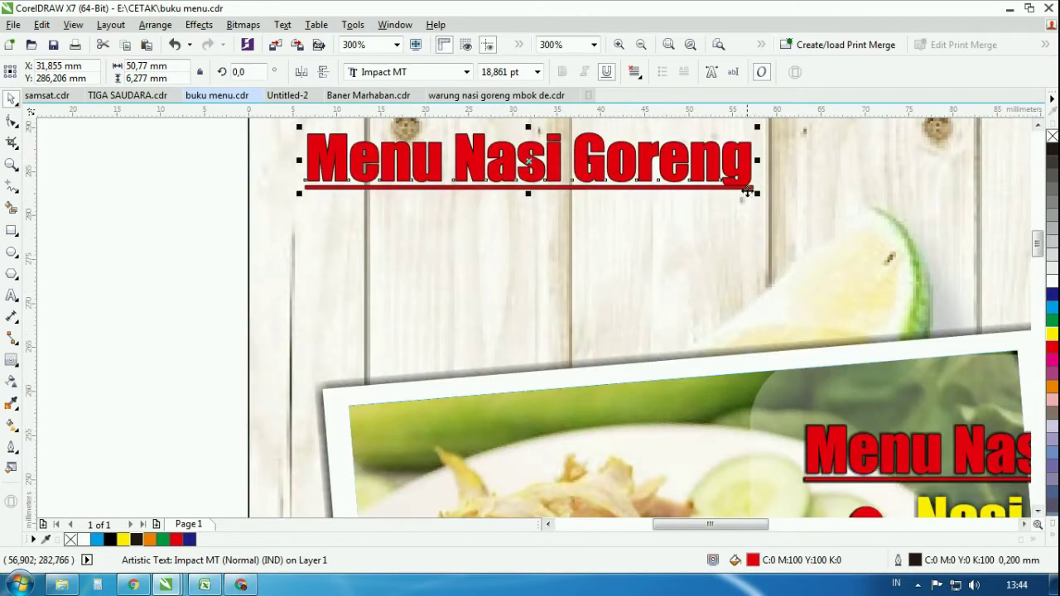
Step: Replace the copied heading's text with "DAFTAR MENU"
{"action": "double_click", "coordinate": [710, 170]}
{"action": "type", "text": "dafta"}
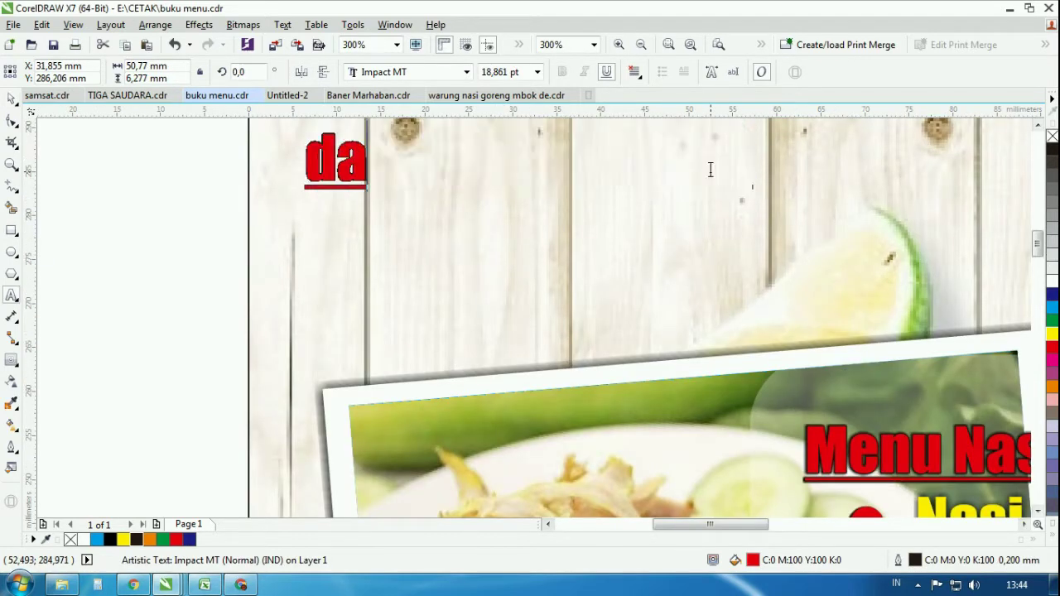
{"action": "key", "text": "BackSpace"}
{"action": "key", "text": "BackSpace"}
{"action": "key", "text": "BackSpace"}
{"action": "key", "text": "BackSpace"}
{"action": "key", "text": "BackSpace"}
{"action": "type", "text": "FAT"}
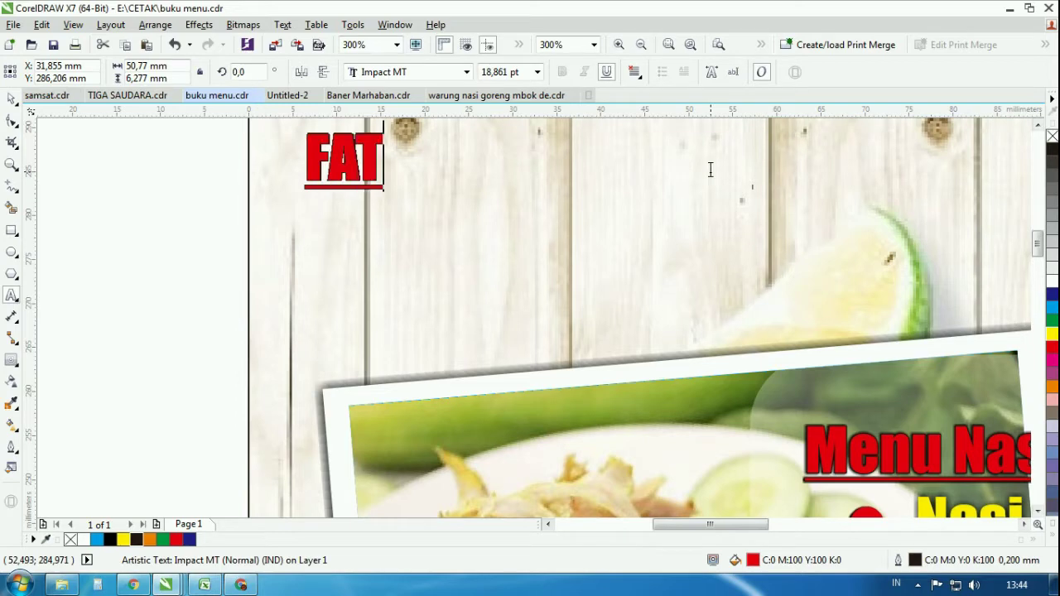
{"action": "key", "text": "BackSpace"}
{"action": "key", "text": "BackSpace"}
{"action": "key", "text": "BackSpace"}
{"action": "type", "text": "DAFTARR"}
{"action": "key", "text": "BackSpace"}
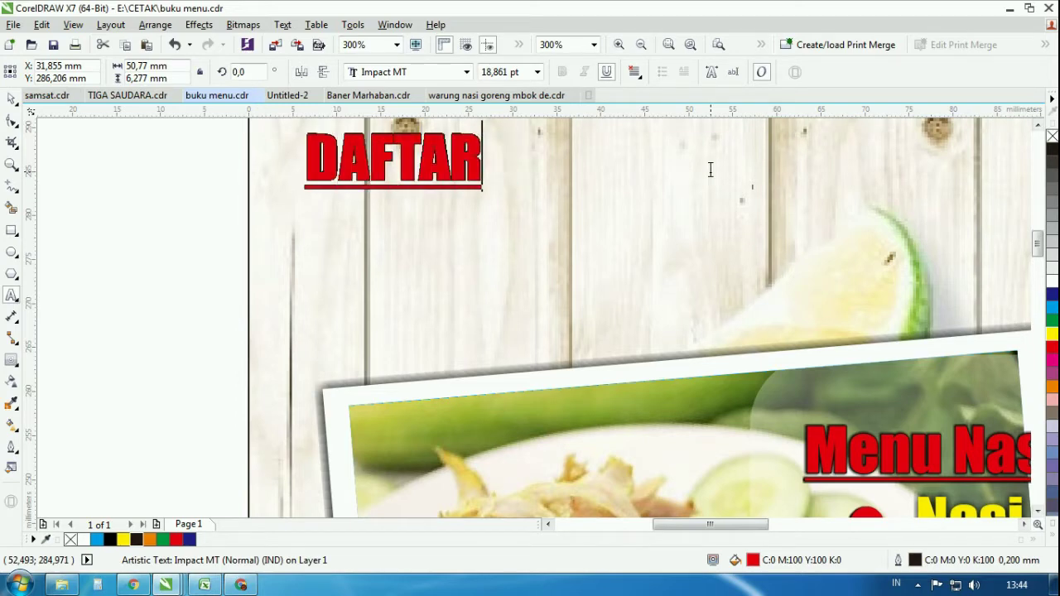
{"action": "type", "text": "MENU"}
{"action": "left_click", "coordinate": [12, 98]}
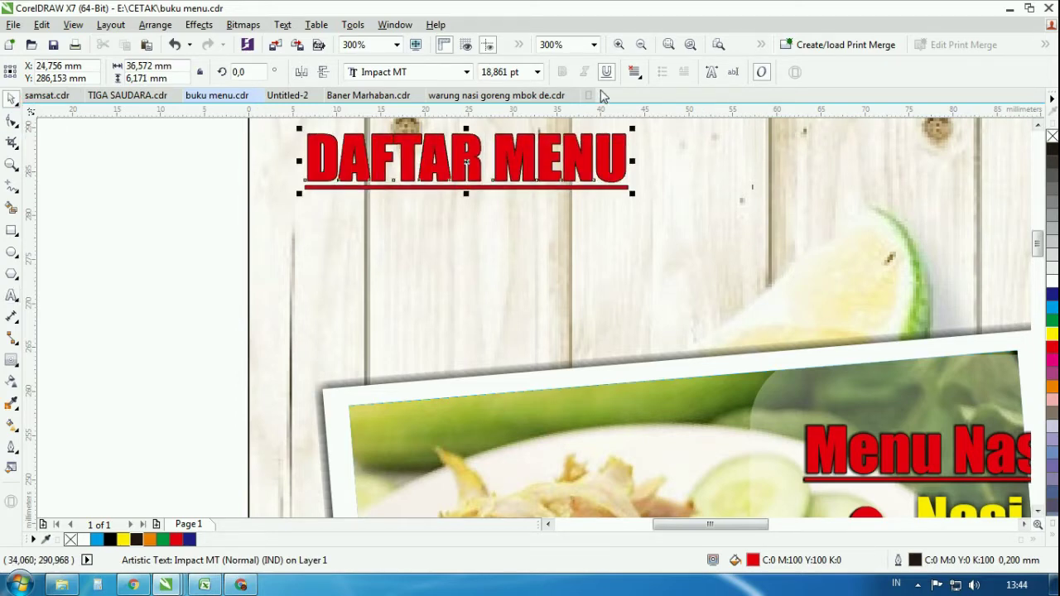
Step: Remove the underline from "DAFTAR MENU", enlarge it to about 85 mm wide and stretch the letters taller
{"action": "scroll", "coordinate": [443, 248], "scroll_direction": "down", "scroll_amount": 2}
{"action": "left_click_drag", "start_coordinate": [495, 235], "coordinate": [594, 248]}
{"action": "scroll", "coordinate": [534, 250], "scroll_direction": "up", "scroll_amount": 1}
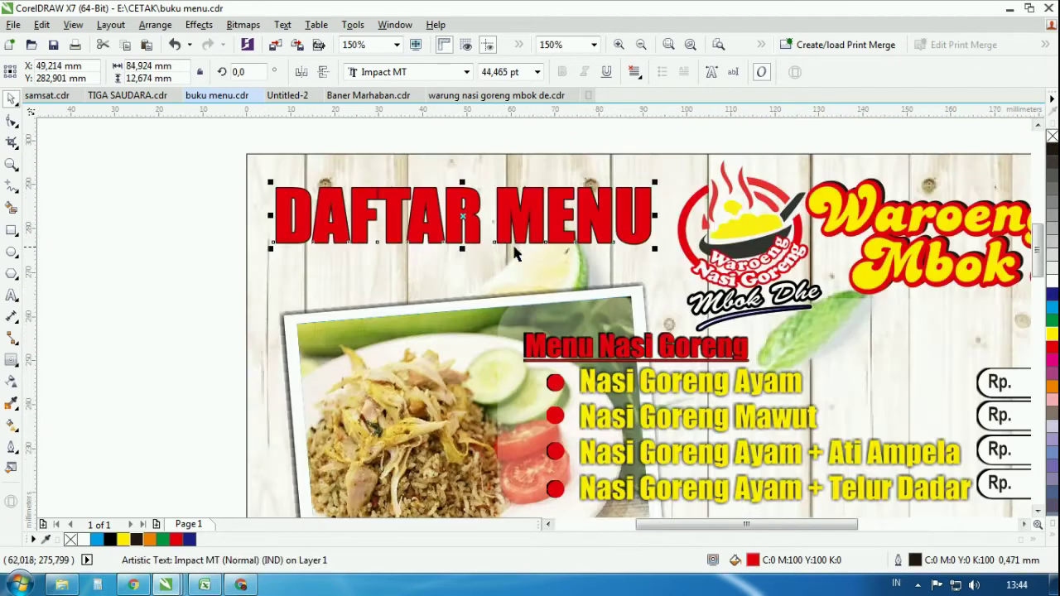
{"action": "left_click_drag", "start_coordinate": [461, 255], "coordinate": [461, 317]}
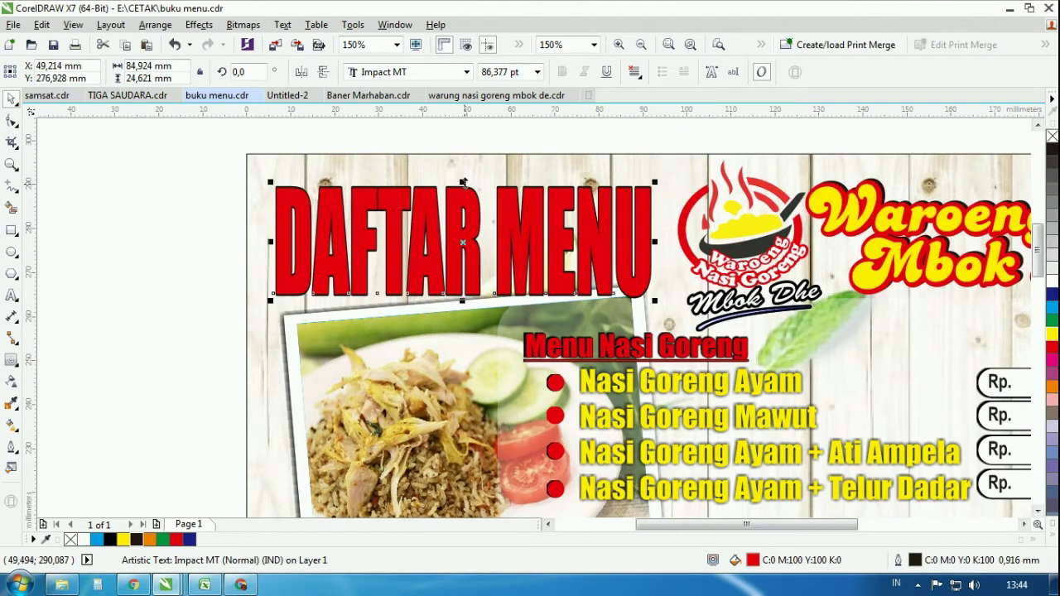
{"action": "left_click_drag", "start_coordinate": [462, 181], "coordinate": [455, 195]}
Step: Widen the letter spacing of "DAFTAR MENU" and squeeze the text horizontally to fit between the page edge and the logo
{"action": "left_click", "coordinate": [11, 121]}
{"action": "left_click_drag", "start_coordinate": [654, 300], "coordinate": [779, 302]}
{"action": "left_click", "coordinate": [11, 98]}
{"action": "left_click_drag", "start_coordinate": [782, 246], "coordinate": [651, 240]}
Step: Tilt "DAFTAR MENU" about 5.3° counterclockwise to follow the upper edge of the food photo
{"action": "left_click", "coordinate": [652, 241]}
{"action": "left_click_drag", "start_coordinate": [652, 195], "coordinate": [651, 175]}
{"action": "left_click", "coordinate": [608, 135]}
{"action": "scroll", "coordinate": [475, 223], "scroll_direction": "up", "scroll_amount": 1}
Step: Draw a rectangle about 76 × 23 mm over "DAFTAR MENU" with a yellow outline and no fill
{"action": "left_click", "coordinate": [11, 230]}
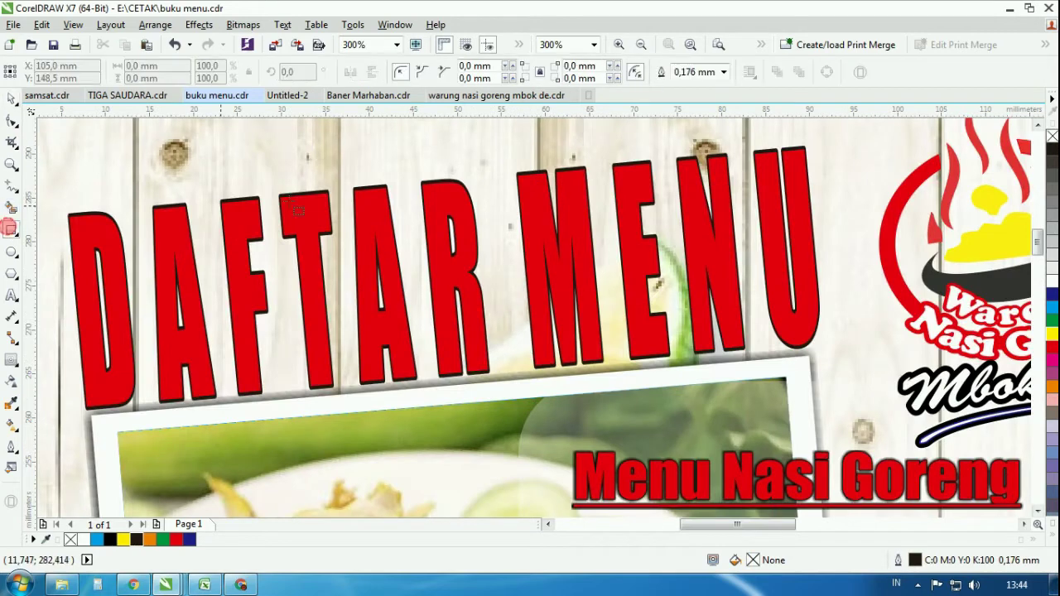
{"action": "scroll", "coordinate": [361, 203], "scroll_direction": "down", "scroll_amount": 1}
{"action": "left_click_drag", "start_coordinate": [232, 158], "coordinate": [578, 292]}
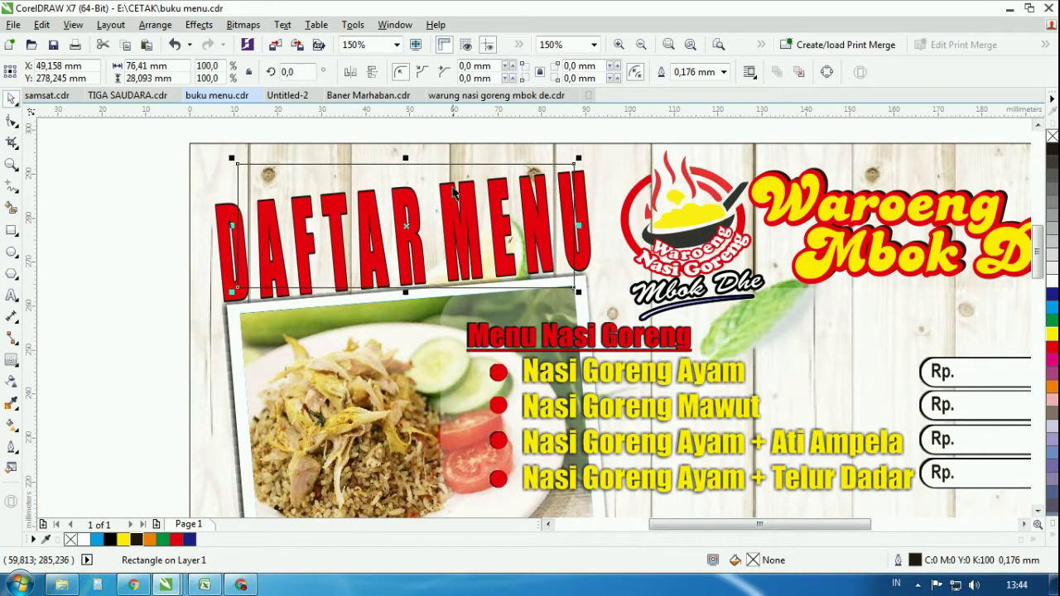
{"action": "left_click_drag", "start_coordinate": [405, 158], "coordinate": [405, 179]}
{"action": "left_click", "coordinate": [123, 539]}
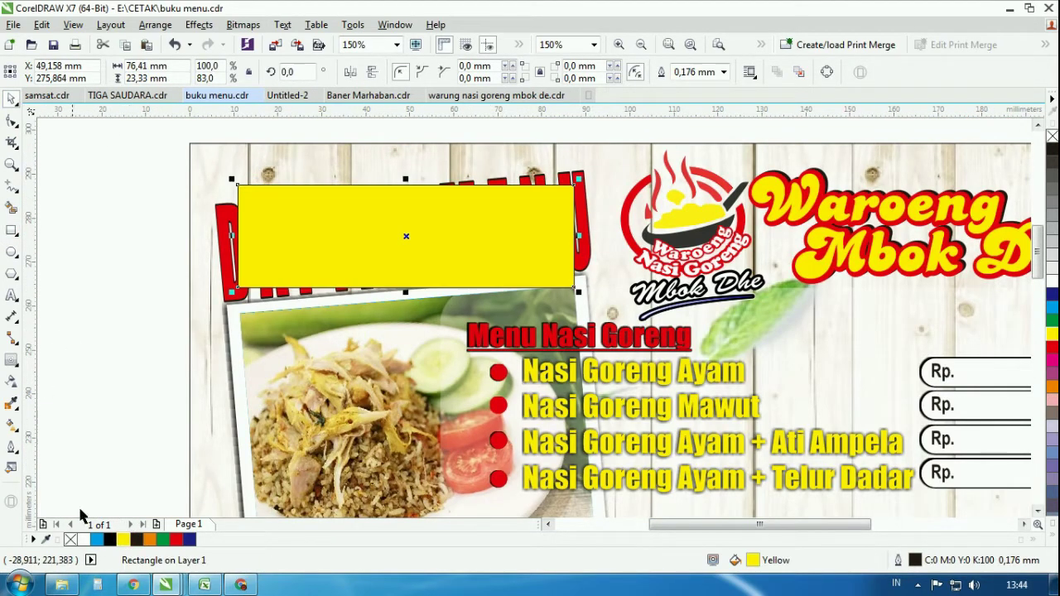
{"action": "right_click", "coordinate": [71, 539]}
{"action": "right_click", "coordinate": [123, 540]}
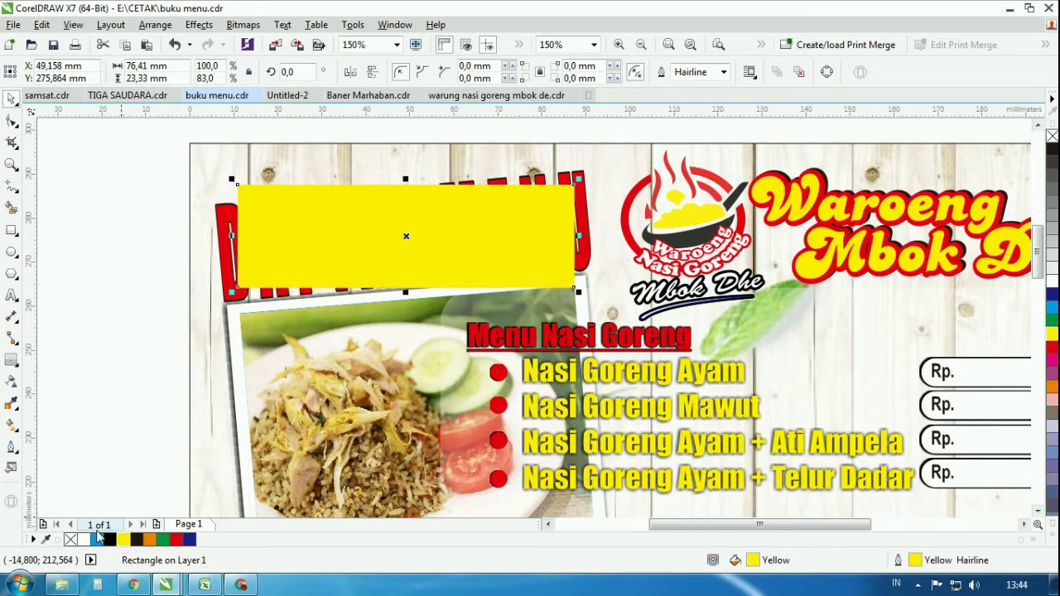
{"action": "left_click", "coordinate": [72, 539]}
Step: Set the yellow rectangle's outline width to 0.25 mm after trying 2.0 mm and 0.1 mm
{"action": "left_click", "coordinate": [722, 72]}
{"action": "left_click", "coordinate": [706, 194]}
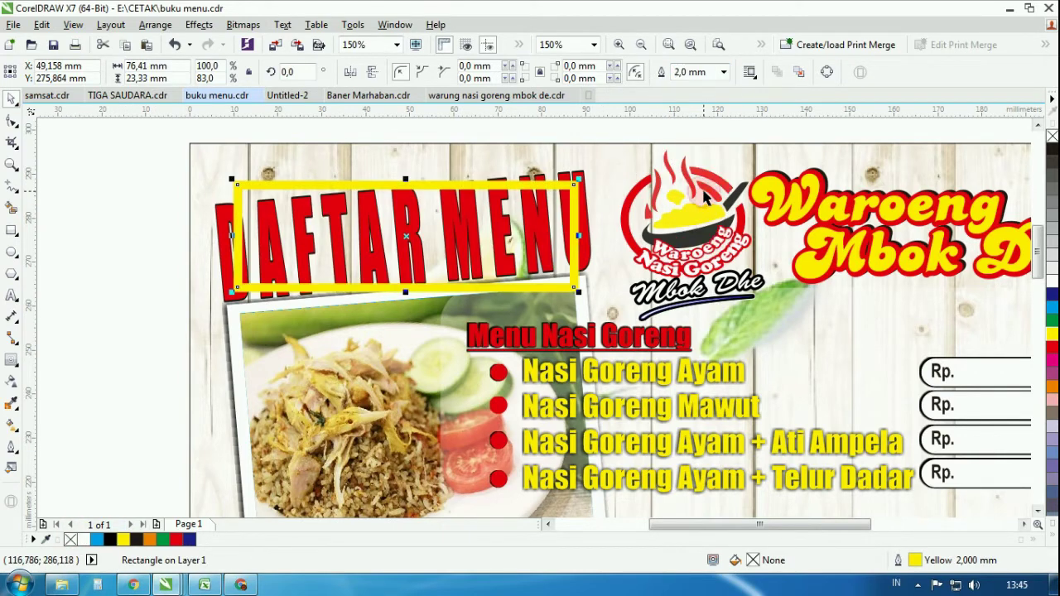
{"action": "left_click", "coordinate": [722, 73]}
{"action": "left_click", "coordinate": [706, 110]}
{"action": "left_click", "coordinate": [723, 72]}
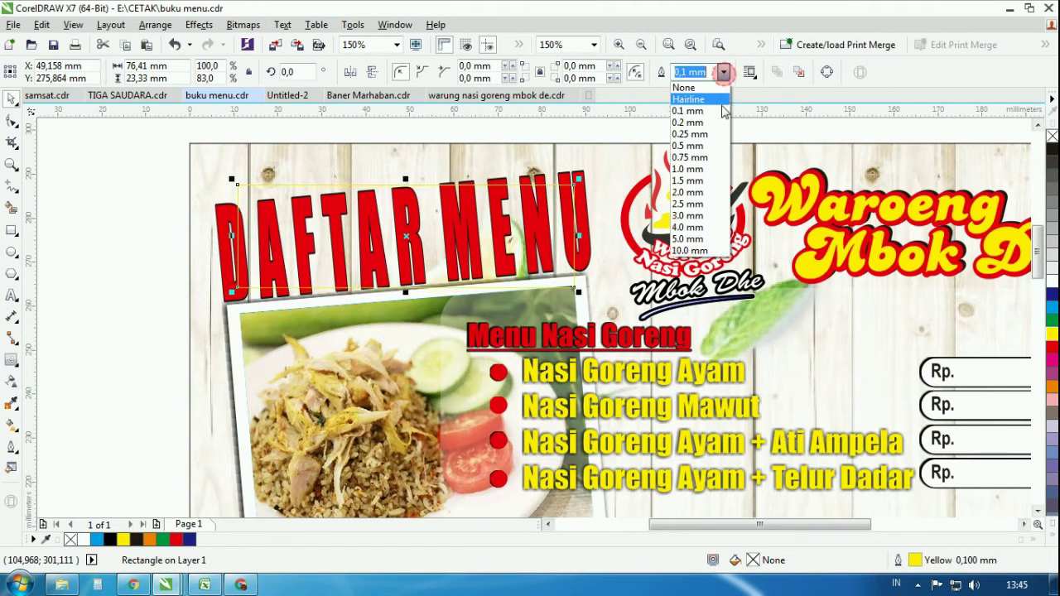
{"action": "left_click", "coordinate": [711, 135]}
{"action": "left_click", "coordinate": [115, 208]}
{"action": "left_click", "coordinate": [221, 212]}
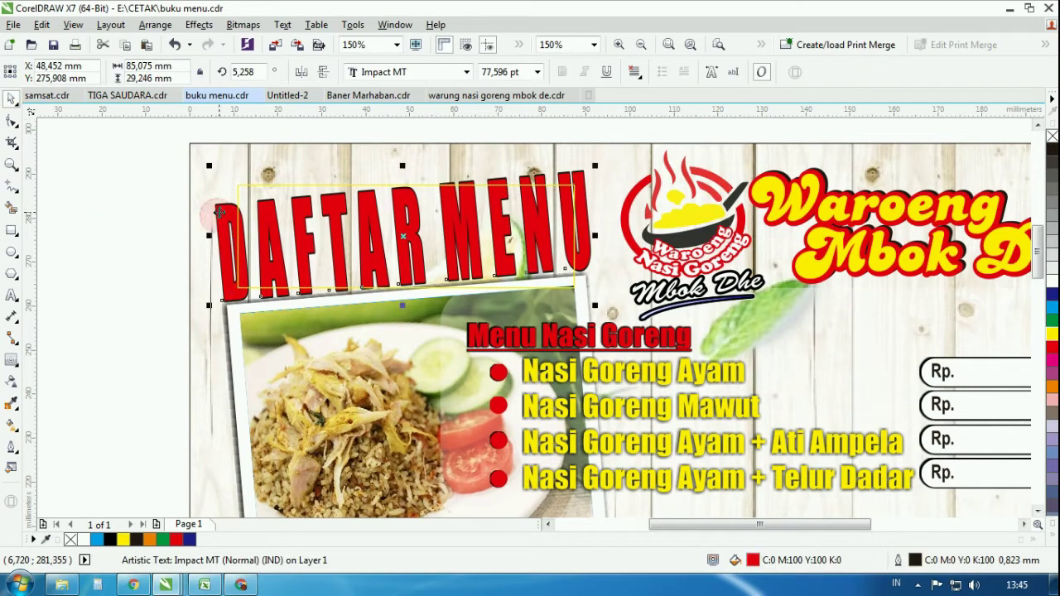
{"action": "left_click", "coordinate": [136, 218]}
Step: Make a copy of the yellow rectangle rotated about 6.9° counterclockwise and outline it in cyan
{"action": "left_click", "coordinate": [286, 184]}
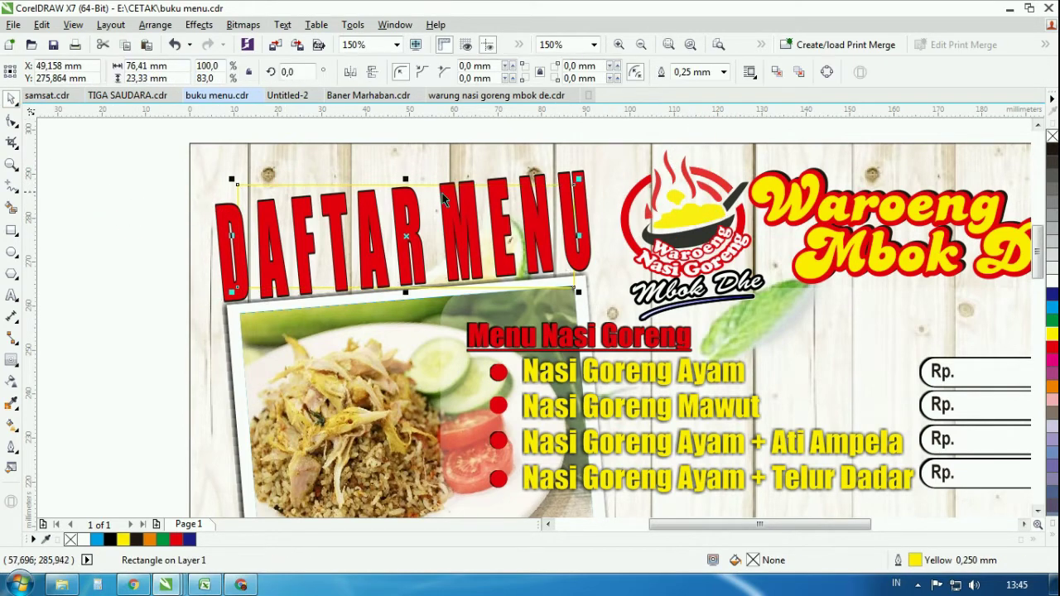
{"action": "left_click_drag", "start_coordinate": [579, 177], "coordinate": [585, 158]}
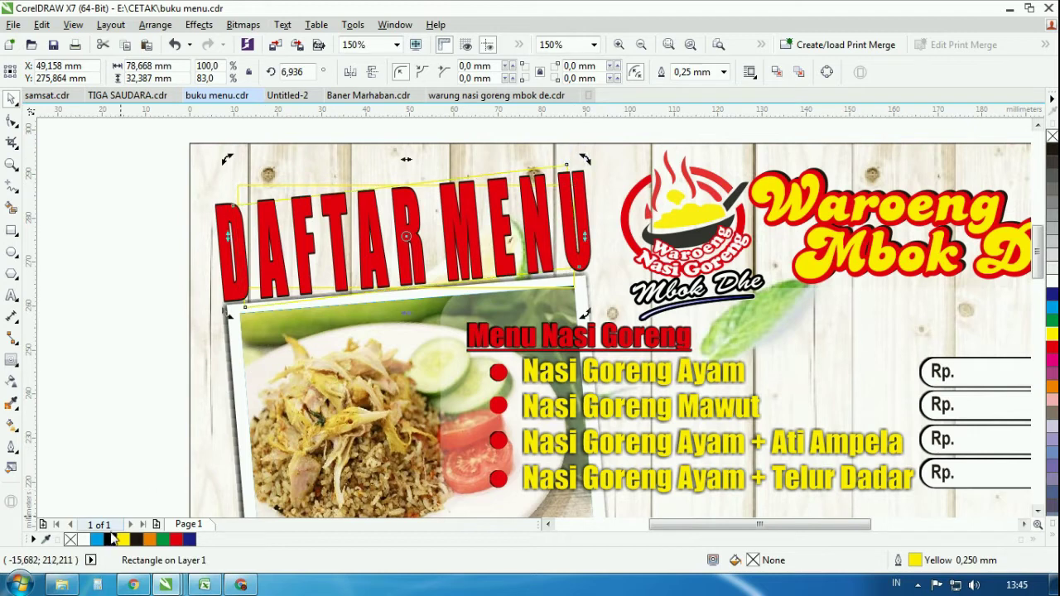
{"action": "right_click", "coordinate": [97, 540]}
{"action": "left_click", "coordinate": [116, 320]}
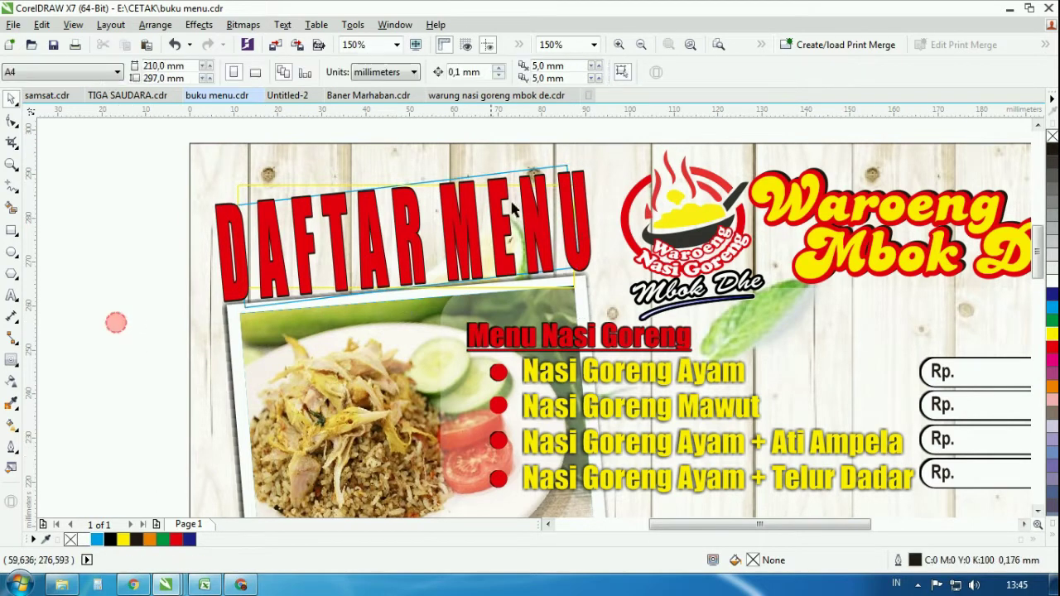
Step: Make another copy of the rectangle tilted about 6.1° clockwise and outline it in orange
{"action": "left_click", "coordinate": [540, 171]}
{"action": "left_click", "coordinate": [542, 170]}
{"action": "left_click_drag", "start_coordinate": [585, 159], "coordinate": [589, 207]}
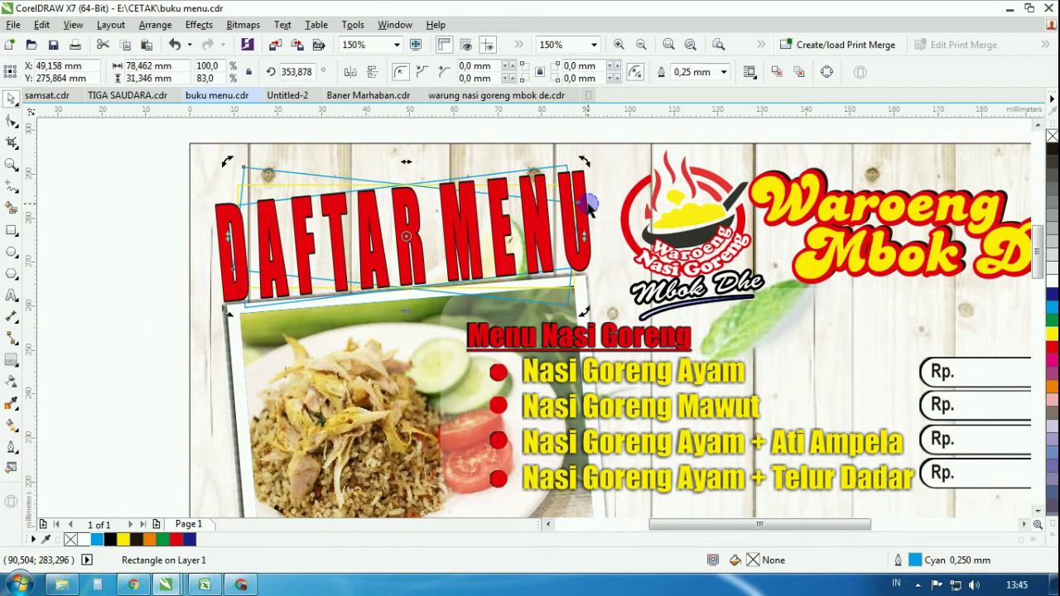
{"action": "right_click", "coordinate": [149, 539]}
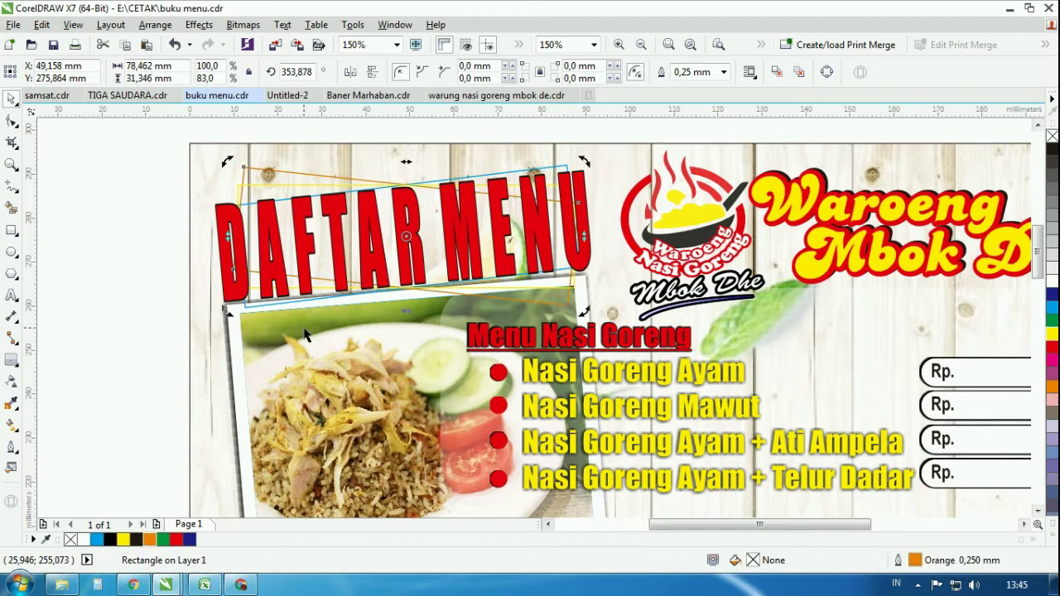
{"action": "left_click", "coordinate": [83, 206]}
Step: Try adding a drop shadow to the "DAFTAR MENU" text
{"action": "scroll", "coordinate": [298, 240], "scroll_direction": "up", "scroll_amount": 1}
{"action": "left_click", "coordinate": [309, 232]}
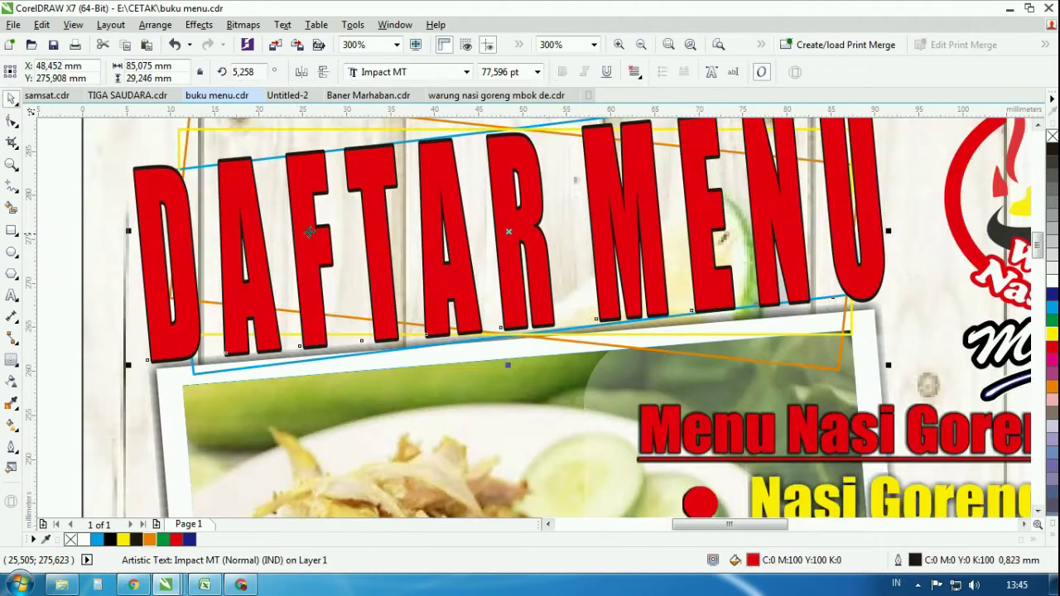
{"action": "left_click", "coordinate": [19, 370]}
{"action": "left_click", "coordinate": [54, 359]}
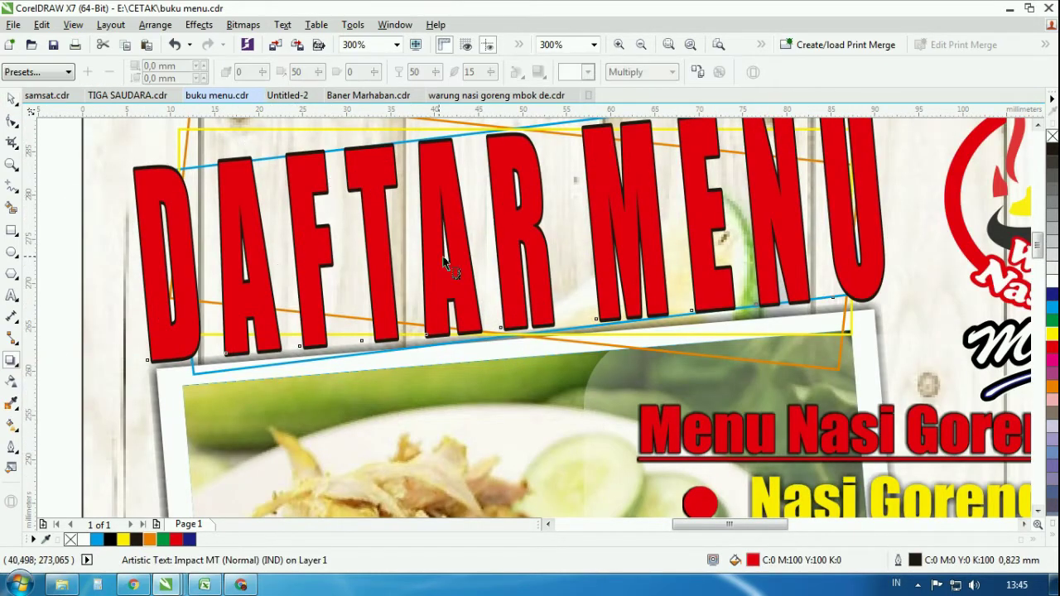
{"action": "scroll", "coordinate": [445, 263], "scroll_direction": "down", "scroll_amount": 2}
{"action": "left_click_drag", "start_coordinate": [473, 243], "coordinate": [336, 187]}
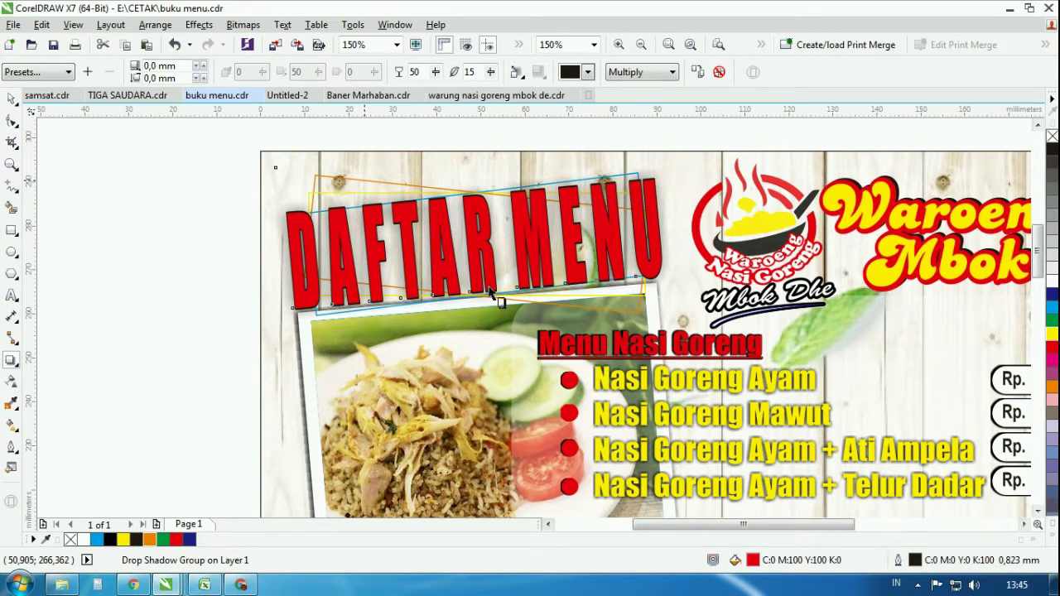
{"action": "key", "text": "space"}
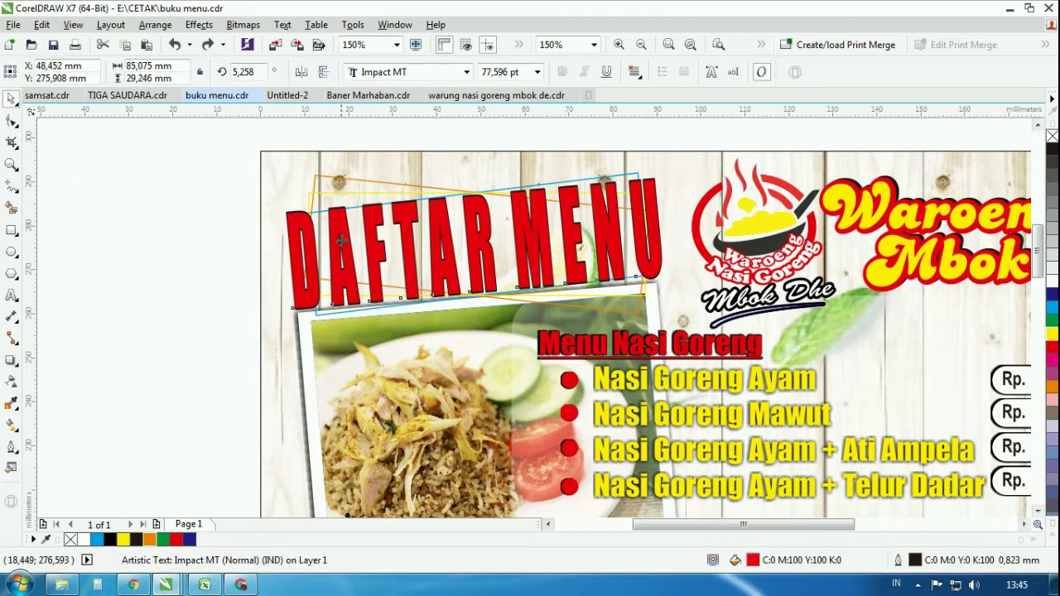
Step: Place a black-filled copy of "DAFTAR MENU", offset slightly up and to the left, behind the red text
{"action": "left_click", "coordinate": [339, 240]}
{"action": "scroll", "coordinate": [406, 215], "scroll_direction": "up", "scroll_amount": 2}
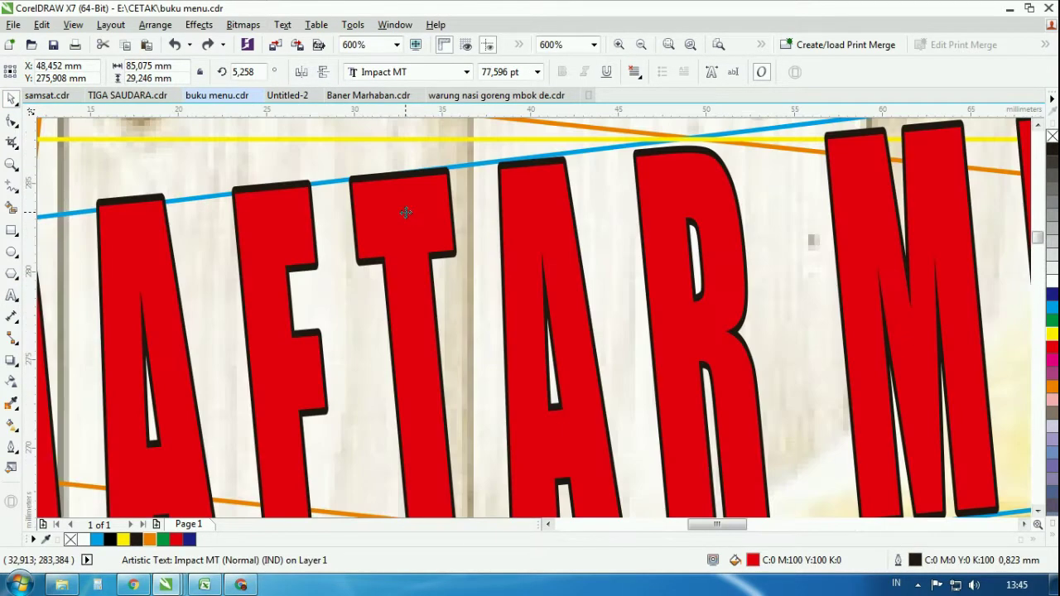
{"action": "left_click_drag", "start_coordinate": [406, 214], "coordinate": [389, 204]}
{"action": "right_click", "coordinate": [389, 204]}
{"action": "left_click", "coordinate": [136, 540]}
{"action": "scroll", "coordinate": [514, 389], "scroll_direction": "down", "scroll_amount": 2}
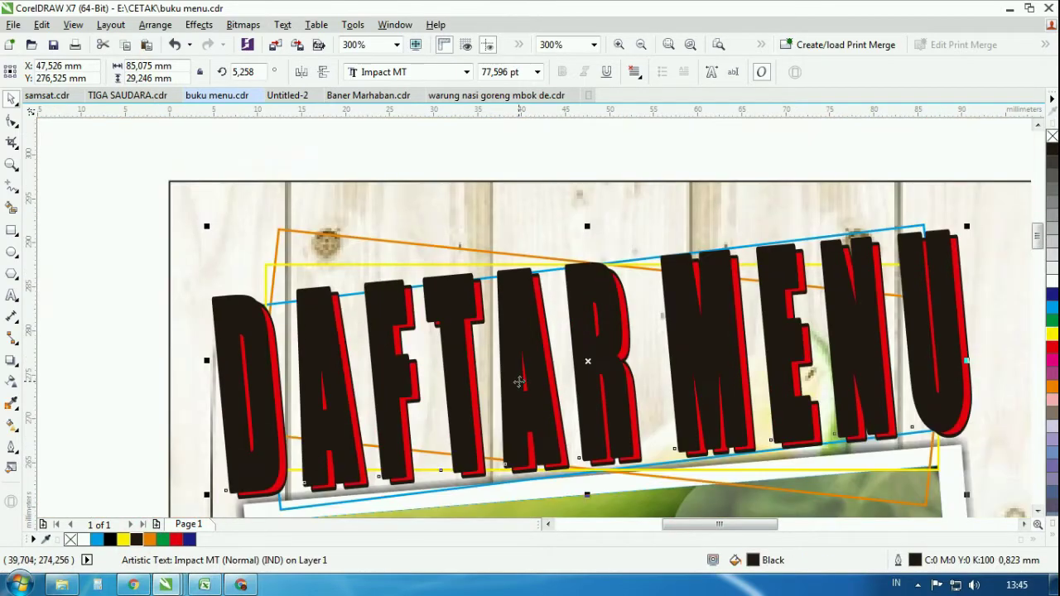
{"action": "scroll", "coordinate": [297, 307], "scroll_direction": "up", "scroll_amount": 2}
Step: Give the red "DAFTAR MENU" text a white outline
{"action": "left_click", "coordinate": [358, 373]}
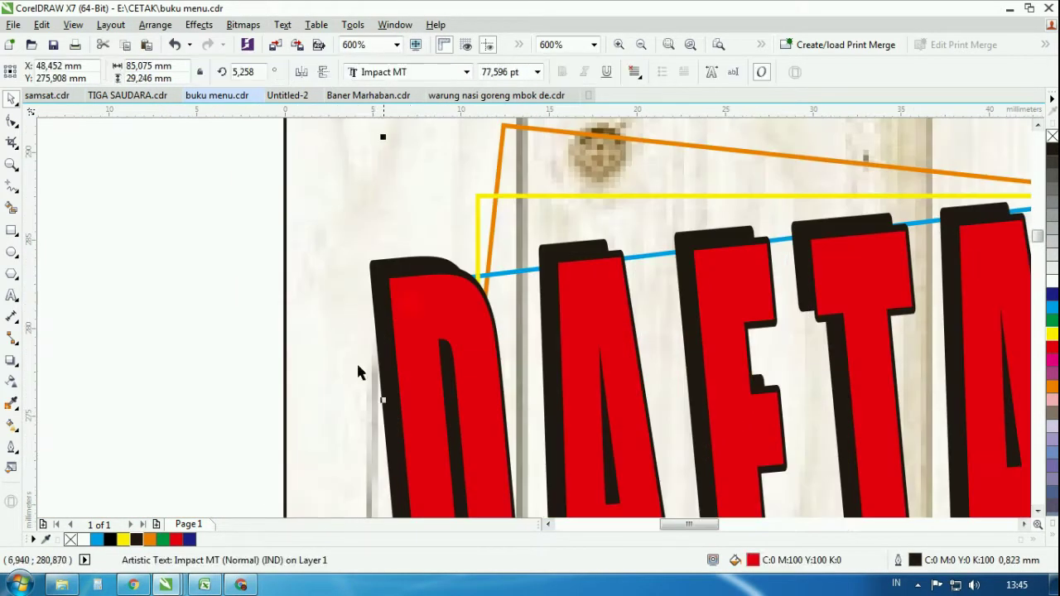
{"action": "right_click", "coordinate": [87, 542]}
{"action": "left_click", "coordinate": [171, 374]}
{"action": "scroll", "coordinate": [216, 283], "scroll_direction": "down", "scroll_amount": 2}
{"action": "scroll", "coordinate": [397, 322], "scroll_direction": "up", "scroll_amount": 2}
Step: Apply a linear fountain fill to the "DAFTAR MENU" text, running from red at the base to white at the top
{"action": "left_click", "coordinate": [421, 324]}
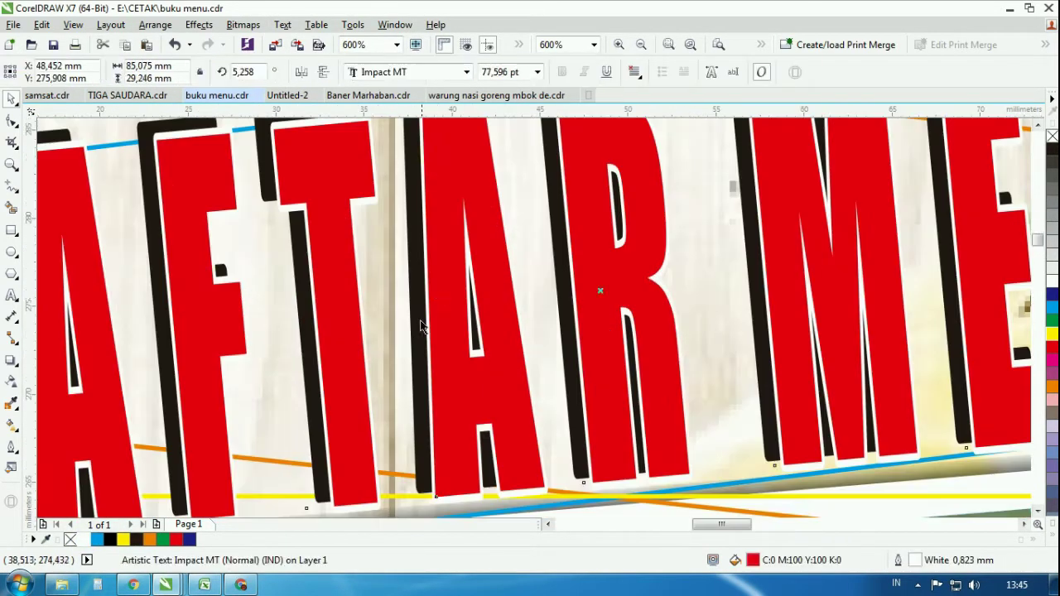
{"action": "scroll", "coordinate": [420, 324], "scroll_direction": "down", "scroll_amount": 2}
{"action": "left_click", "coordinate": [12, 421]}
{"action": "scroll", "coordinate": [434, 388], "scroll_direction": "up", "scroll_amount": 1}
{"action": "left_click_drag", "start_coordinate": [435, 389], "coordinate": [412, 235]}
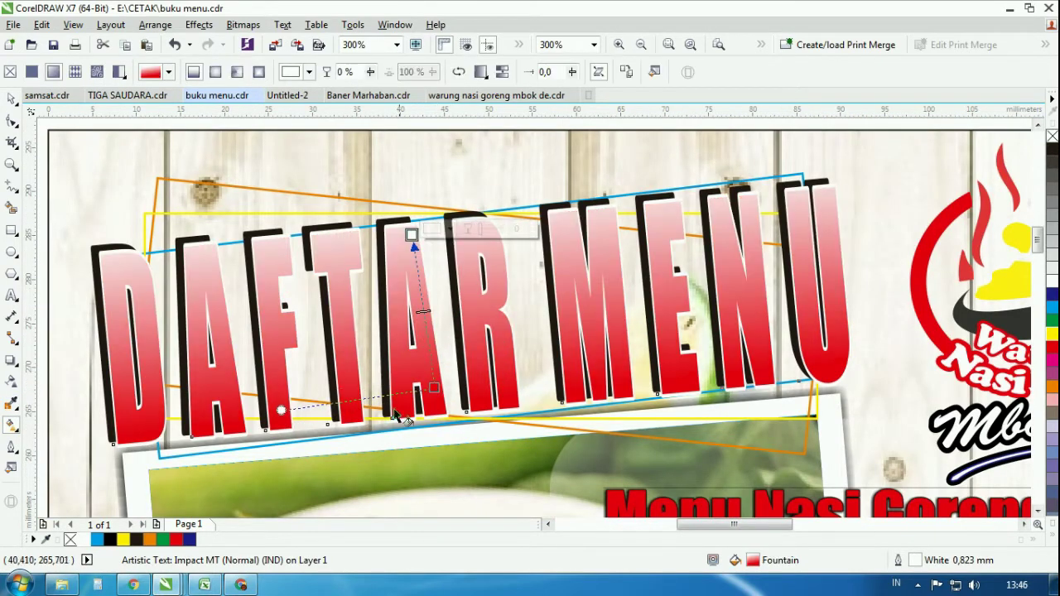
Step: Test yellow as the upper colour of the "DAFTAR MENU" gradient and restore it to white
{"action": "left_click", "coordinate": [127, 539]}
{"action": "scroll", "coordinate": [581, 313], "scroll_direction": "down", "scroll_amount": 1}
{"action": "left_click", "coordinate": [1052, 334]}
{"action": "left_click", "coordinate": [1051, 281]}
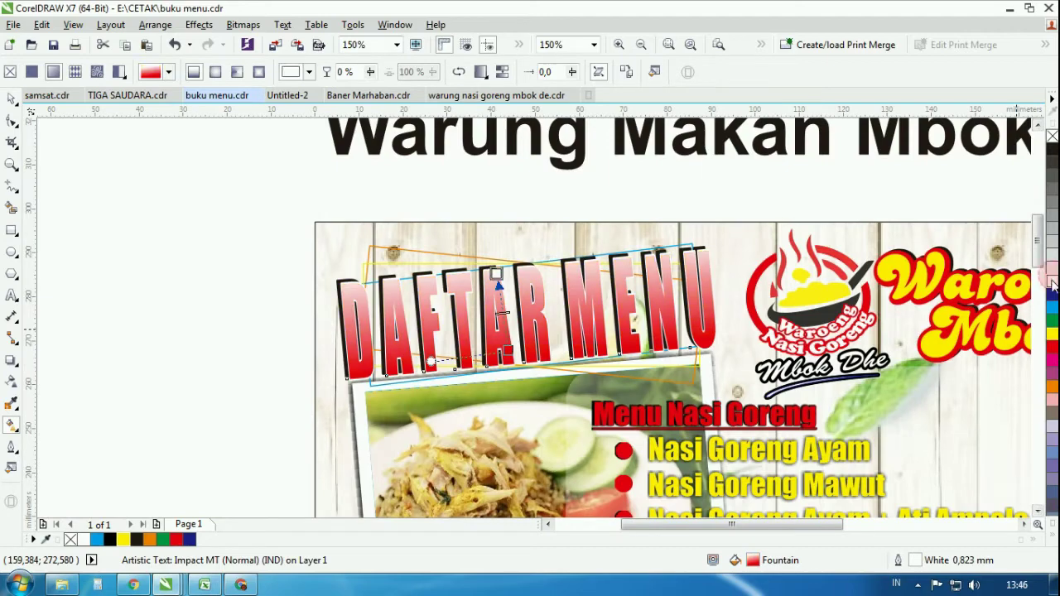
Step: Change the upper colour of the "DAFTAR MENU" gradient to yellow and deselect the text
{"action": "left_click", "coordinate": [1053, 331]}
{"action": "left_click", "coordinate": [1052, 300]}
{"action": "left_click", "coordinate": [1052, 338]}
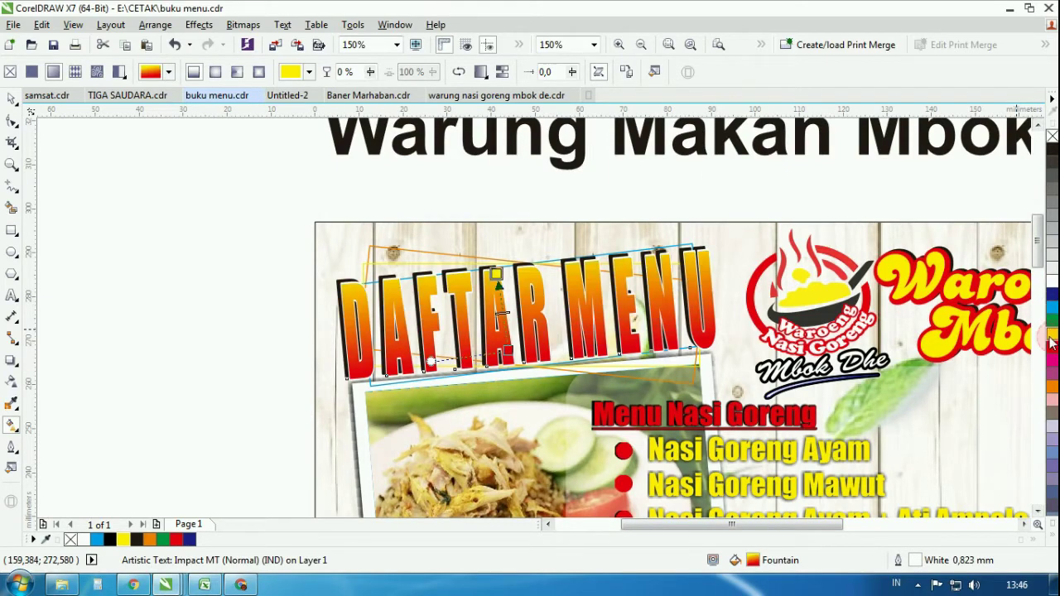
{"action": "left_click", "coordinate": [12, 100]}
{"action": "left_click", "coordinate": [137, 213]}
Step: Inspect the menu layout from the "DAFTAR MENU" heading and logo down to the drinks and the "SELAMAT MENIKMATI" ribbon
{"action": "scroll", "coordinate": [310, 223], "scroll_direction": "down", "scroll_amount": 2}
{"action": "scroll", "coordinate": [458, 238], "scroll_direction": "up", "scroll_amount": 2}
{"action": "scroll", "coordinate": [661, 265], "scroll_direction": "down", "scroll_amount": 2}
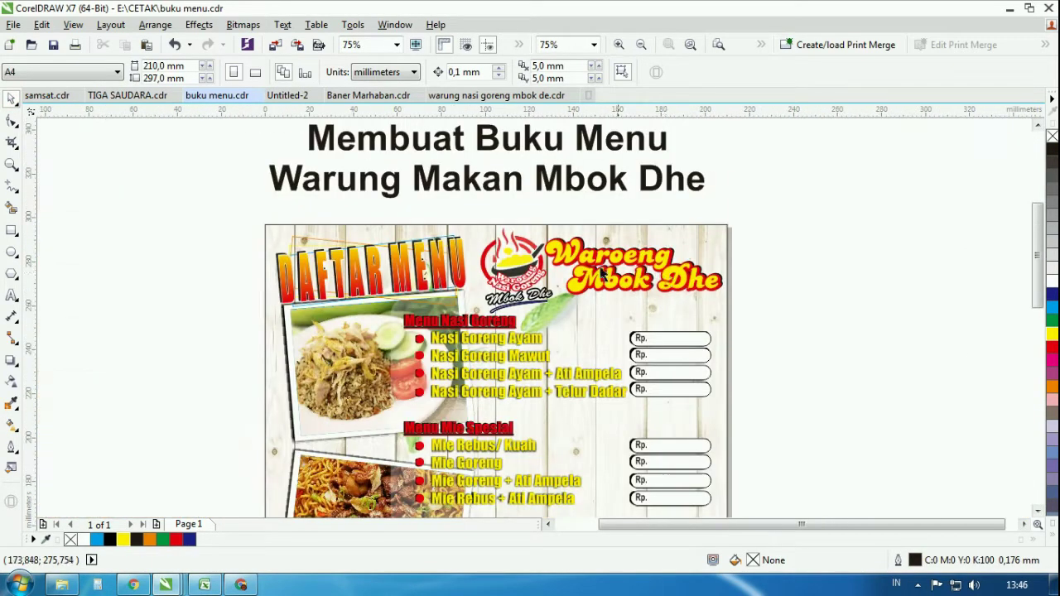
{"action": "scroll", "coordinate": [612, 264], "scroll_direction": "up", "scroll_amount": 2}
{"action": "scroll", "coordinate": [627, 243], "scroll_direction": "down", "scroll_amount": 1}
{"action": "scroll", "coordinate": [580, 323], "scroll_direction": "down", "scroll_amount": 2}
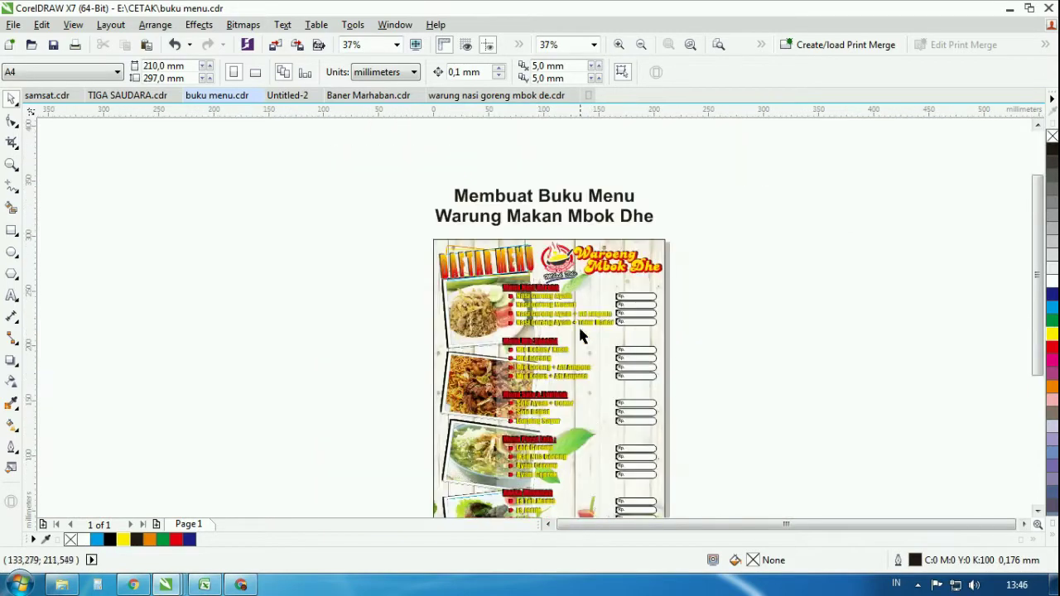
{"action": "scroll", "coordinate": [583, 451], "scroll_direction": "up", "scroll_amount": 4}
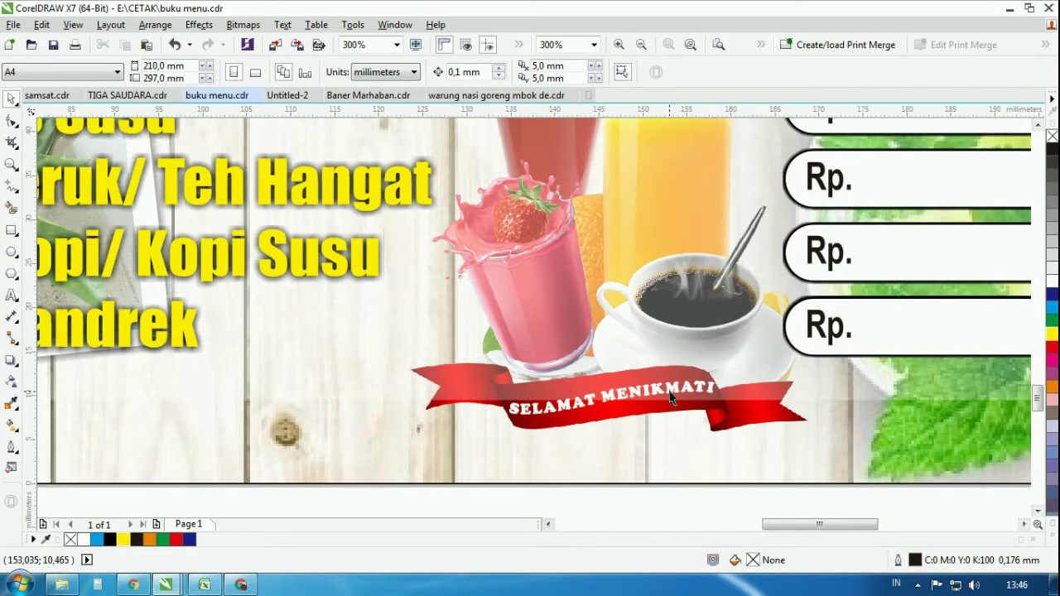
{"action": "scroll", "coordinate": [671, 398], "scroll_direction": "down", "scroll_amount": 2}
{"action": "scroll", "coordinate": [466, 389], "scroll_direction": "down", "scroll_amount": 1}
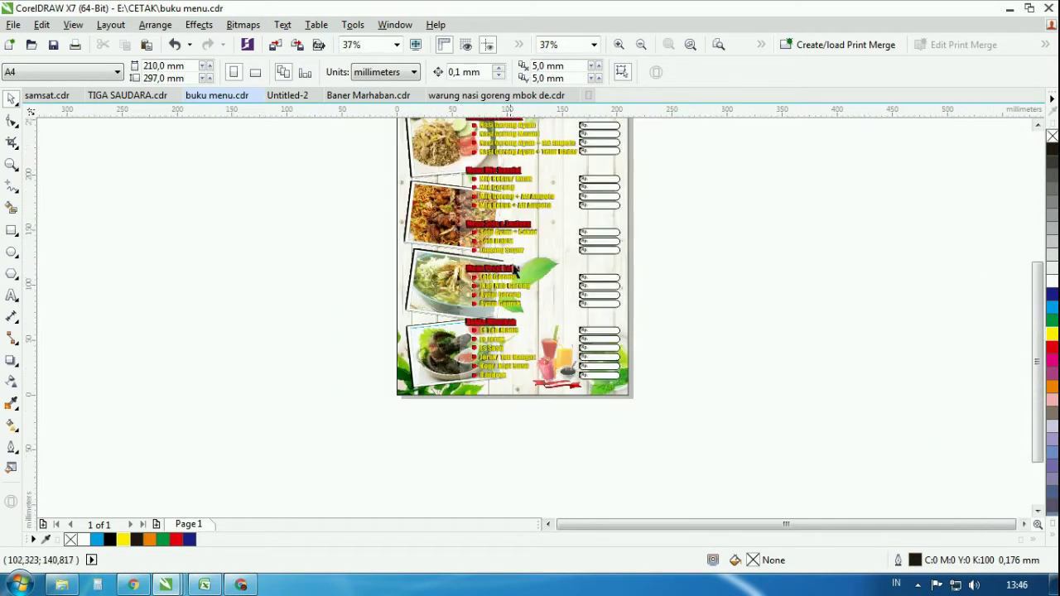
{"action": "scroll", "coordinate": [497, 290], "scroll_direction": "down", "scroll_amount": 1}
{"action": "scroll", "coordinate": [513, 196], "scroll_direction": "up", "scroll_amount": 2}
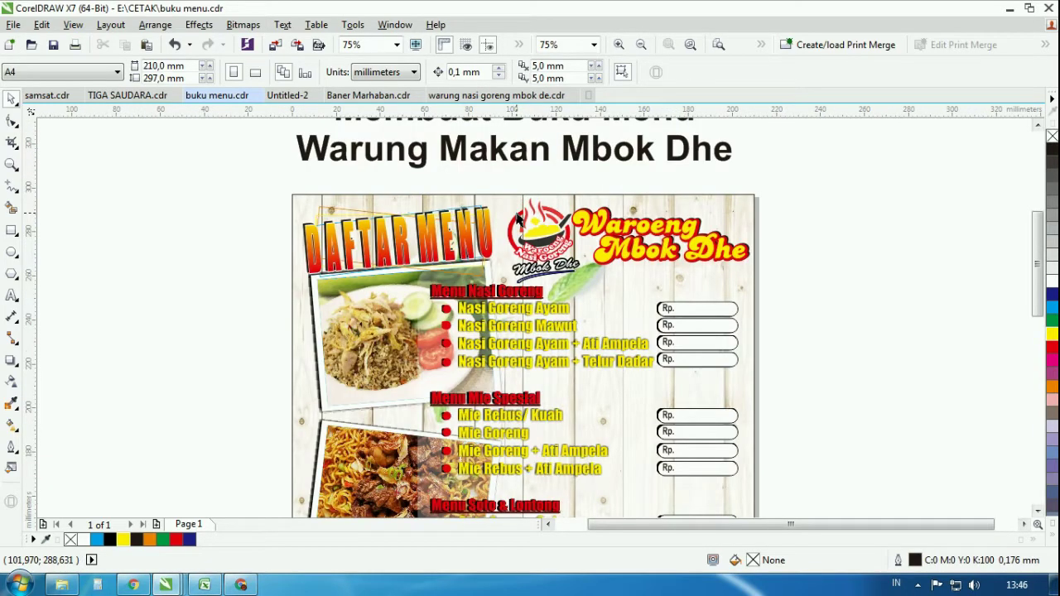
Step: Delete the "Membuat Buku Menu Warung Makan Mbok Dhe" title text above the page
{"action": "scroll", "coordinate": [516, 214], "scroll_direction": "down", "scroll_amount": 1}
{"action": "left_click", "coordinate": [530, 183]}
{"action": "key", "text": "Delete"}
Step: Preview the entire menu page in full screen and return to the drawing window
{"action": "key", "text": "F4"}
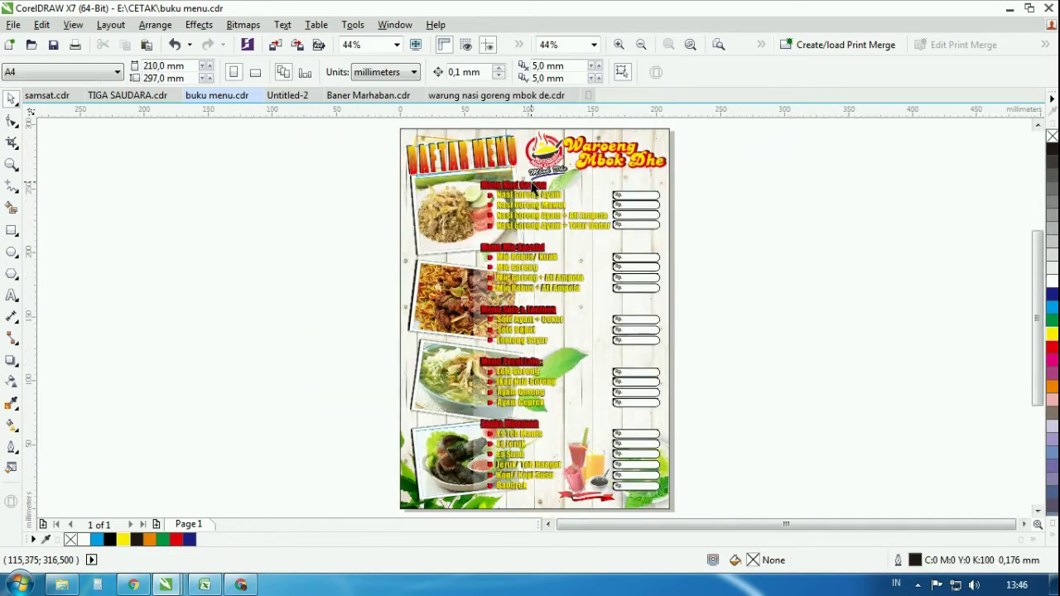
{"action": "key", "text": "F9"}
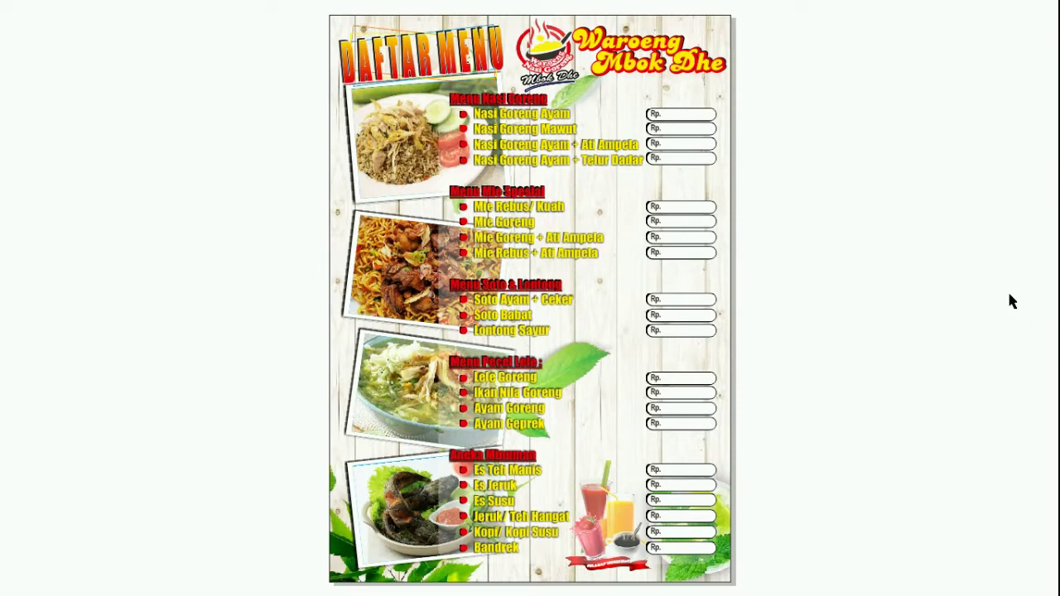
{"action": "key", "text": "F9"}
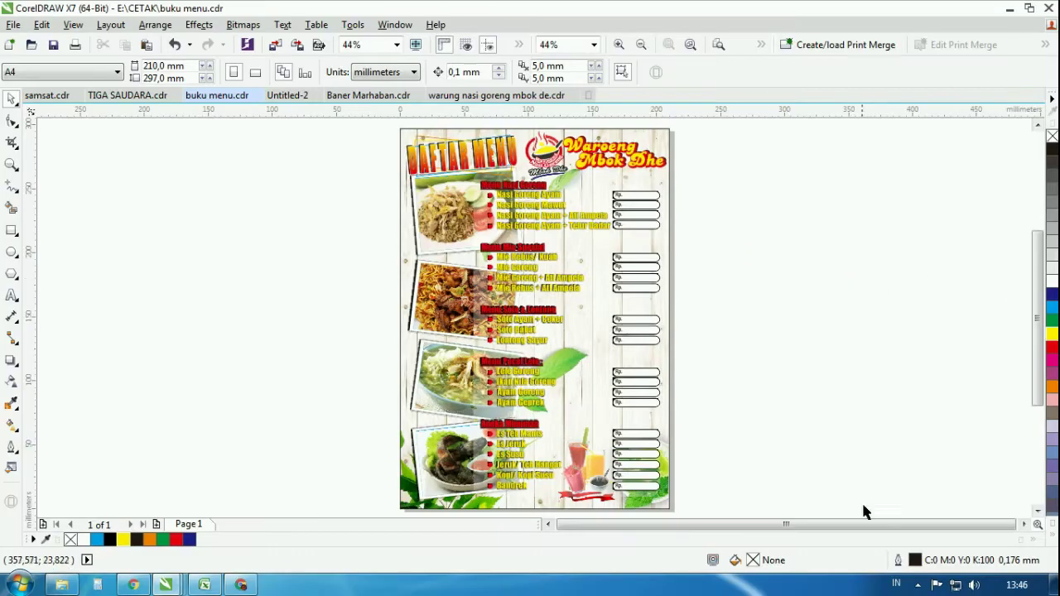
{"action": "left_click", "coordinate": [917, 585]}
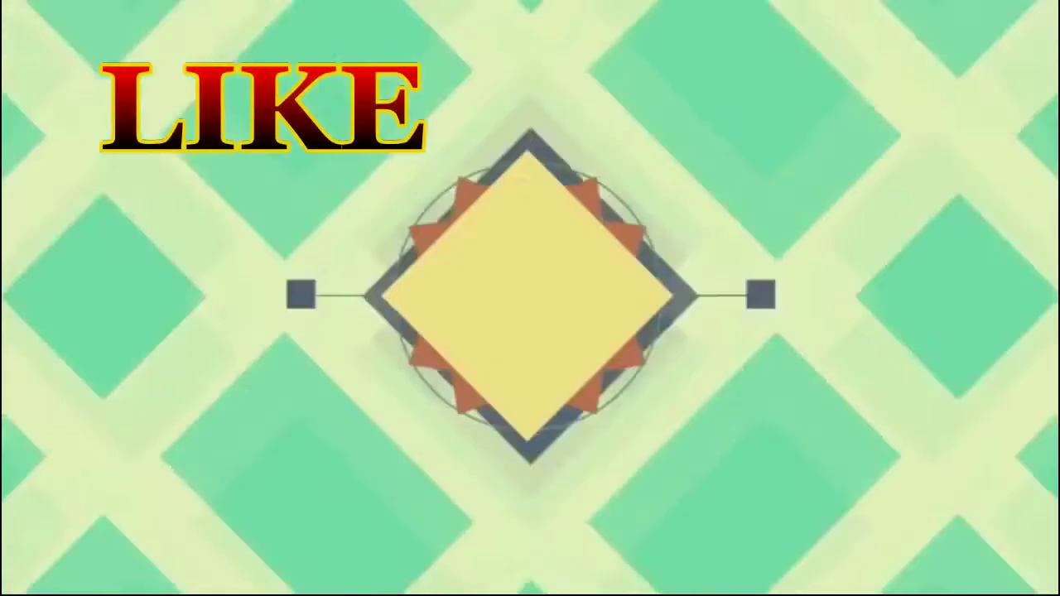